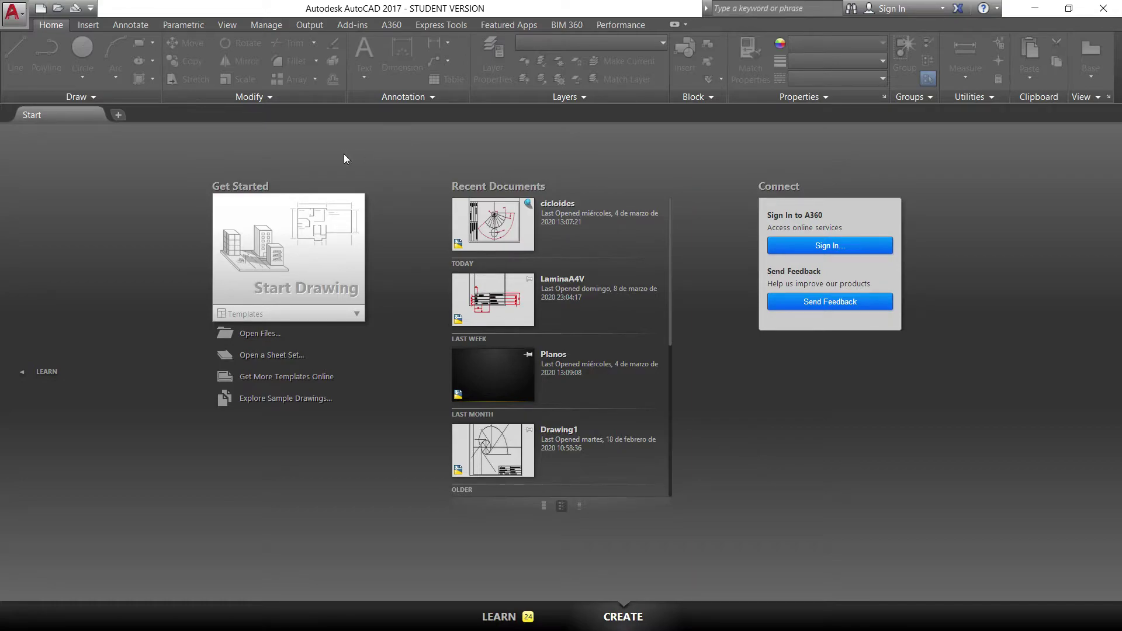
- Create a new drawing from the acadiso template and turn off the grid display
{"action": "left_click", "coordinate": [16, 13]}
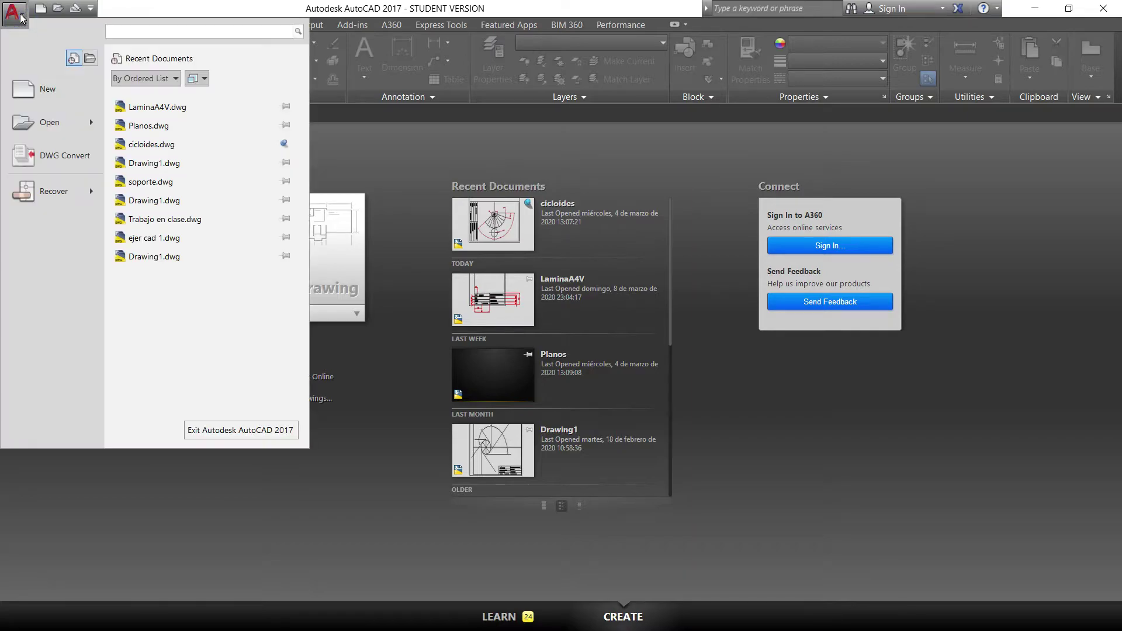
{"action": "left_click", "coordinate": [49, 88]}
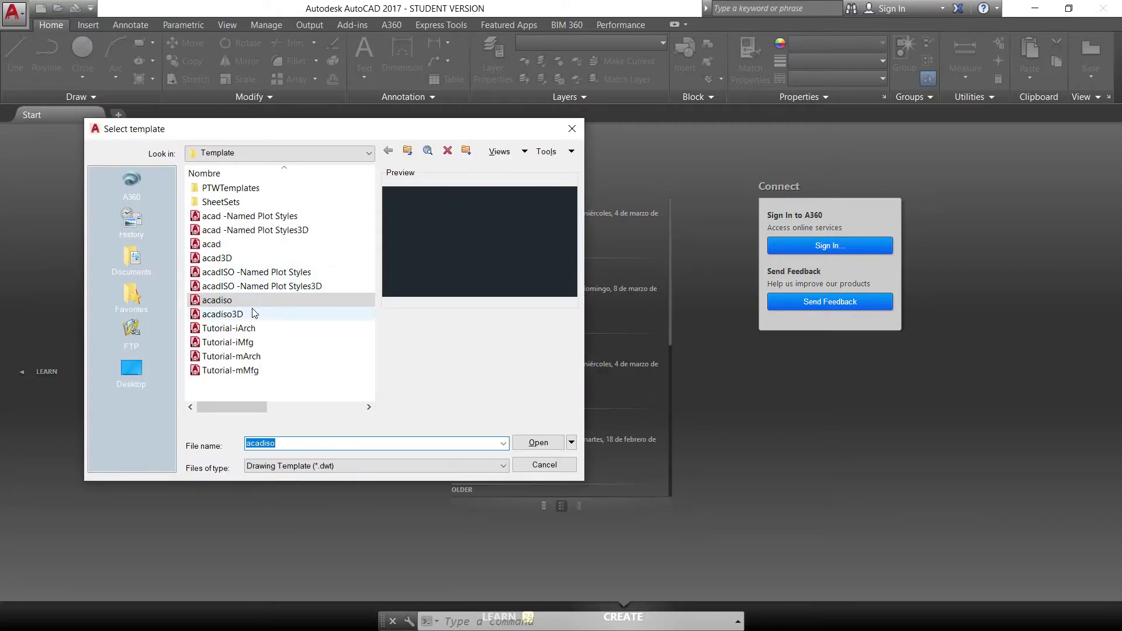
{"action": "double_click", "coordinate": [250, 302]}
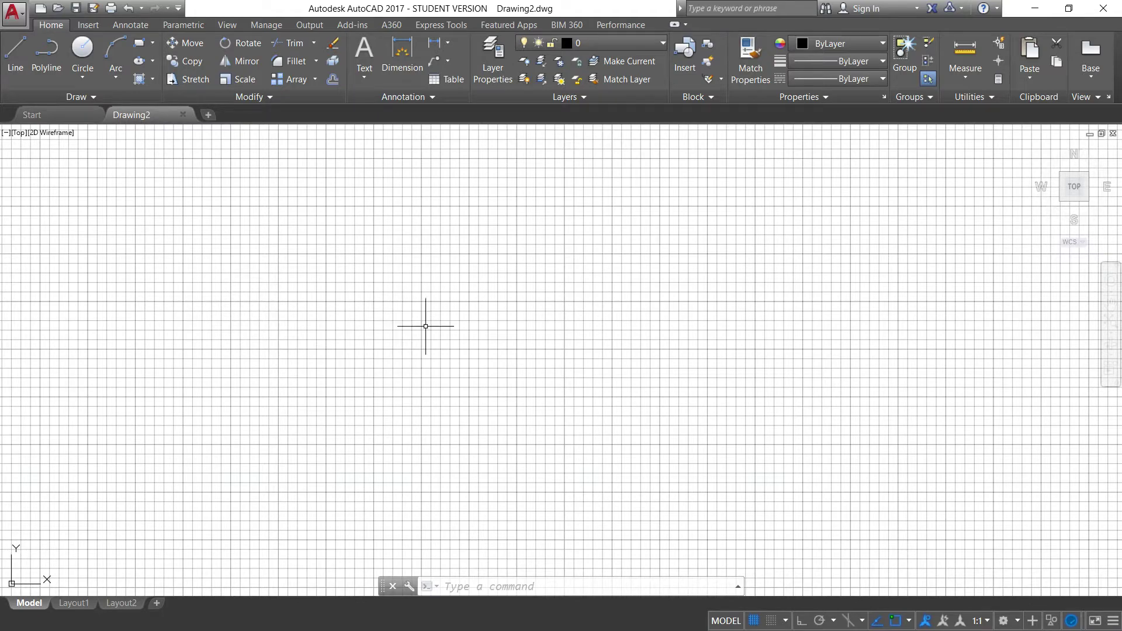
{"action": "scroll", "coordinate": [462, 322], "scroll_direction": "up", "scroll_amount": 2}
{"action": "mouse_move", "coordinate": [572, 226]}
{"action": "middle_mouse_down"}
{"action": "mouse_move", "coordinate": [558, 232]}
{"action": "mouse_move", "coordinate": [590, 386]}
{"action": "middle_mouse_up"}
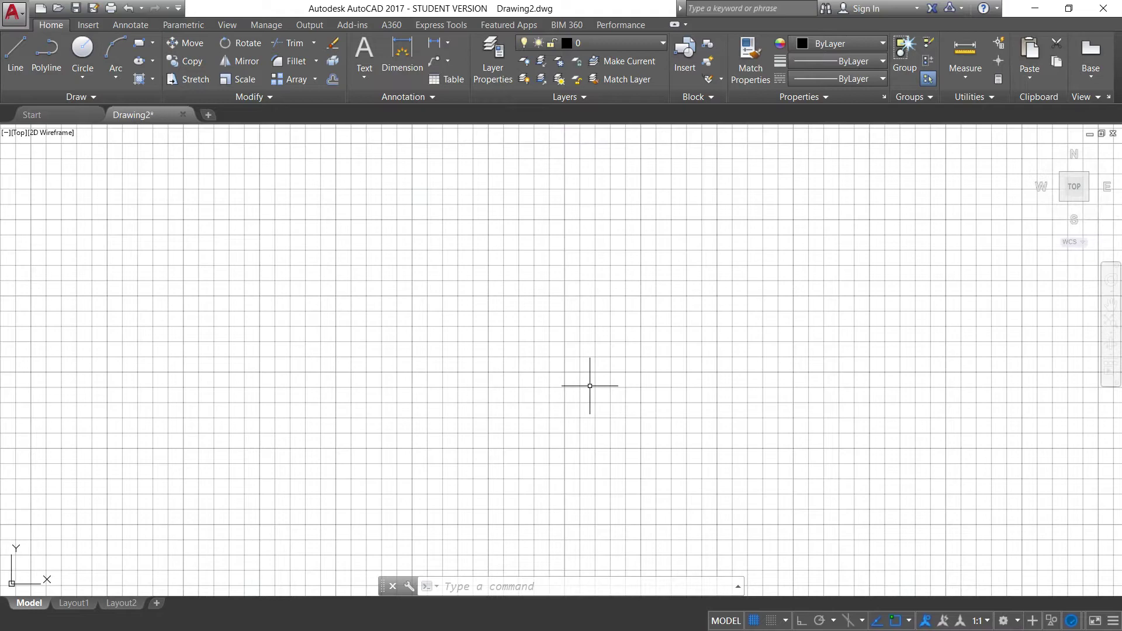
{"action": "key", "text": "F7"}
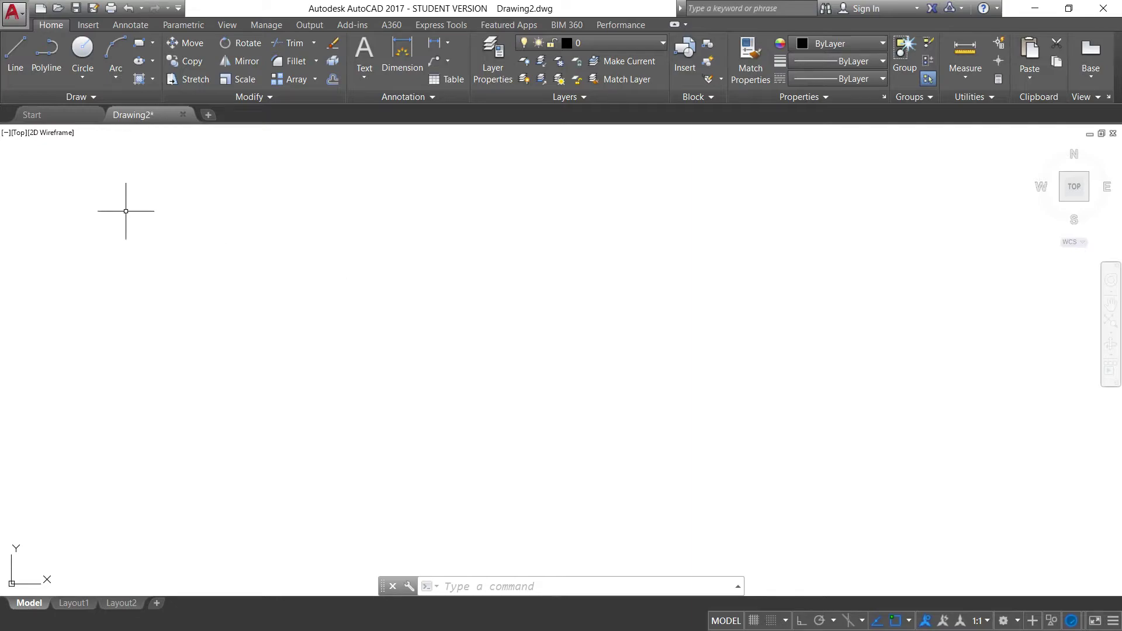
- Draw the left edge of the sheet as a vertical line 297 units long at 90°
{"action": "left_click", "coordinate": [16, 54]}
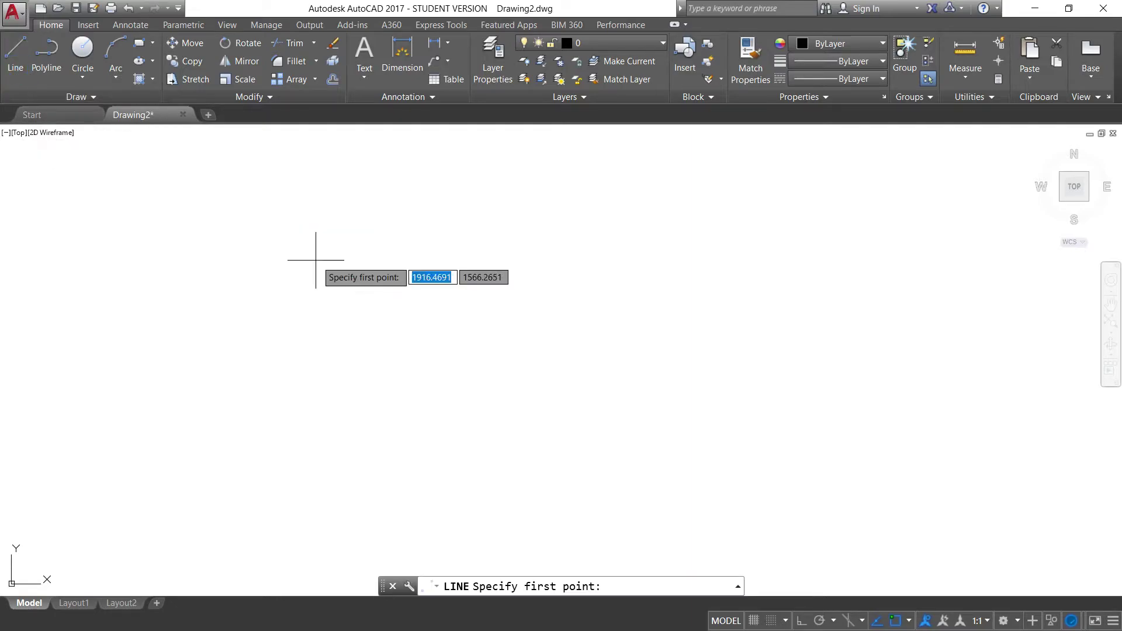
{"action": "left_click", "coordinate": [444, 426]}
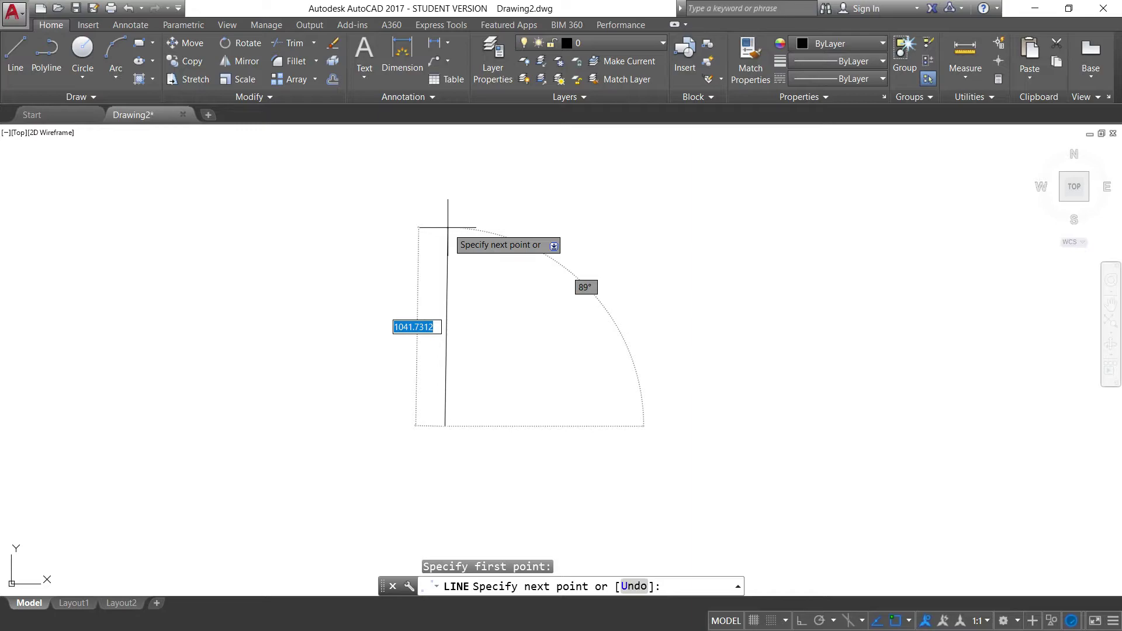
{"action": "type", "text": "297"}
{"action": "key", "text": "Tab"}
{"action": "type", "text": "90"}
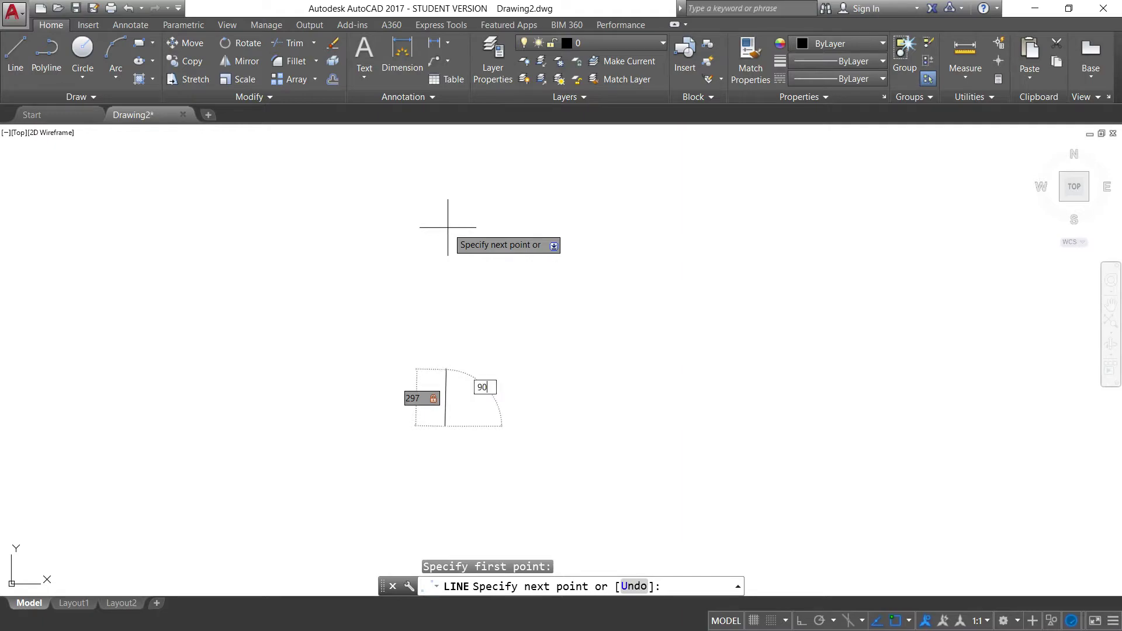
{"action": "key", "text": "Return"}
- Continue the line with a horizontal top edge 210 units long at 0°
{"action": "scroll", "coordinate": [470, 432], "scroll_direction": "up", "scroll_amount": 2}
{"action": "scroll", "coordinate": [428, 249], "scroll_direction": "up", "scroll_amount": 2}
{"action": "type", "text": "210"}
{"action": "key", "text": "Tab"}
{"action": "key", "text": "Return"}
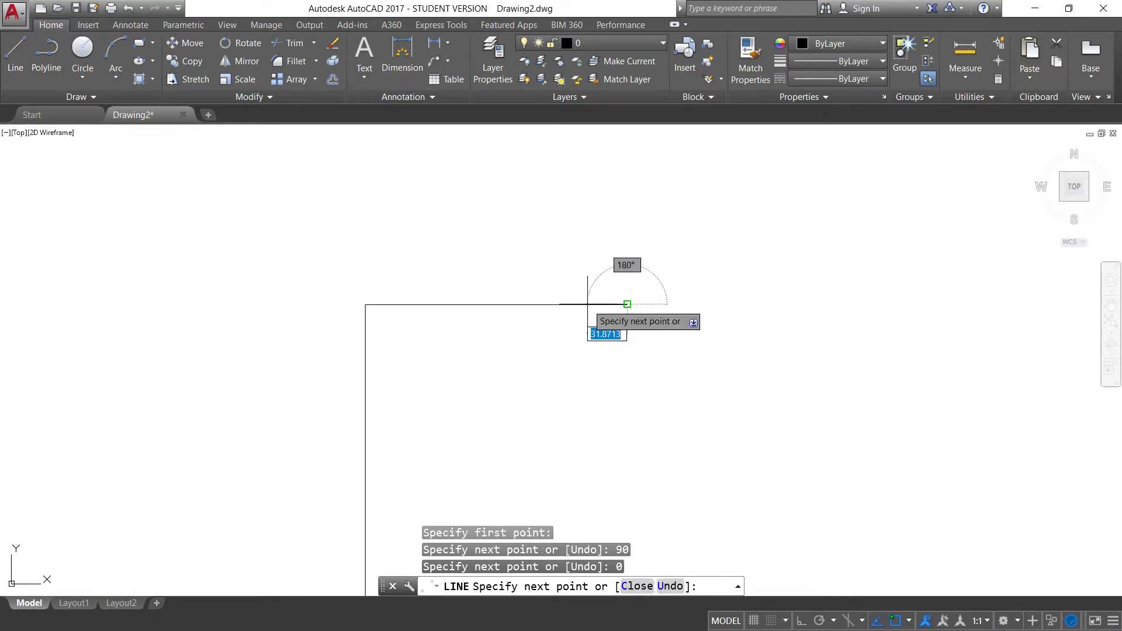
- Draw the right edge 297 units downward at 90° and close the rectangle at the left edge's starting point
{"action": "middle_click_drag", "start_coordinate": [708, 416], "coordinate": [701, 275]}
{"action": "scroll", "coordinate": [697, 316], "scroll_direction": "up", "scroll_amount": 2}
{"action": "scroll", "coordinate": [619, 427], "scroll_direction": "down", "scroll_amount": 2}
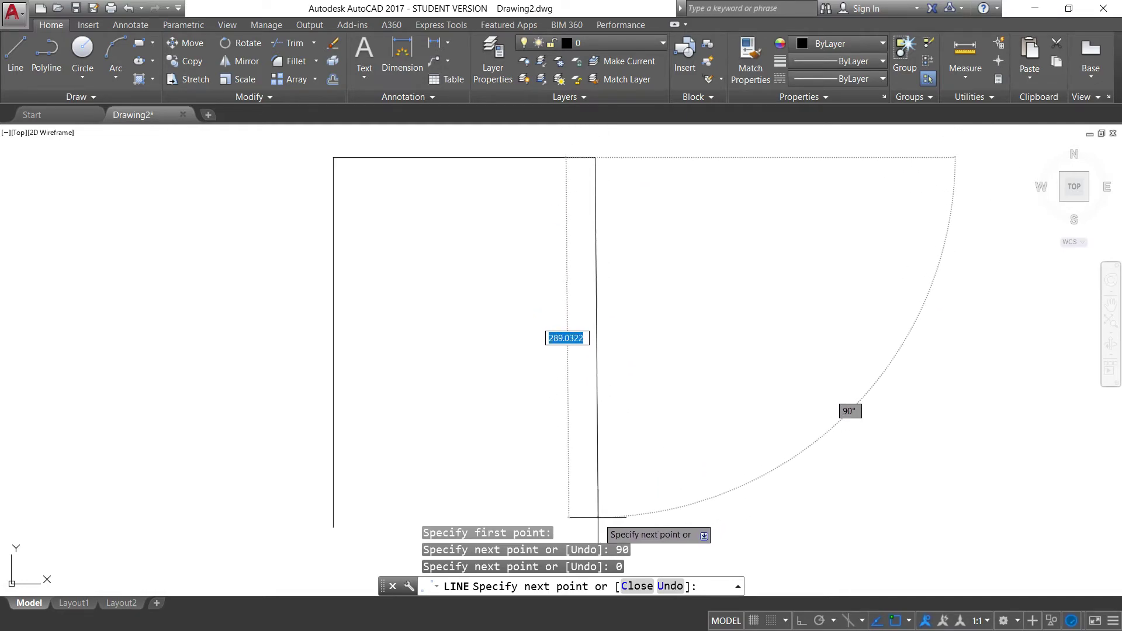
{"action": "type", "text": "297"}
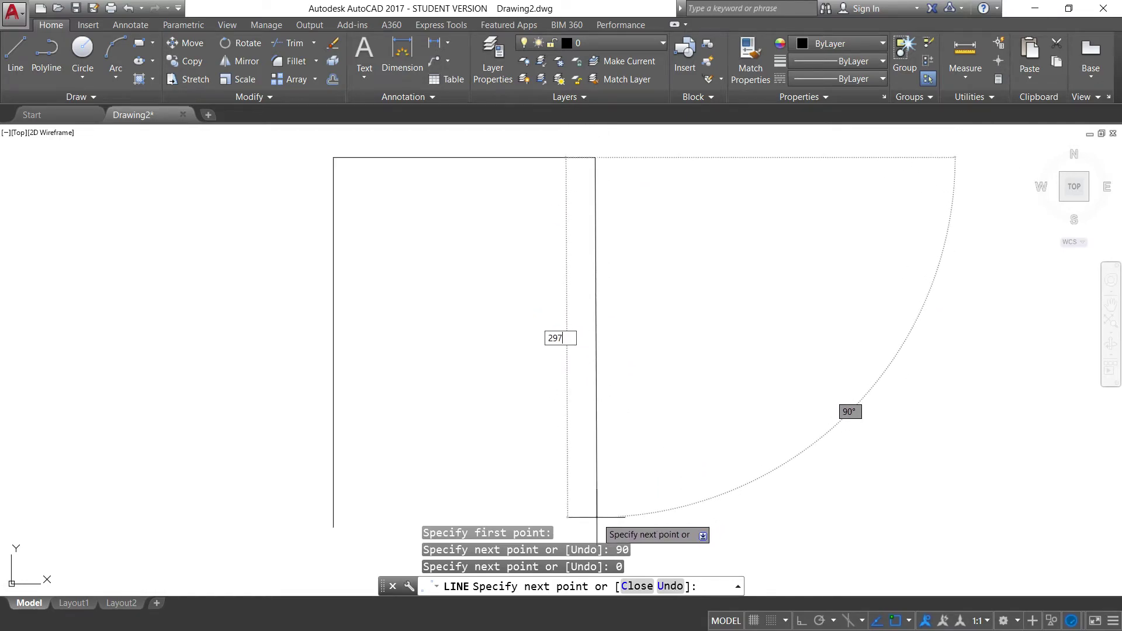
{"action": "key", "text": "Tab"}
{"action": "type", "text": "90"}
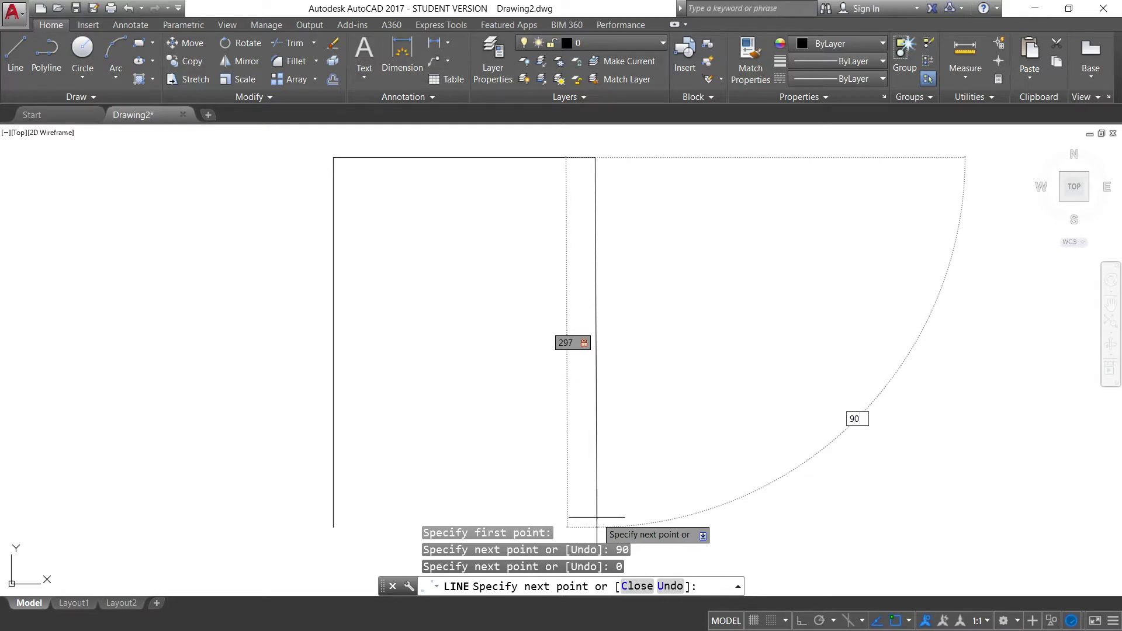
{"action": "key", "text": "Return"}
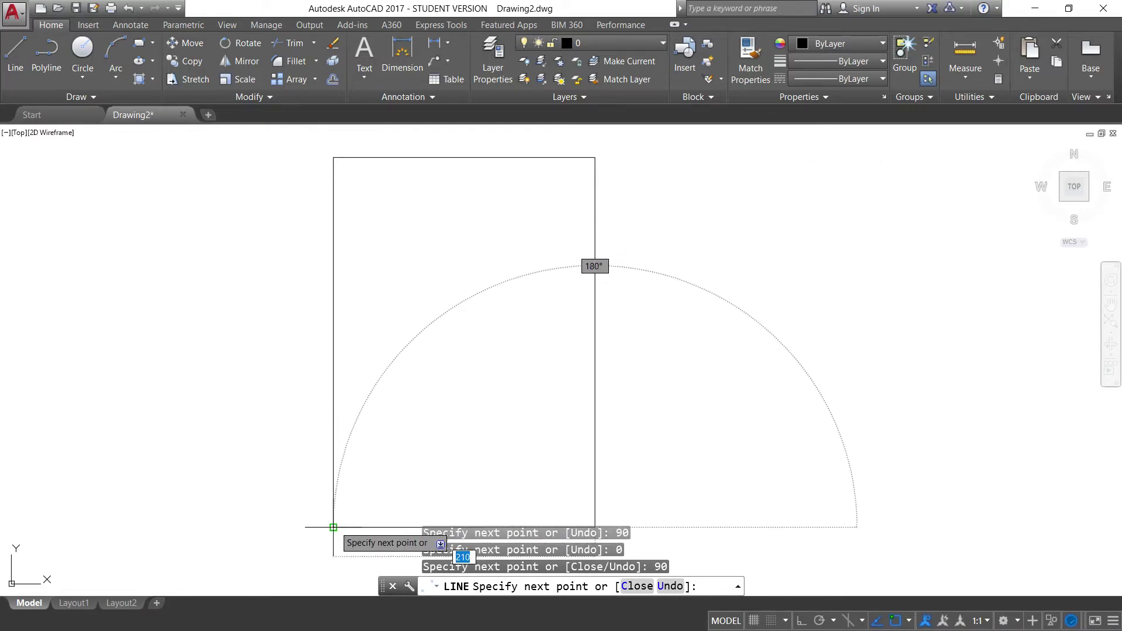
{"action": "key", "text": "Escape"}
- Offset the sheet's left edge 30 units toward the inside of the rectangle
{"action": "scroll", "coordinate": [800, 365], "scroll_direction": "down", "scroll_amount": 4}
{"action": "scroll", "coordinate": [792, 385], "scroll_direction": "up", "scroll_amount": 2}
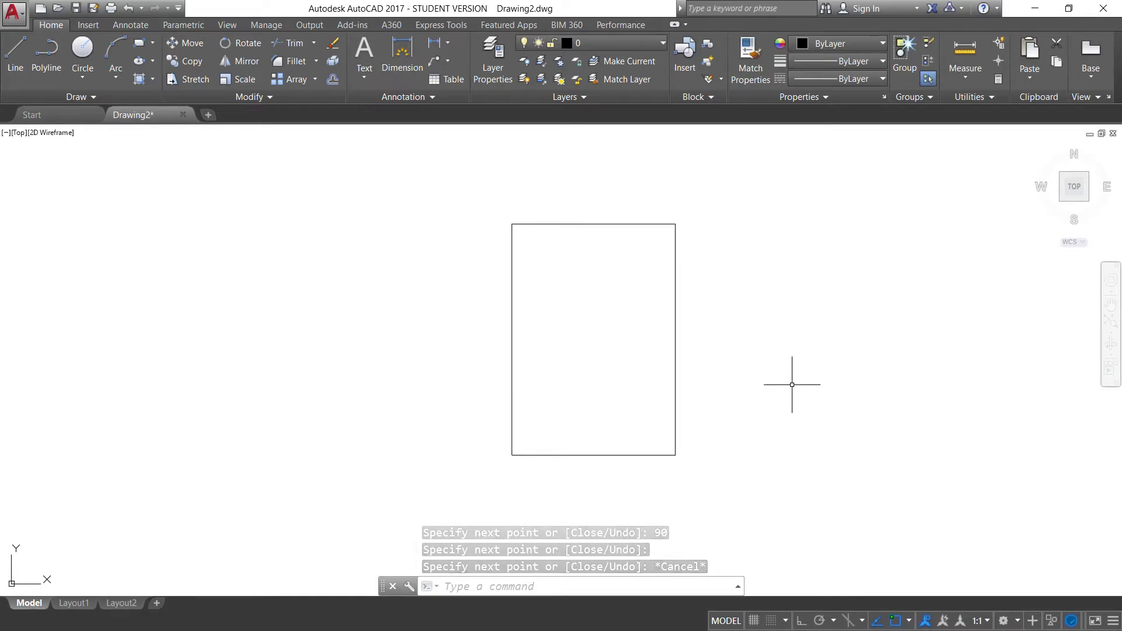
{"action": "scroll", "coordinate": [572, 356], "scroll_direction": "up", "scroll_amount": 2}
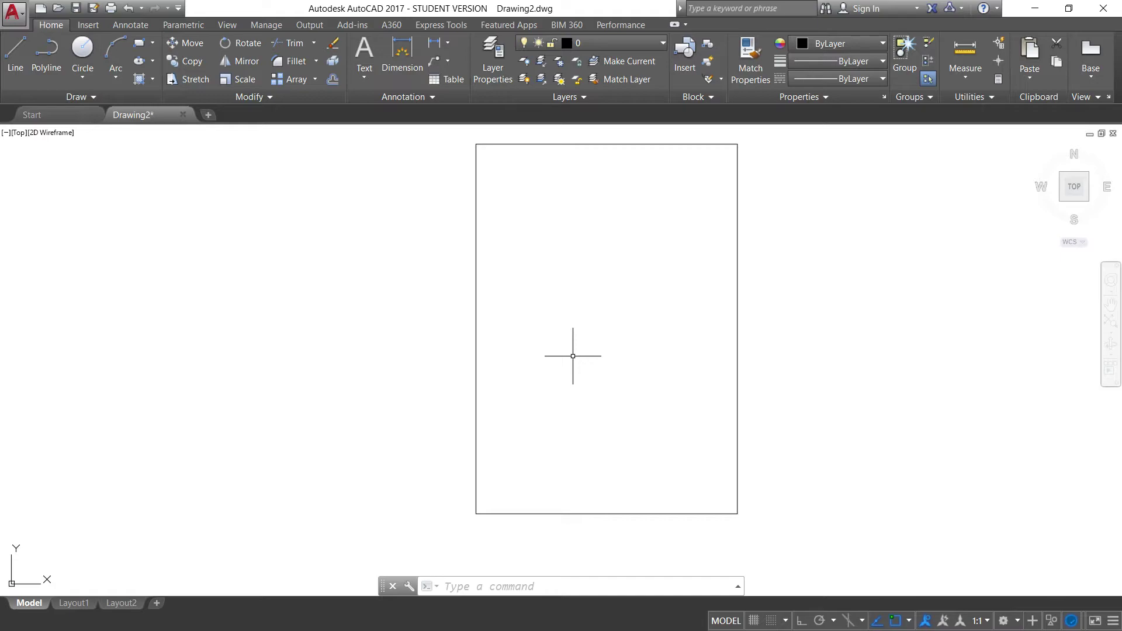
{"action": "type", "text": "of"}
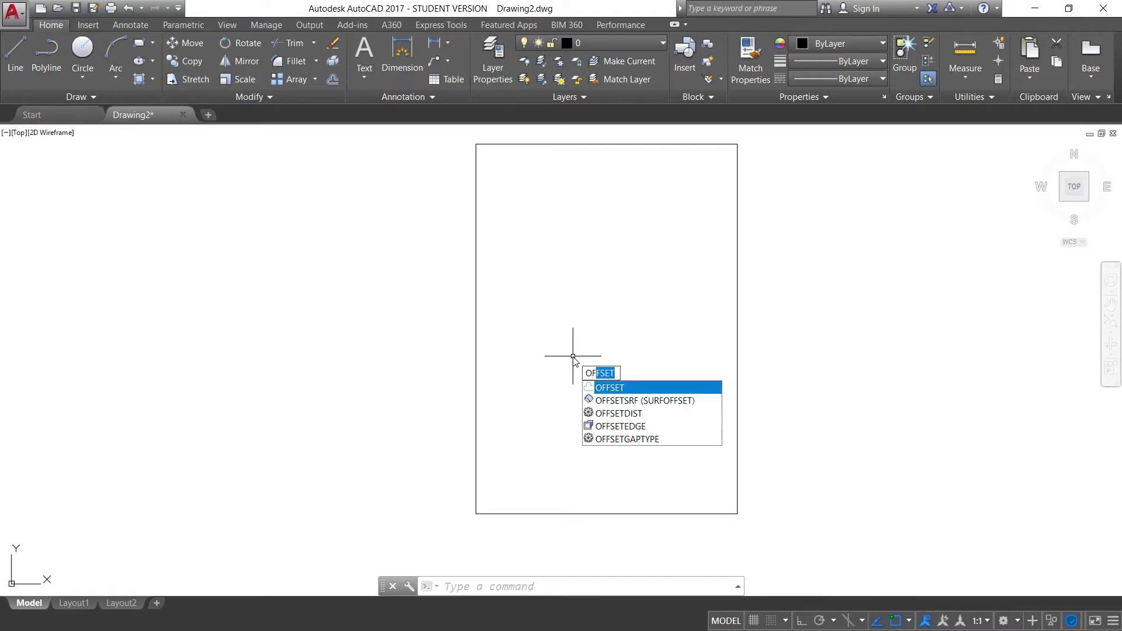
{"action": "key", "text": "Return"}
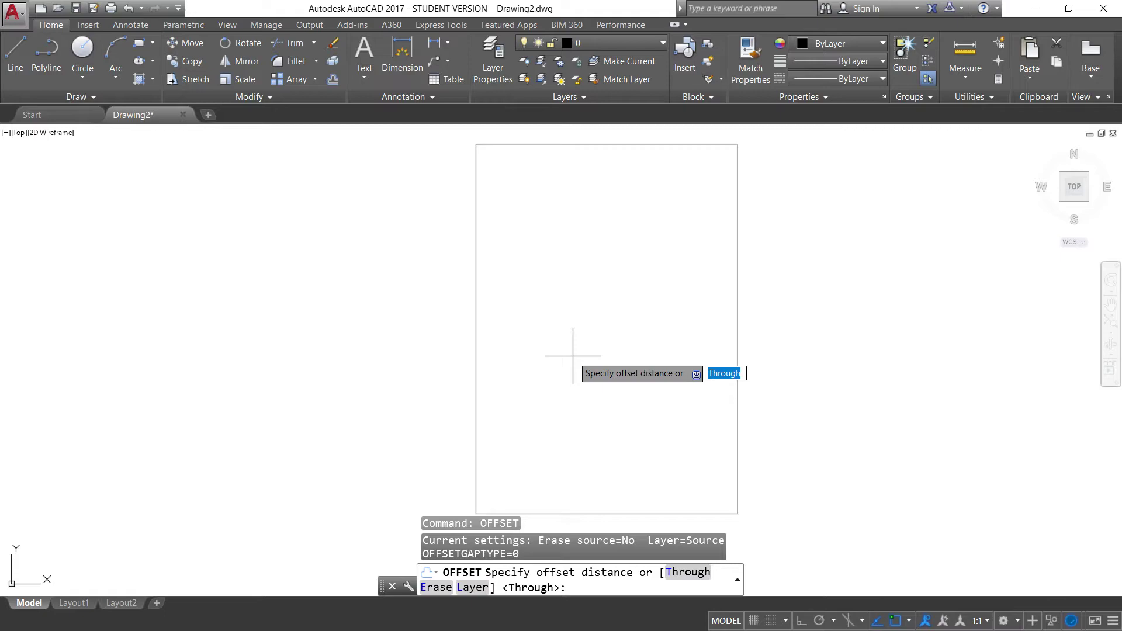
{"action": "type", "text": "30"}
{"action": "key", "text": "Return"}
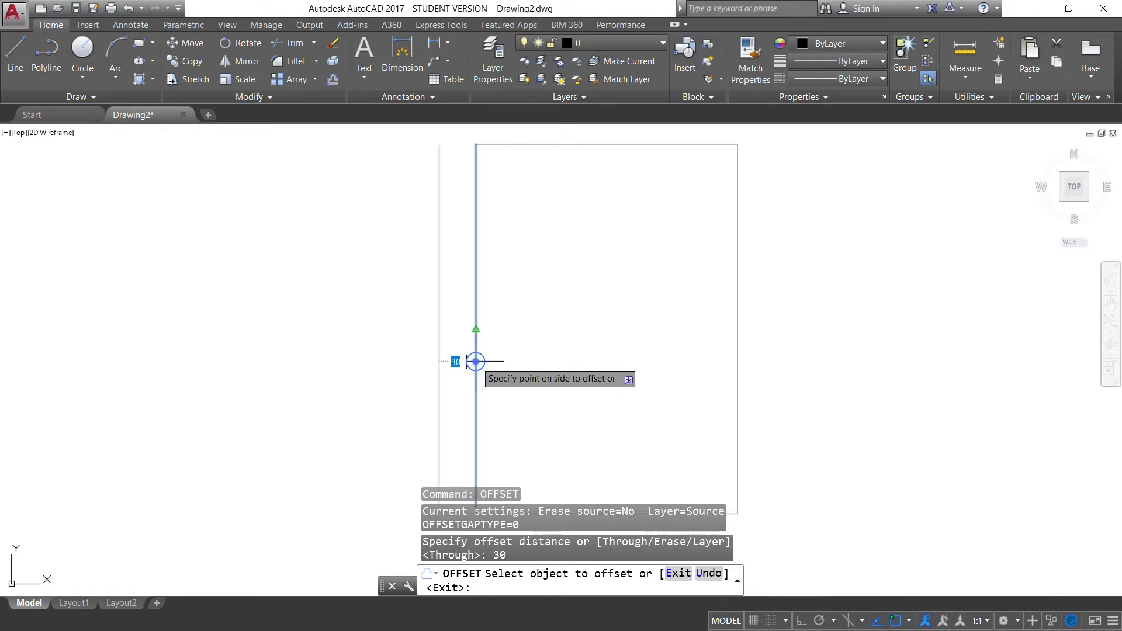
{"action": "left_click", "coordinate": [476, 362]}
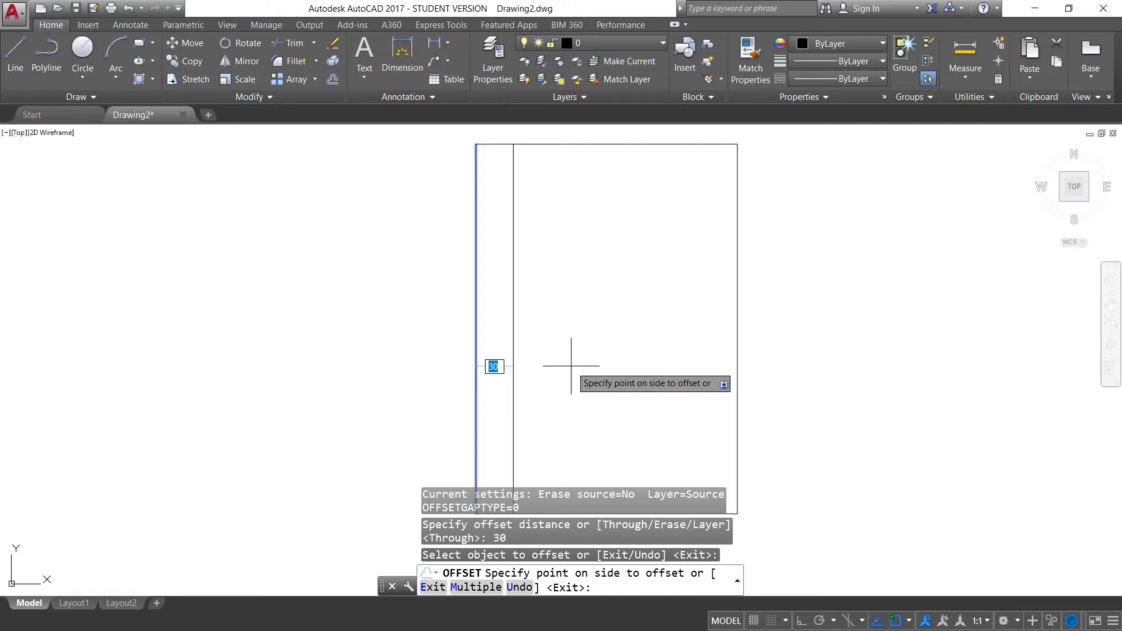
{"action": "left_click", "coordinate": [571, 366]}
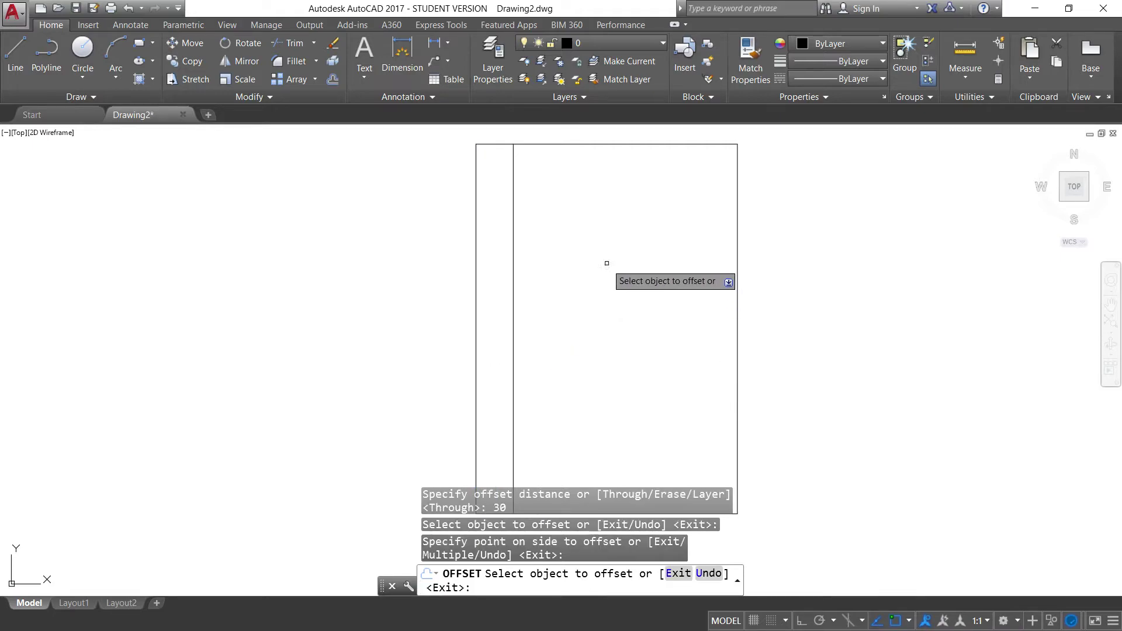
{"action": "key", "text": "Escape"}
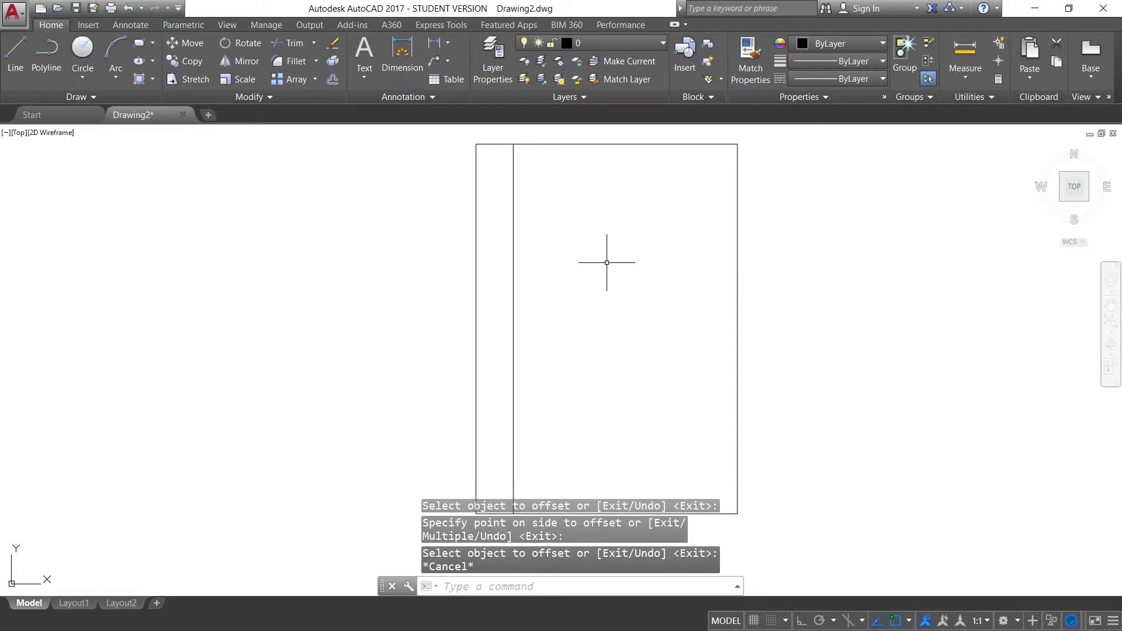
{"action": "key", "text": "Return"}
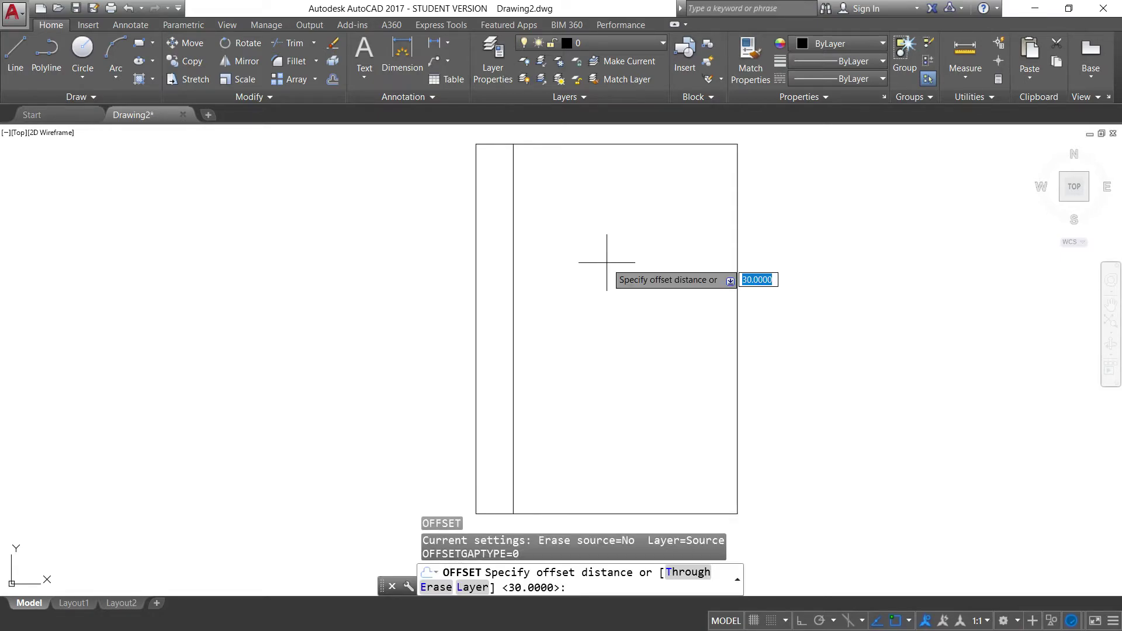
{"action": "key", "text": "Escape"}
{"action": "type", "text": "OFF"}
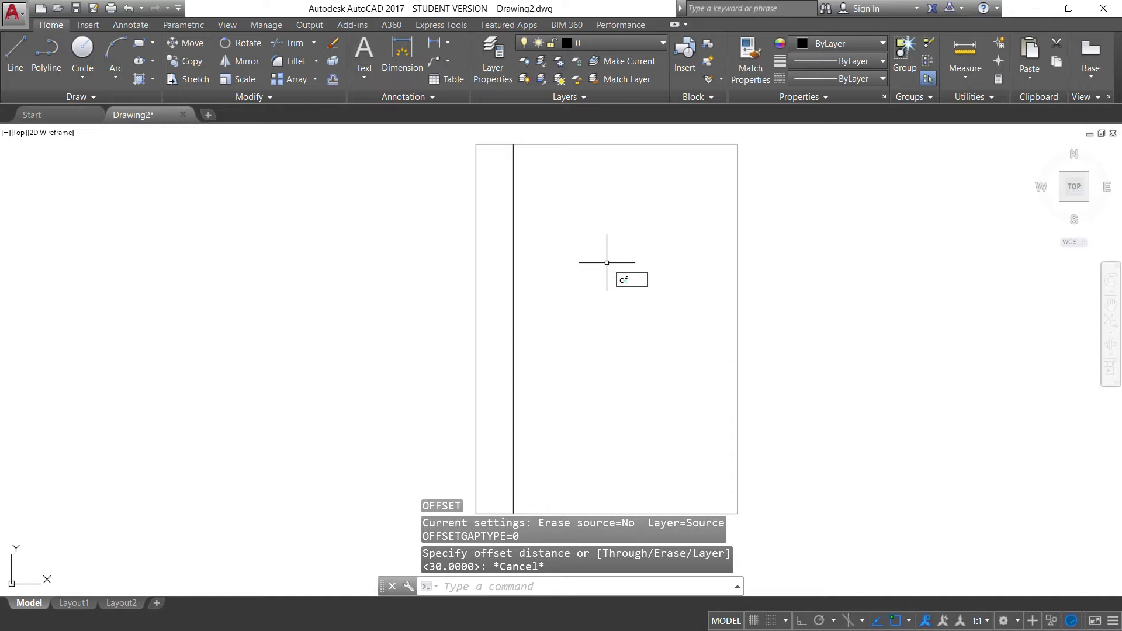
{"action": "type", "text": "S"}
{"action": "key", "text": "BackSpace"}
{"action": "key", "text": "Return"}
{"action": "key", "text": "Escape"}
- Offset the sheet's top, right and bottom edges 5 units toward the inside of the rectangle
{"action": "type", "text": "OFFSET"}
{"action": "key", "text": "Return"}
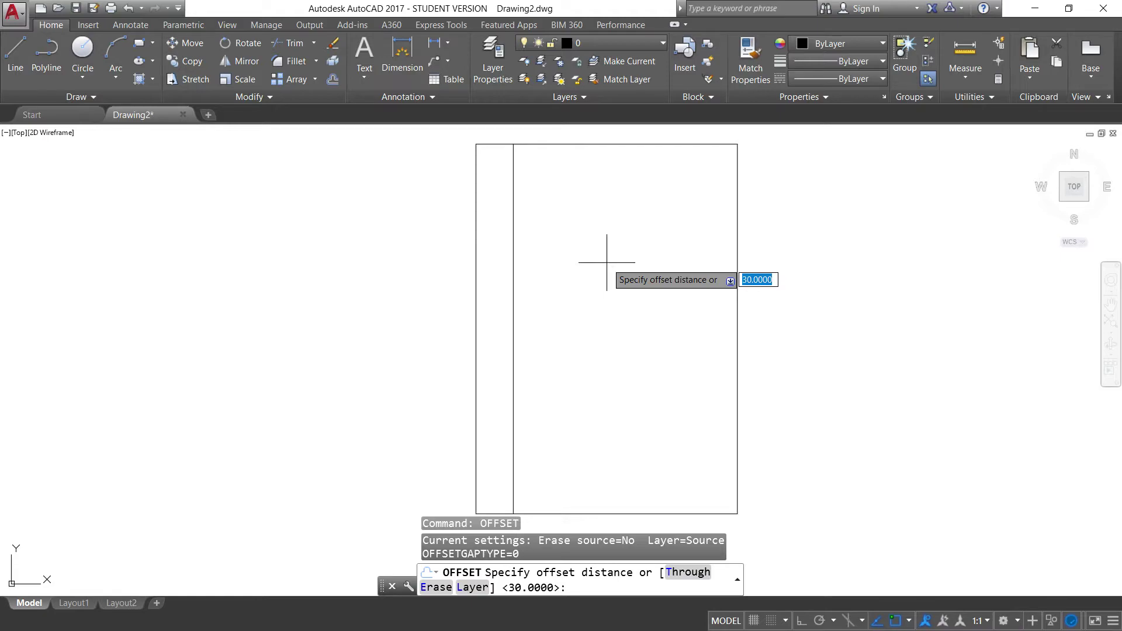
{"action": "type", "text": "5"}
{"action": "key", "text": "Return"}
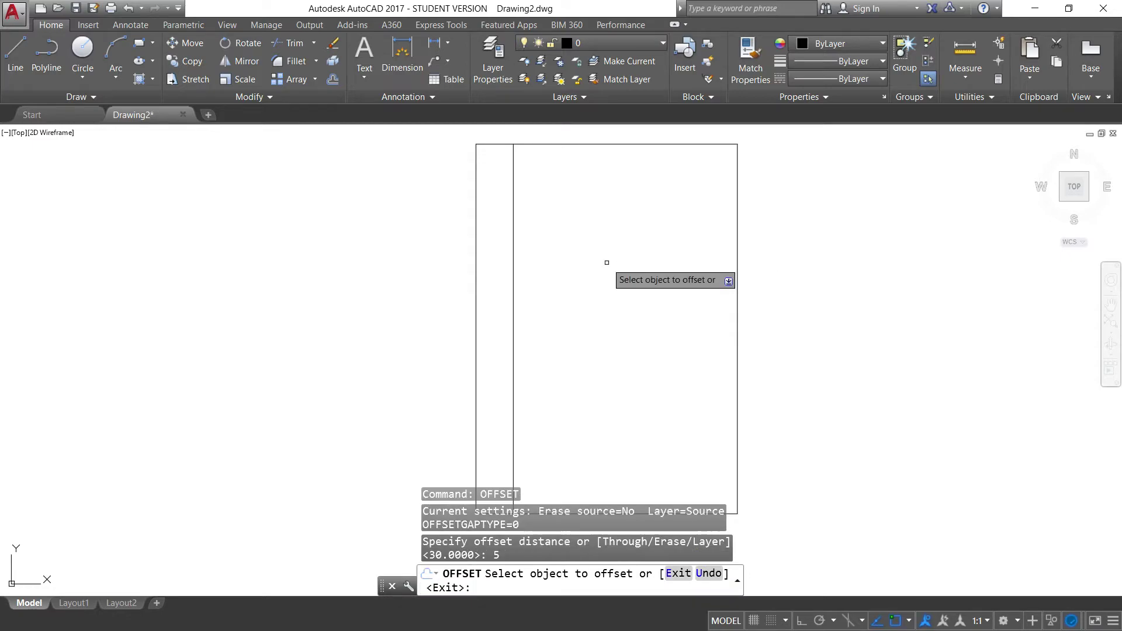
{"action": "left_click", "coordinate": [597, 144]}
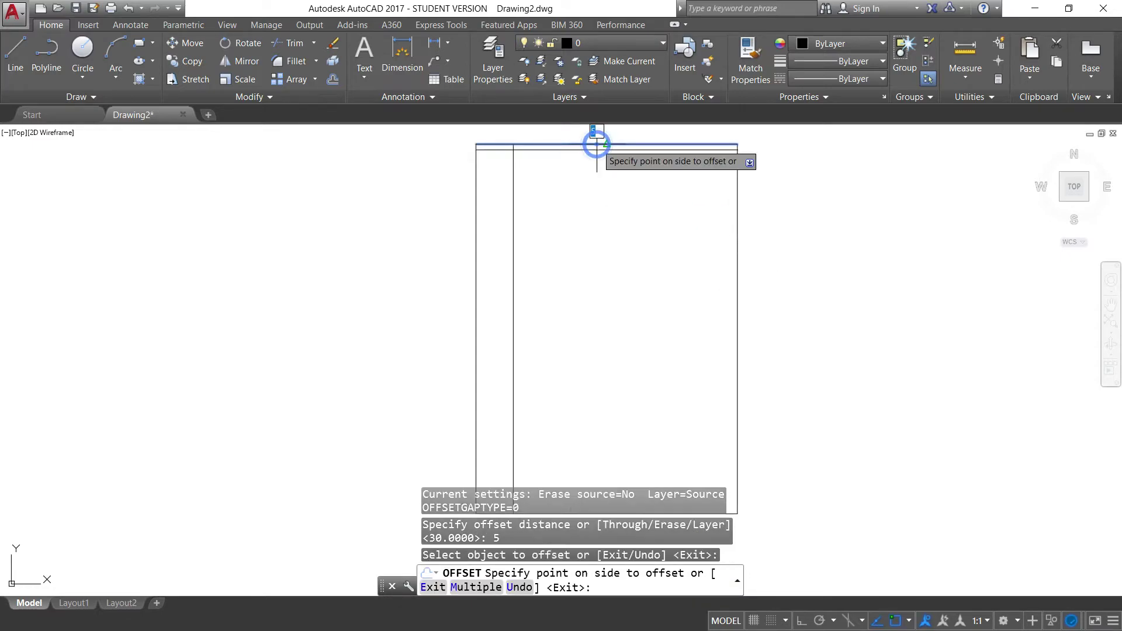
{"action": "left_click", "coordinate": [601, 218]}
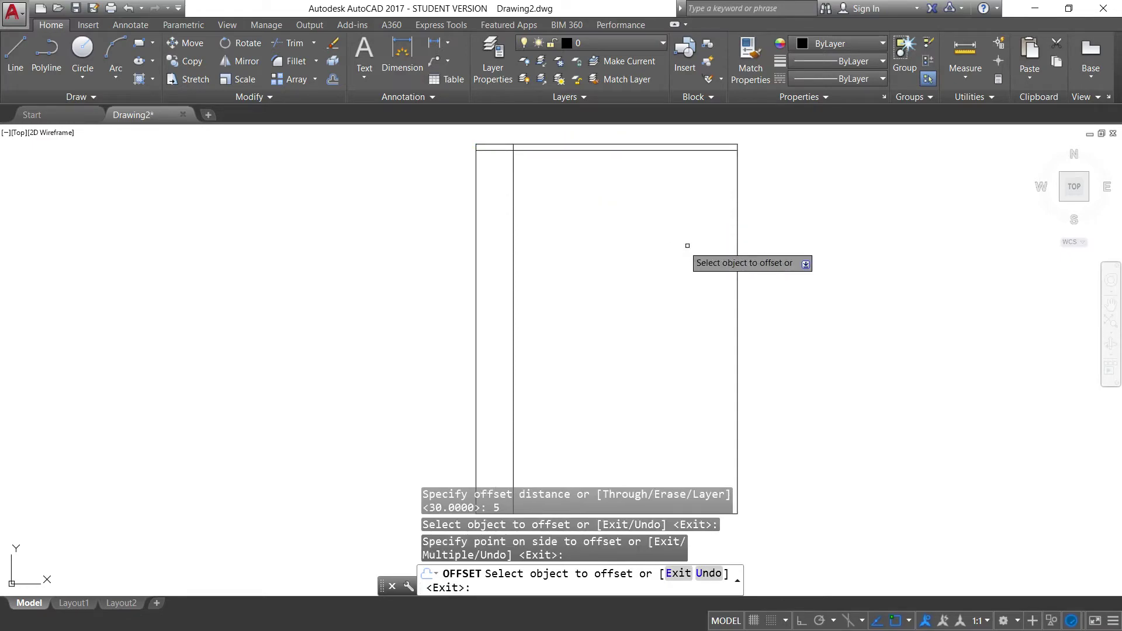
{"action": "left_click", "coordinate": [740, 246]}
{"action": "left_click", "coordinate": [664, 243]}
{"action": "scroll", "coordinate": [669, 367], "scroll_direction": "down", "scroll_amount": 2}
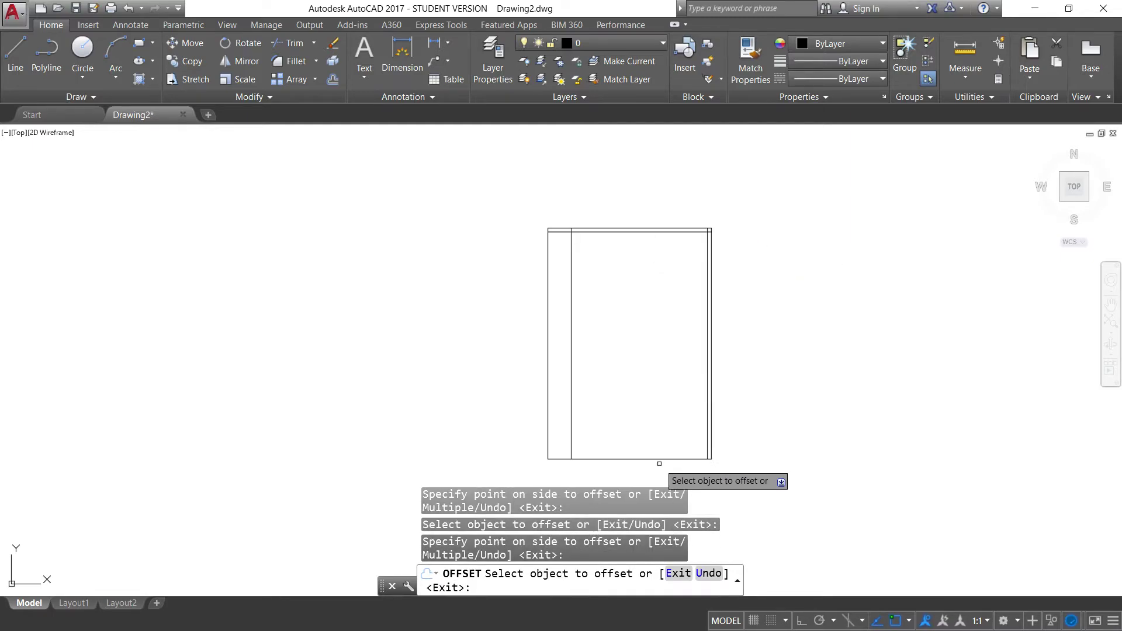
{"action": "left_click", "coordinate": [659, 458]}
{"action": "left_click", "coordinate": [659, 410]}
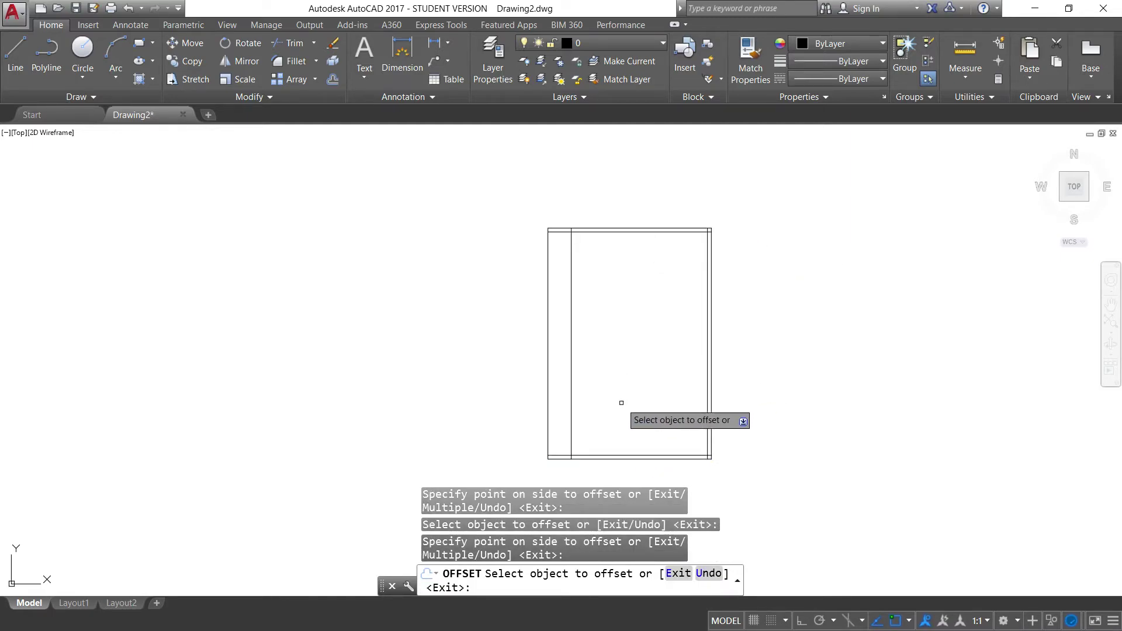
- Examine the offset margin lines along the bottom and top of the sheet and where they cross at the corners
{"action": "scroll", "coordinate": [616, 421], "scroll_direction": "down", "scroll_amount": 2}
{"action": "scroll", "coordinate": [616, 421], "scroll_direction": "up", "scroll_amount": 4}
{"action": "middle_click_drag", "start_coordinate": [616, 421], "coordinate": [577, 309]}
{"action": "scroll", "coordinate": [562, 361], "scroll_direction": "up", "scroll_amount": 4}
{"action": "scroll", "coordinate": [563, 362], "scroll_direction": "down", "scroll_amount": 4}
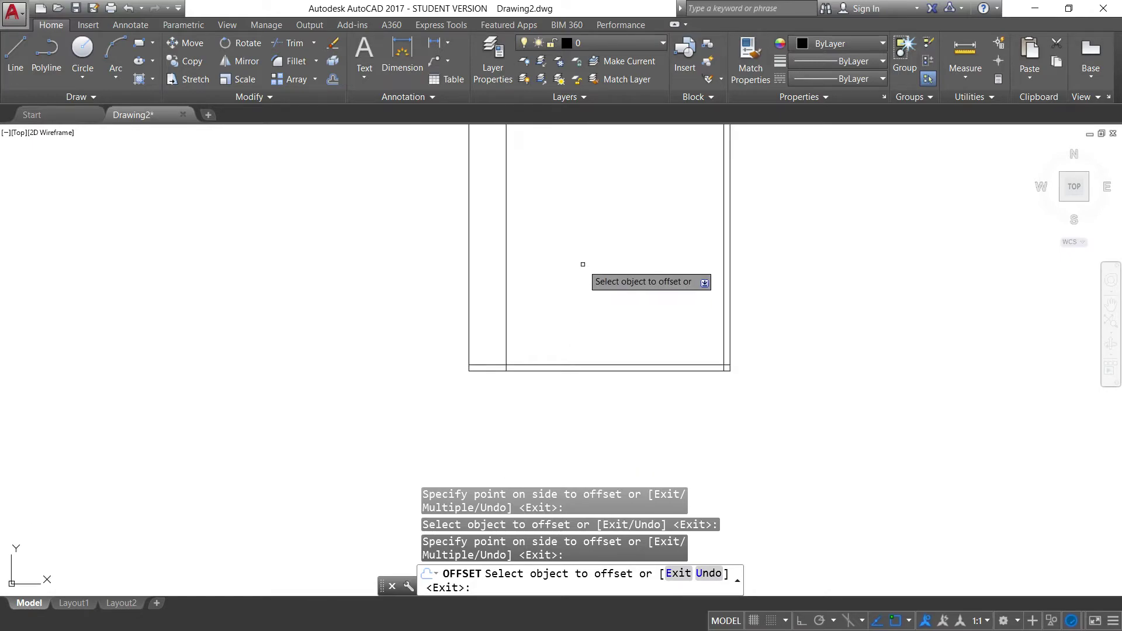
{"action": "middle_click_drag", "start_coordinate": [583, 264], "coordinate": [577, 418]}
{"action": "scroll", "coordinate": [491, 213], "scroll_direction": "up", "scroll_amount": 6}
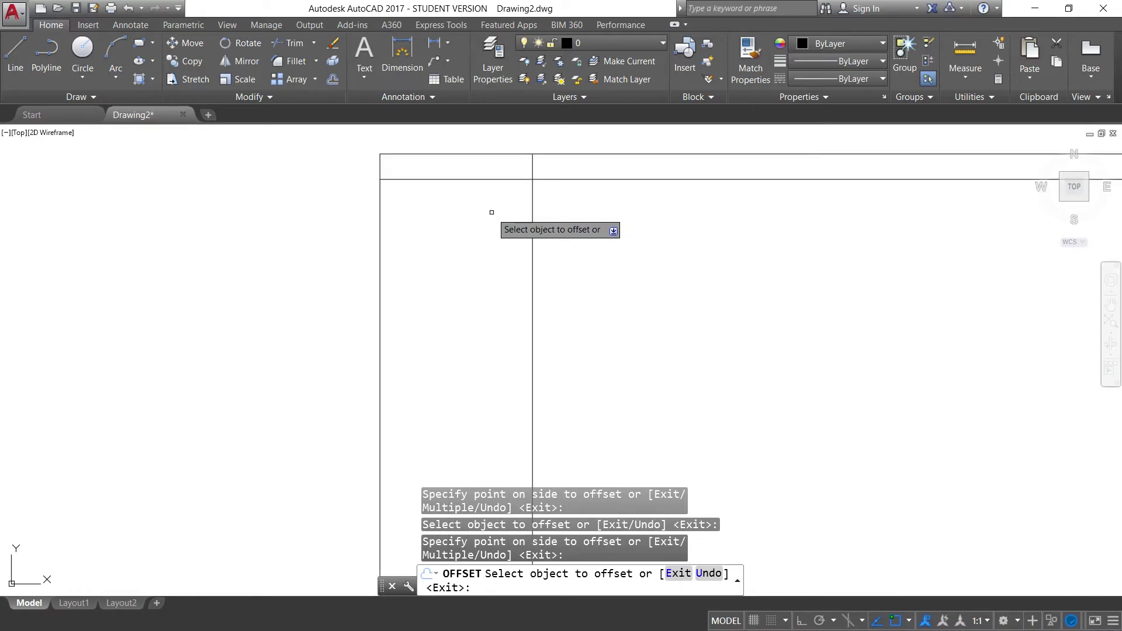
{"action": "scroll", "coordinate": [594, 235], "scroll_direction": "down", "scroll_amount": 2}
{"action": "scroll", "coordinate": [591, 238], "scroll_direction": "down", "scroll_amount": 2}
{"action": "middle_click_drag", "start_coordinate": [749, 308], "coordinate": [663, 280]}
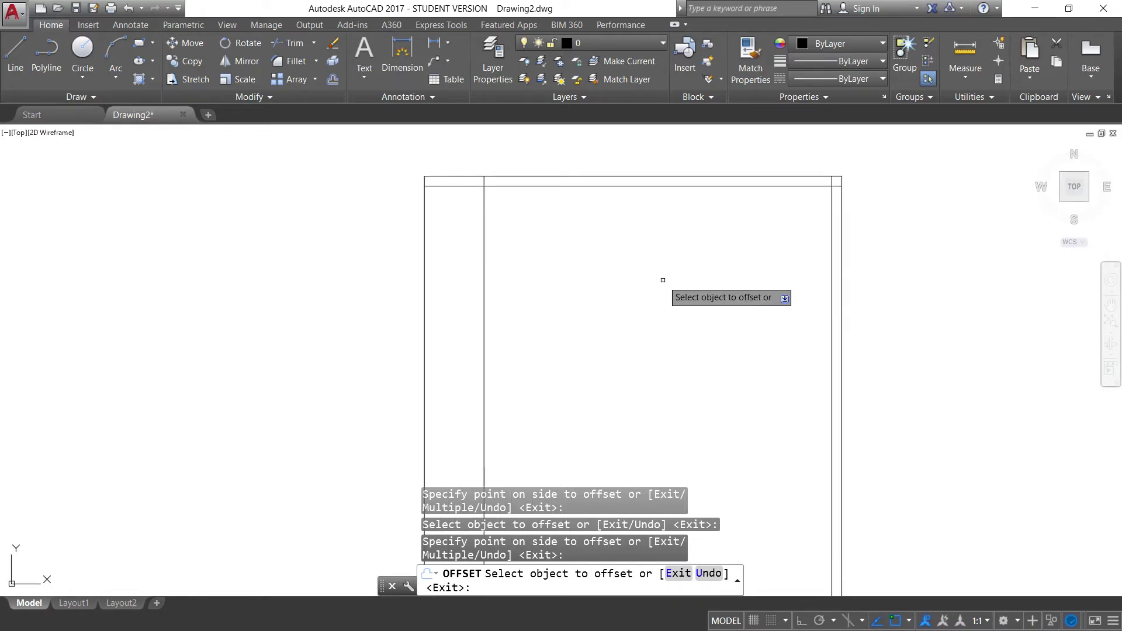
- Trim the left margin line's end above the top margin line, using the top margin line as the cutting edge
{"action": "scroll", "coordinate": [438, 181], "scroll_direction": "up", "scroll_amount": 4}
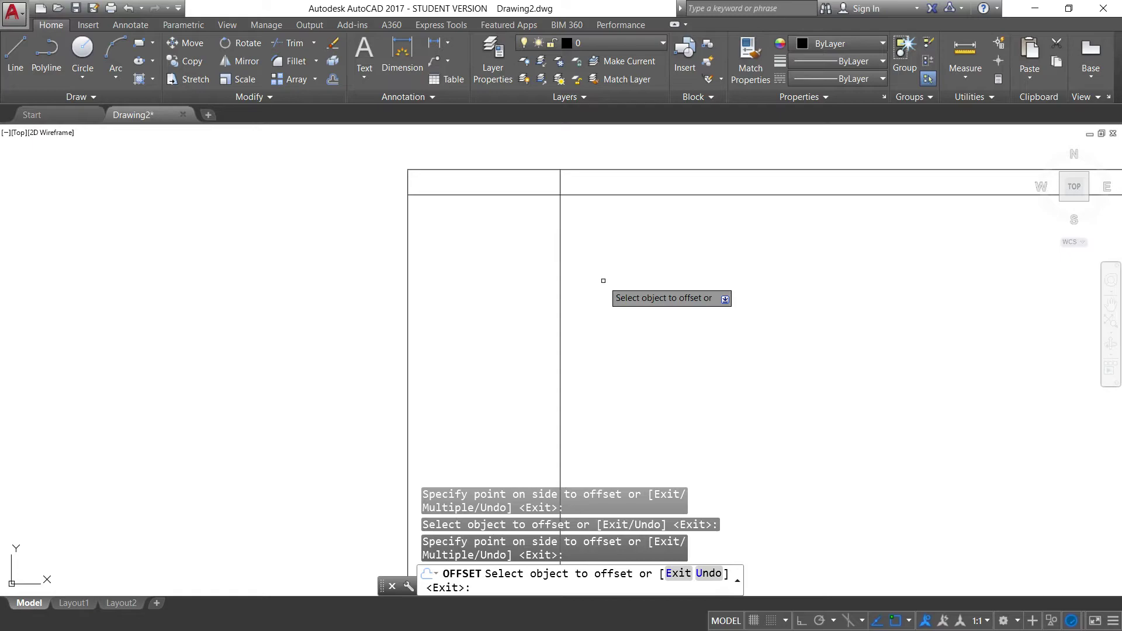
{"action": "key", "text": "Escape"}
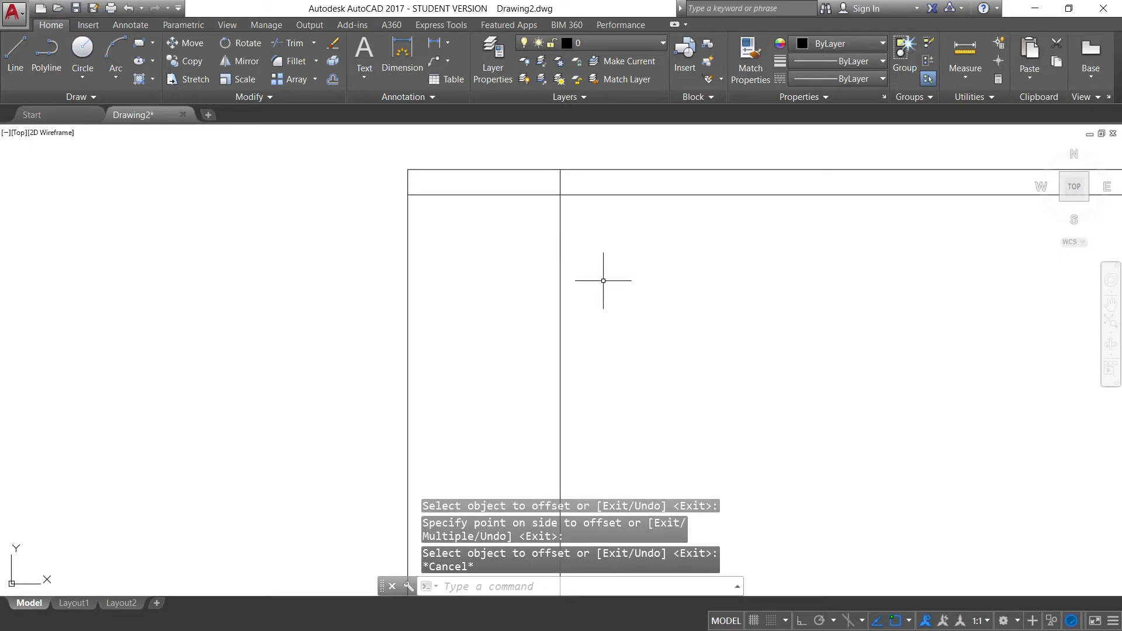
{"action": "type", "text": "TR"}
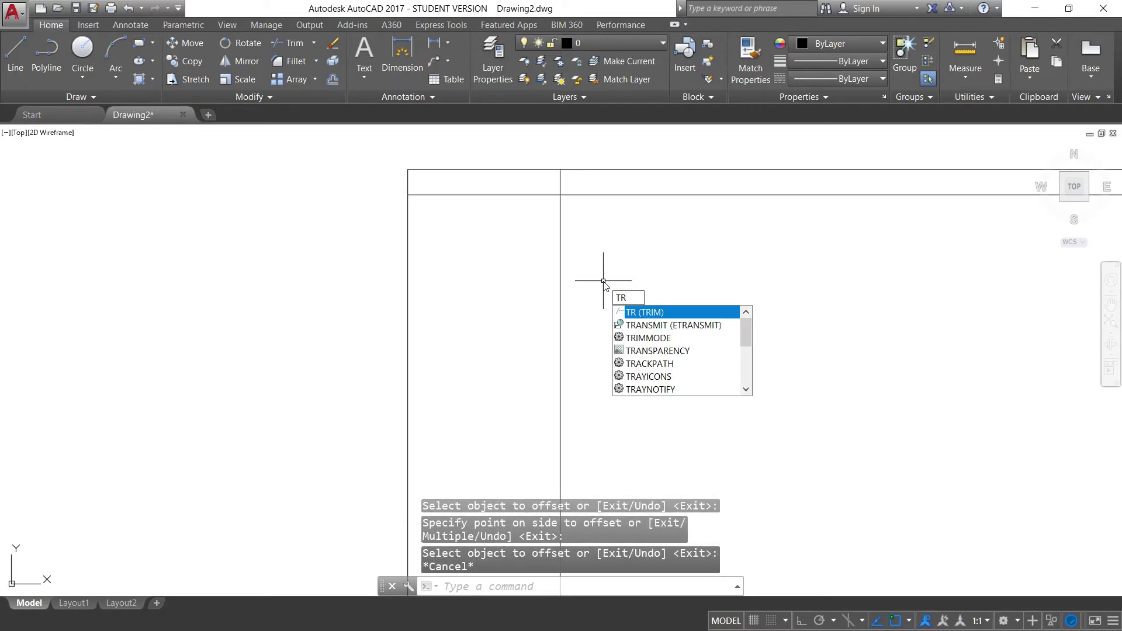
{"action": "key", "text": "Return"}
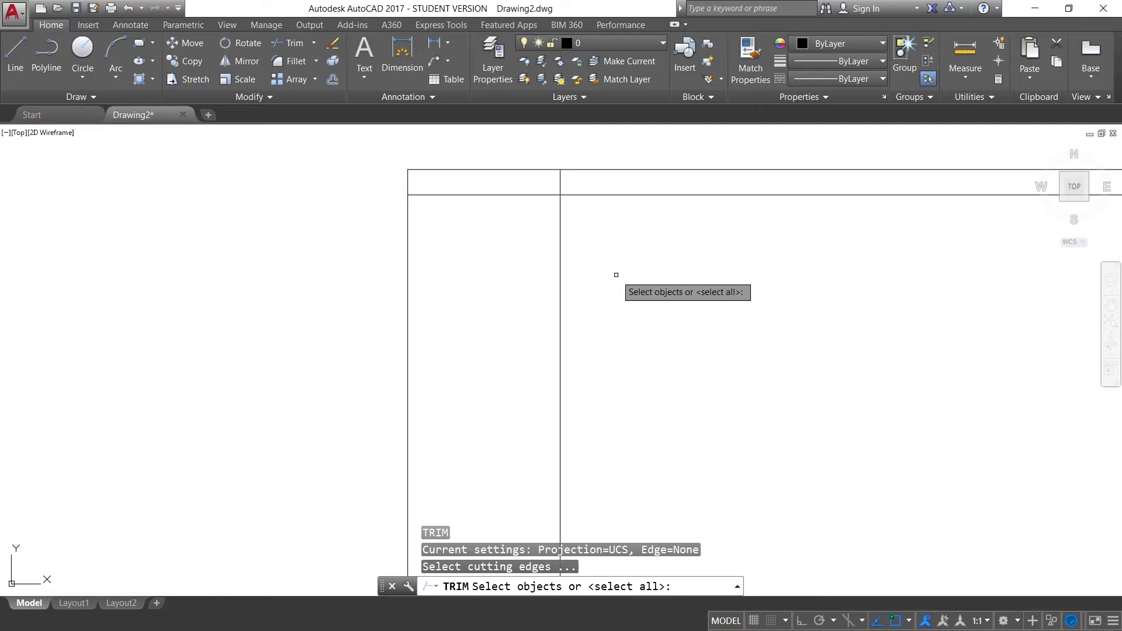
{"action": "left_click", "coordinate": [584, 194]}
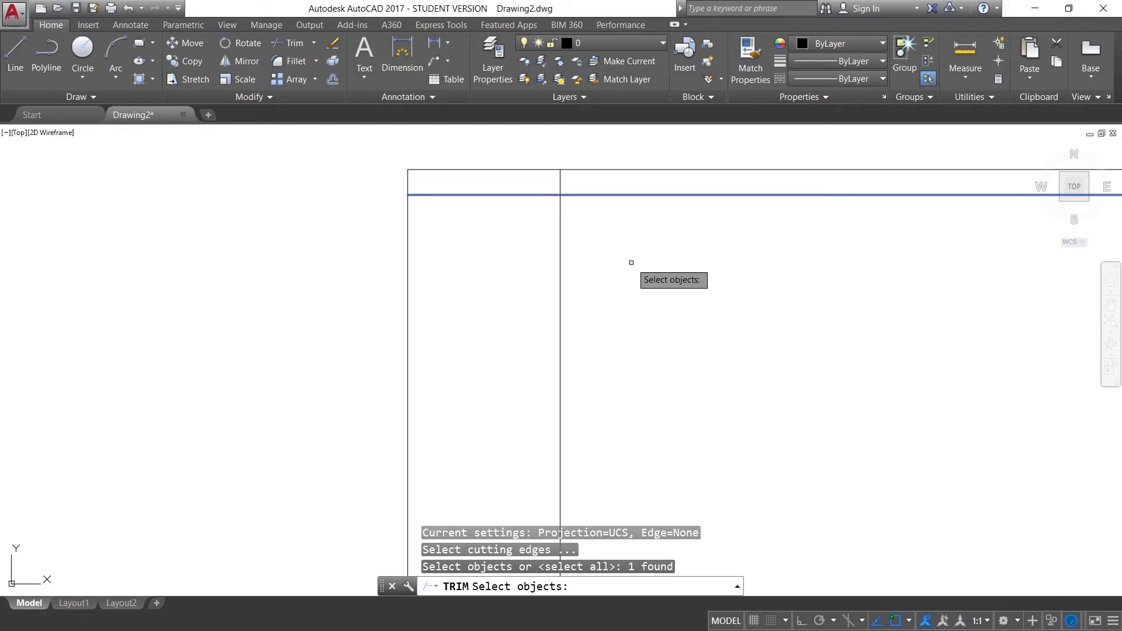
{"action": "key", "text": "Return"}
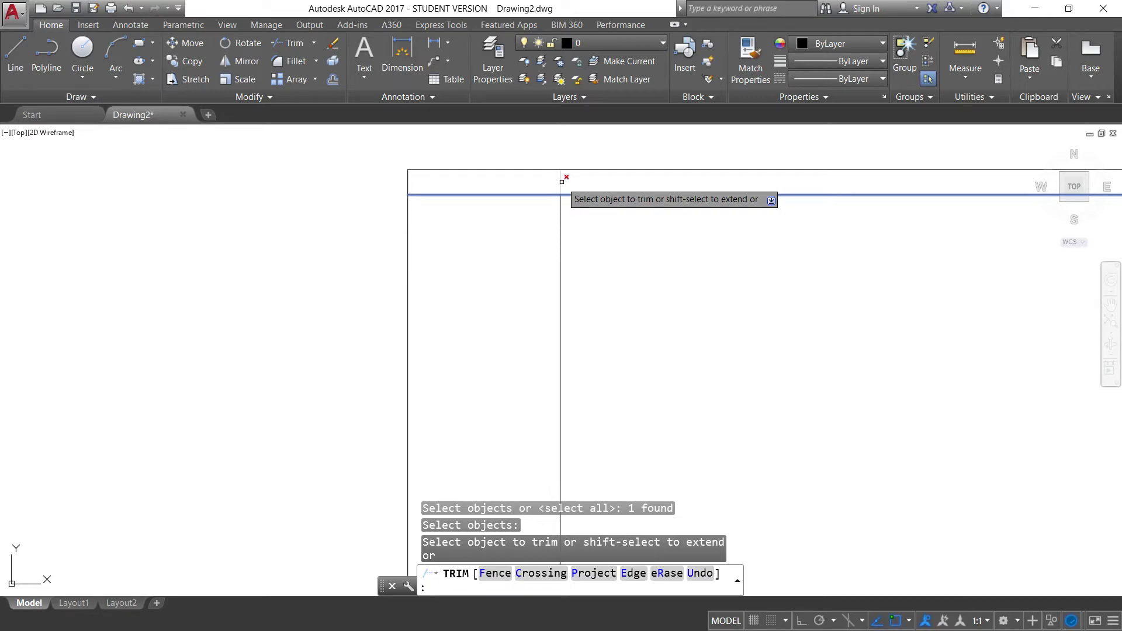
{"action": "left_click", "coordinate": [562, 182]}
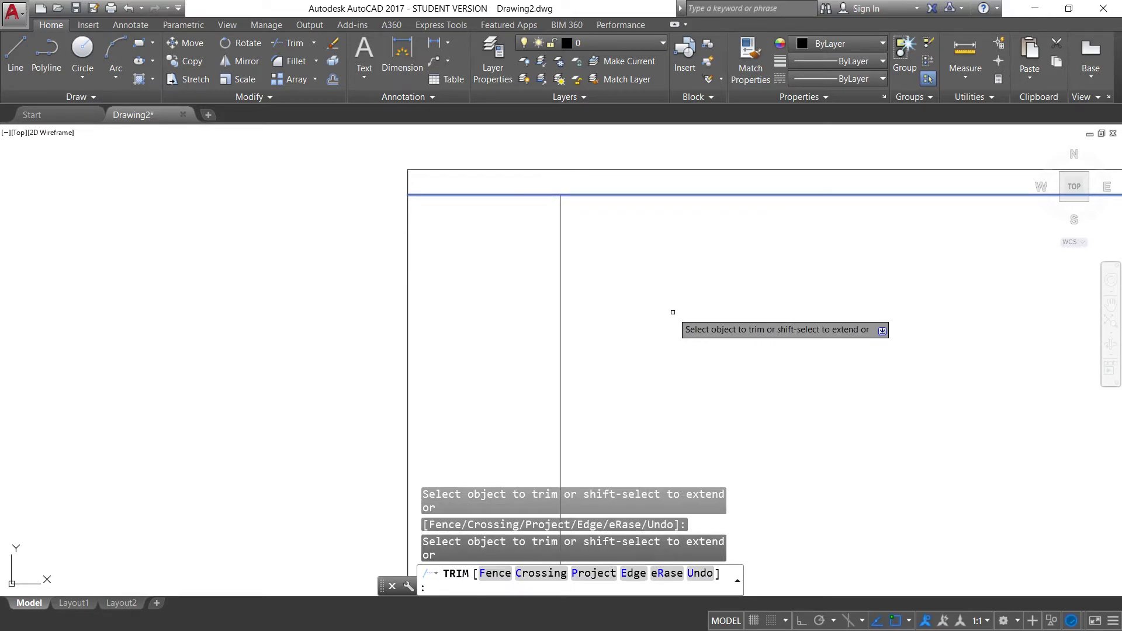
{"action": "key", "text": "Escape"}
{"action": "scroll", "coordinate": [693, 295], "scroll_direction": "down", "scroll_amount": 2}
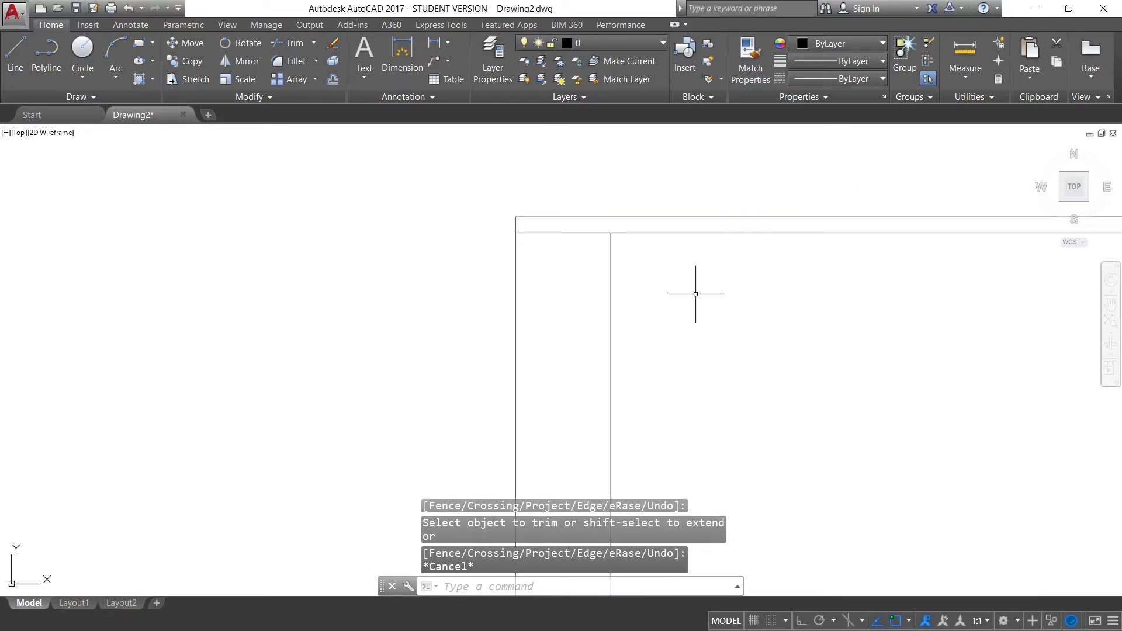
- Trim the top margin line's end beyond the left margin line, using the left margin line as the cutting edge
{"action": "scroll", "coordinate": [599, 207], "scroll_direction": "up", "scroll_amount": 4}
{"action": "middle_click_drag", "start_coordinate": [781, 362], "coordinate": [603, 314]}
{"action": "scroll", "coordinate": [593, 304], "scroll_direction": "down", "scroll_amount": 2}
{"action": "scroll", "coordinate": [585, 304], "scroll_direction": "up", "scroll_amount": 2}
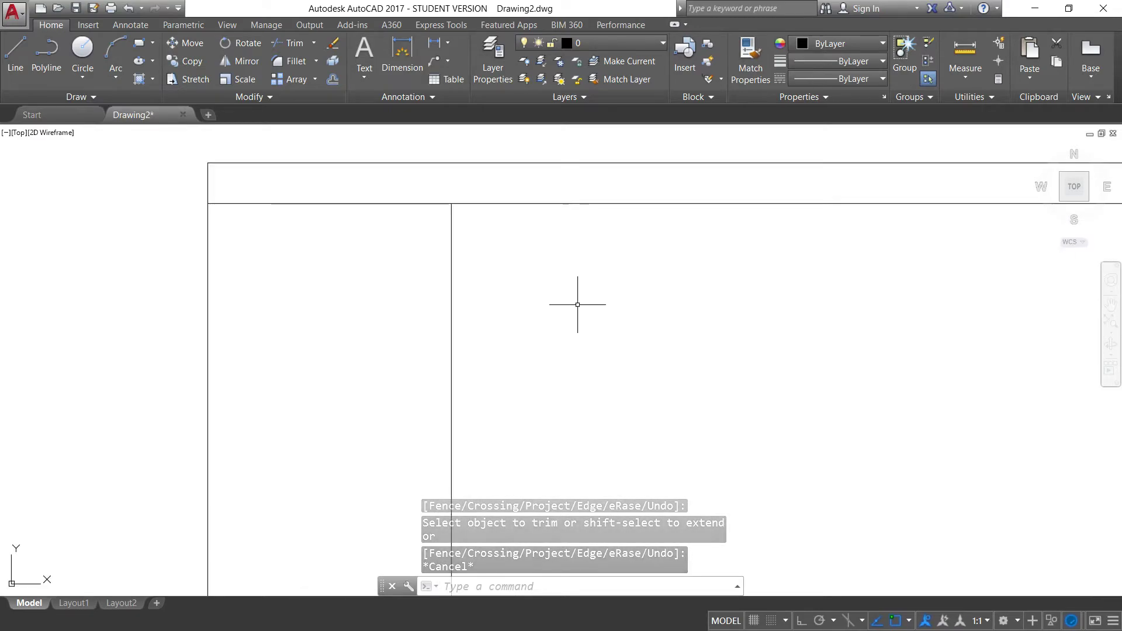
{"action": "left_click", "coordinate": [452, 240]}
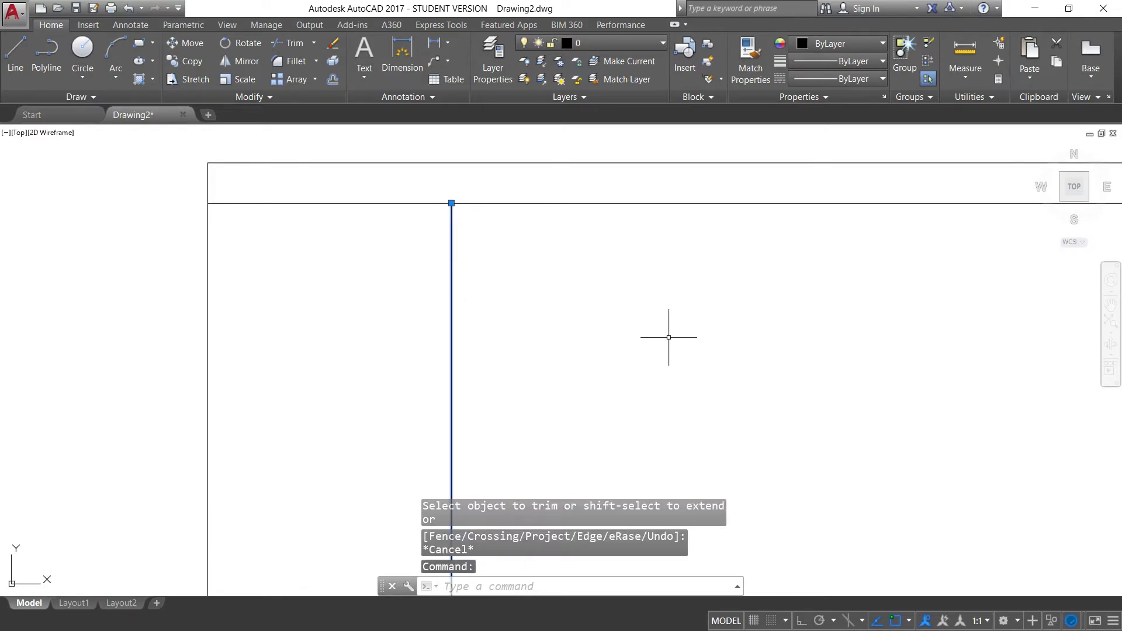
{"action": "key", "text": "Escape"}
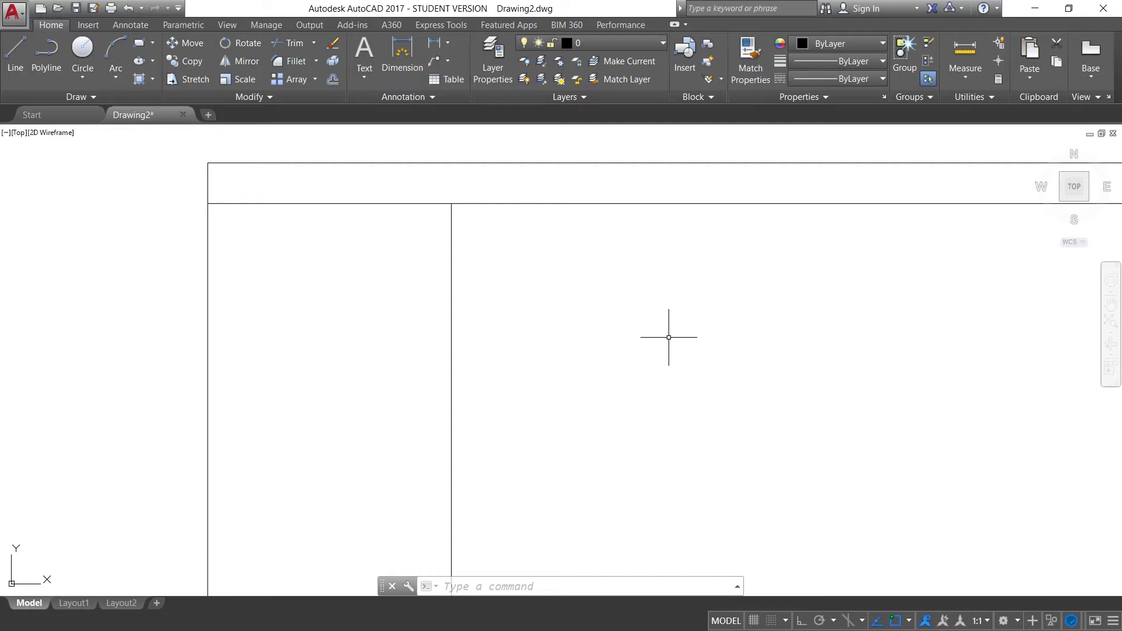
{"action": "type", "text": "TR"}
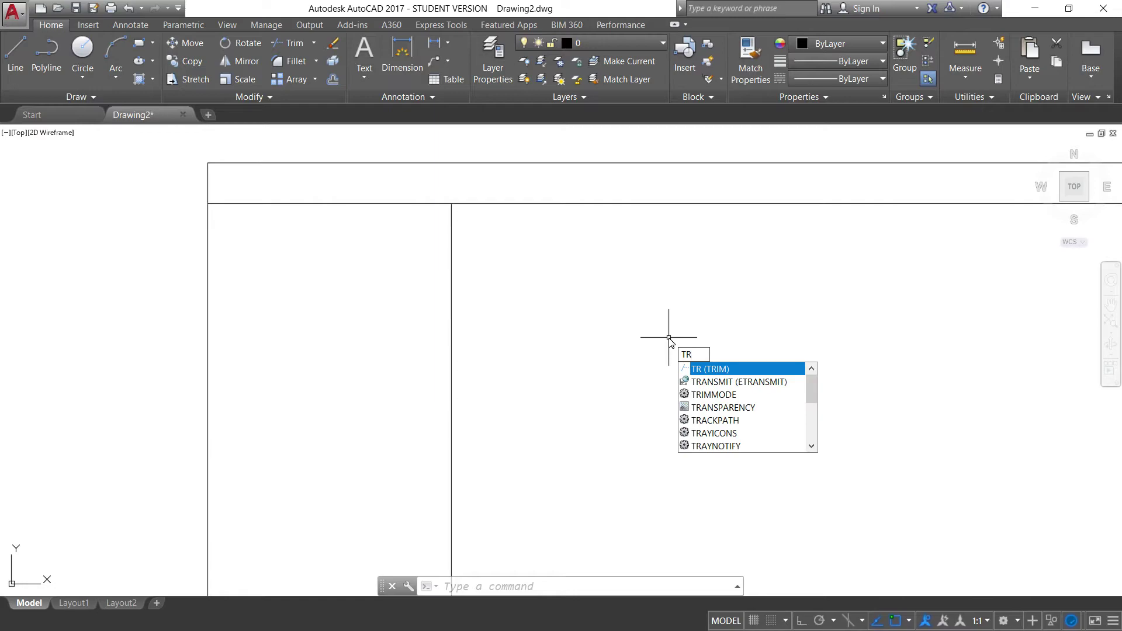
{"action": "key", "text": "Return"}
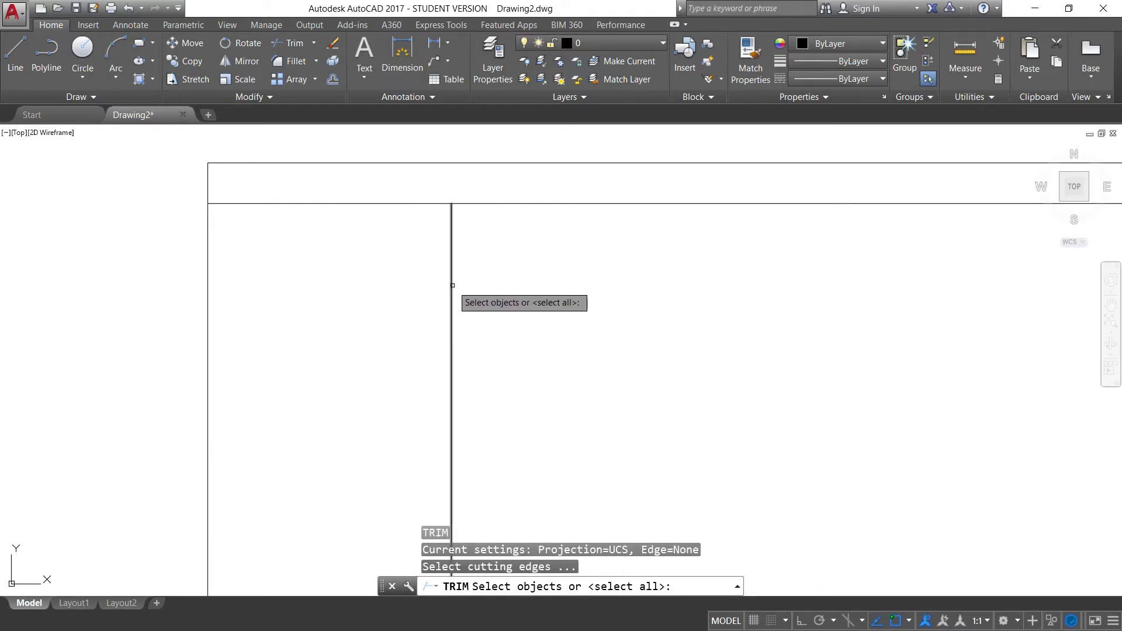
{"action": "left_click", "coordinate": [452, 285]}
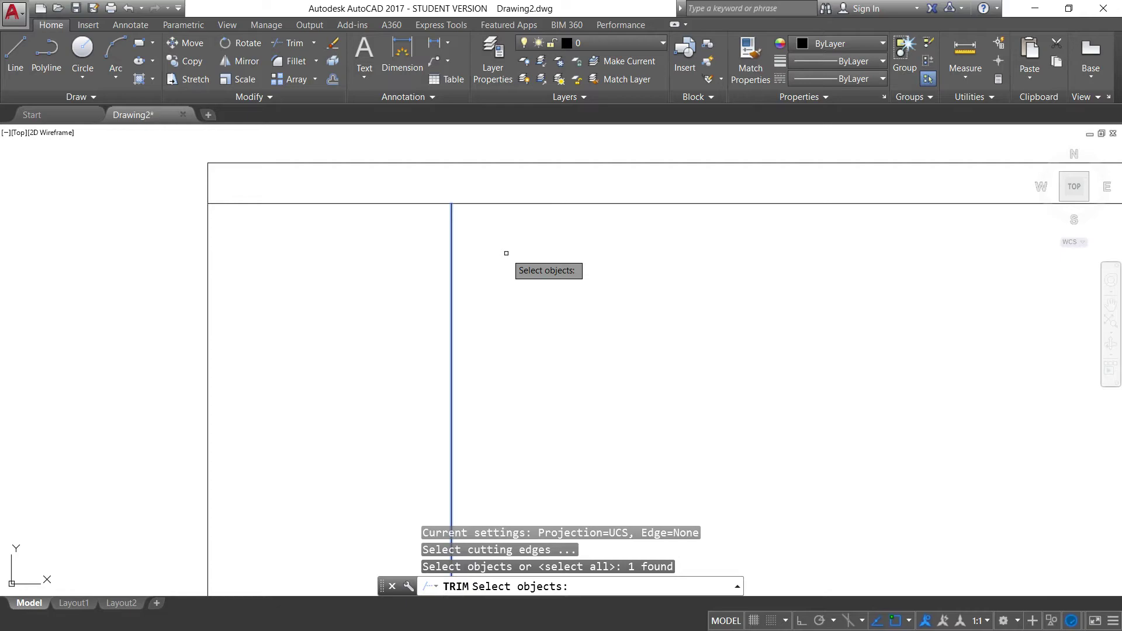
{"action": "key", "text": "Return"}
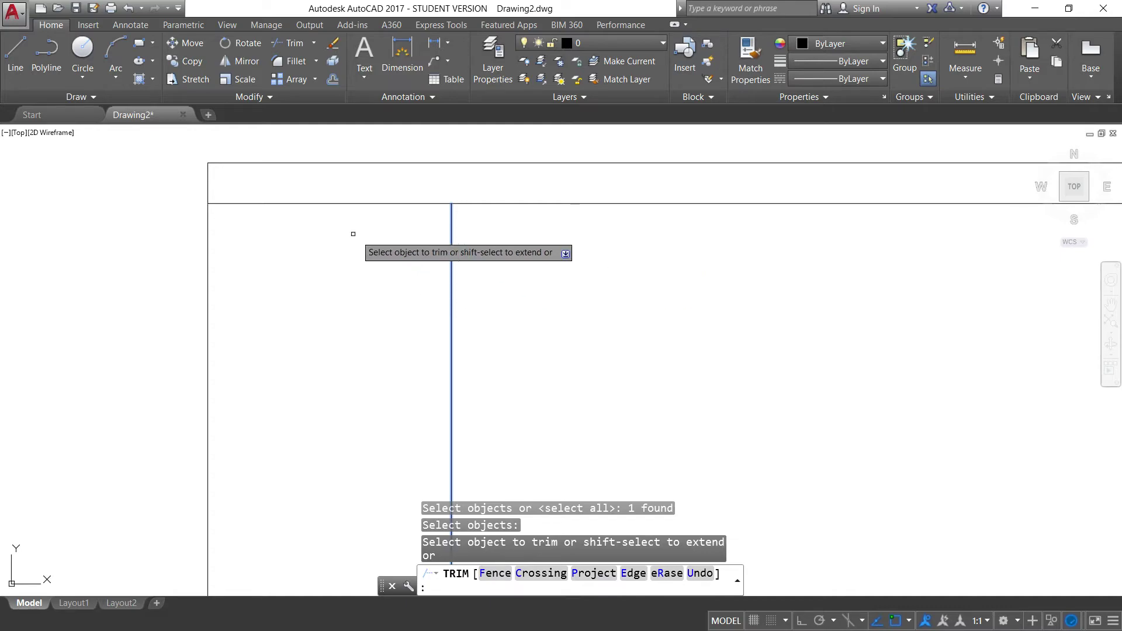
{"action": "left_click", "coordinate": [347, 203]}
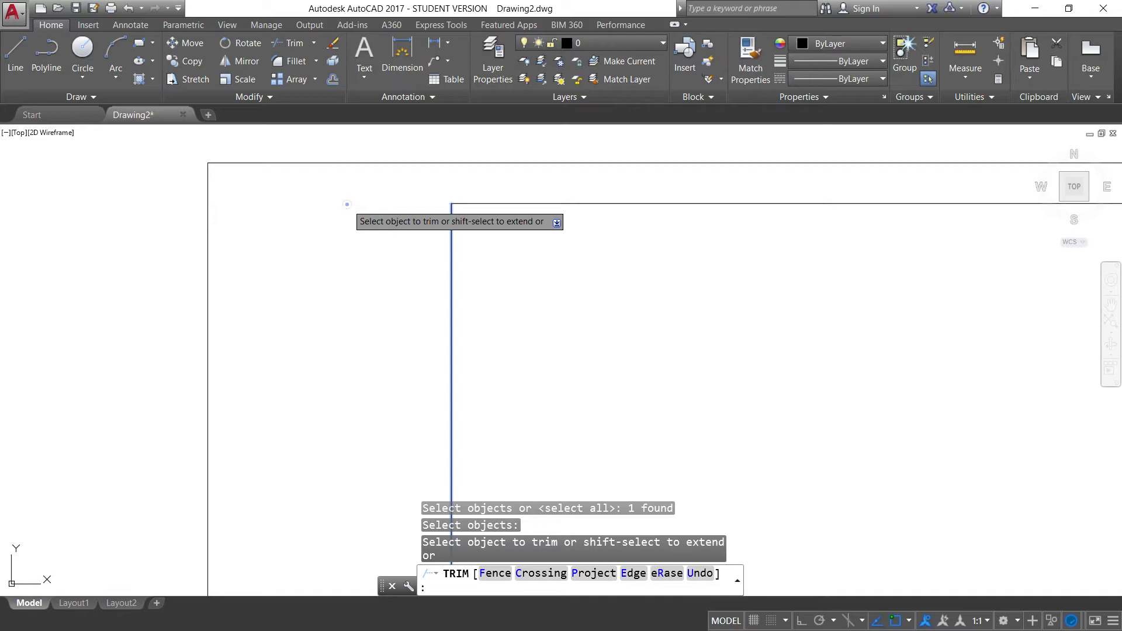
{"action": "scroll", "coordinate": [526, 262], "scroll_direction": "down", "scroll_amount": 5}
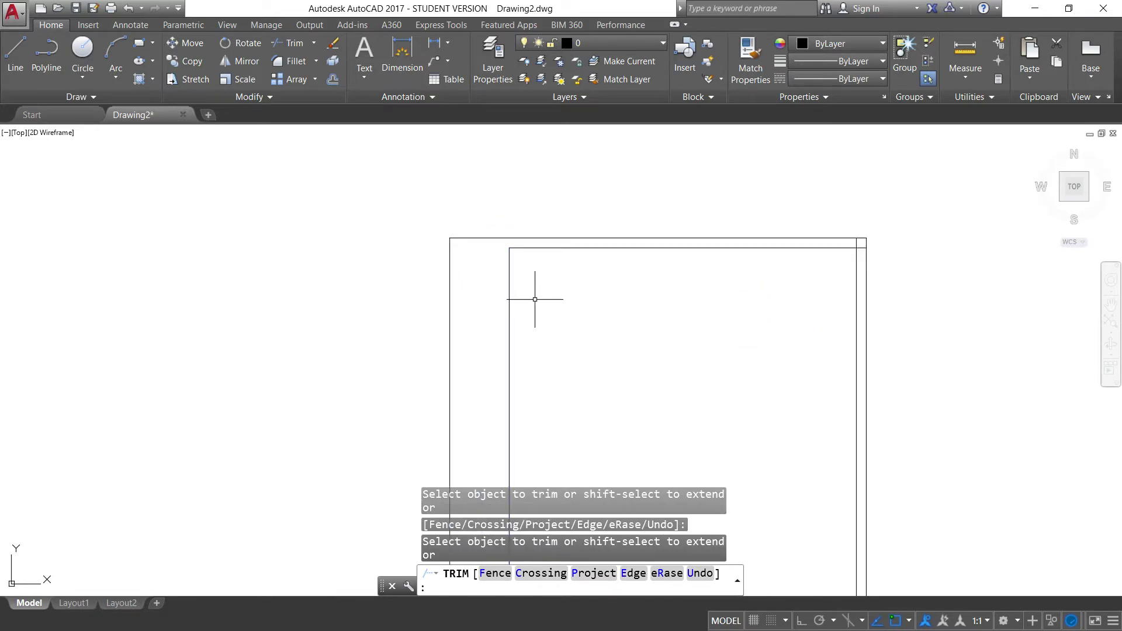
{"action": "key", "text": "Escape"}
- Examine the trimmed top-left corner of the margin frame and its spacing from the sheet's edges
{"action": "scroll", "coordinate": [531, 271], "scroll_direction": "up", "scroll_amount": 6}
{"action": "scroll", "coordinate": [376, 281], "scroll_direction": "down", "scroll_amount": 6}
{"action": "scroll", "coordinate": [379, 316], "scroll_direction": "up", "scroll_amount": 2}
{"action": "mouse_move", "coordinate": [539, 330]}
{"action": "middle_mouse_down"}
{"action": "mouse_move", "coordinate": [459, 279]}
{"action": "mouse_move", "coordinate": [539, 269]}
{"action": "middle_mouse_up"}
{"action": "scroll", "coordinate": [496, 261], "scroll_direction": "down", "scroll_amount": 2}
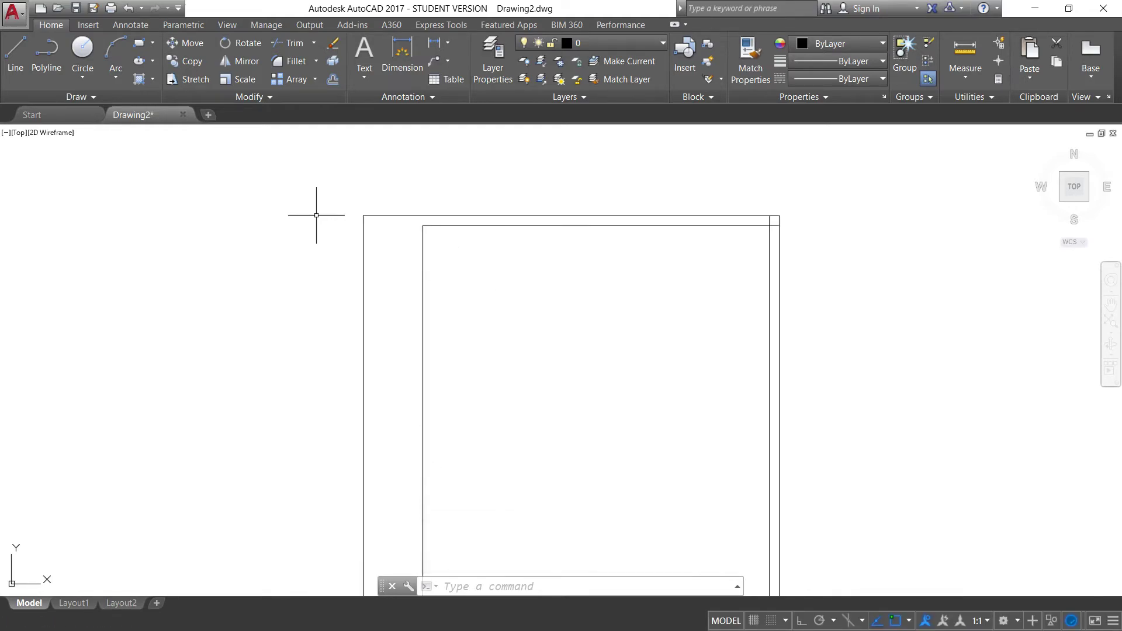
{"action": "scroll", "coordinate": [399, 221], "scroll_direction": "up", "scroll_amount": 6}
{"action": "scroll", "coordinate": [398, 221], "scroll_direction": "down", "scroll_amount": 6}
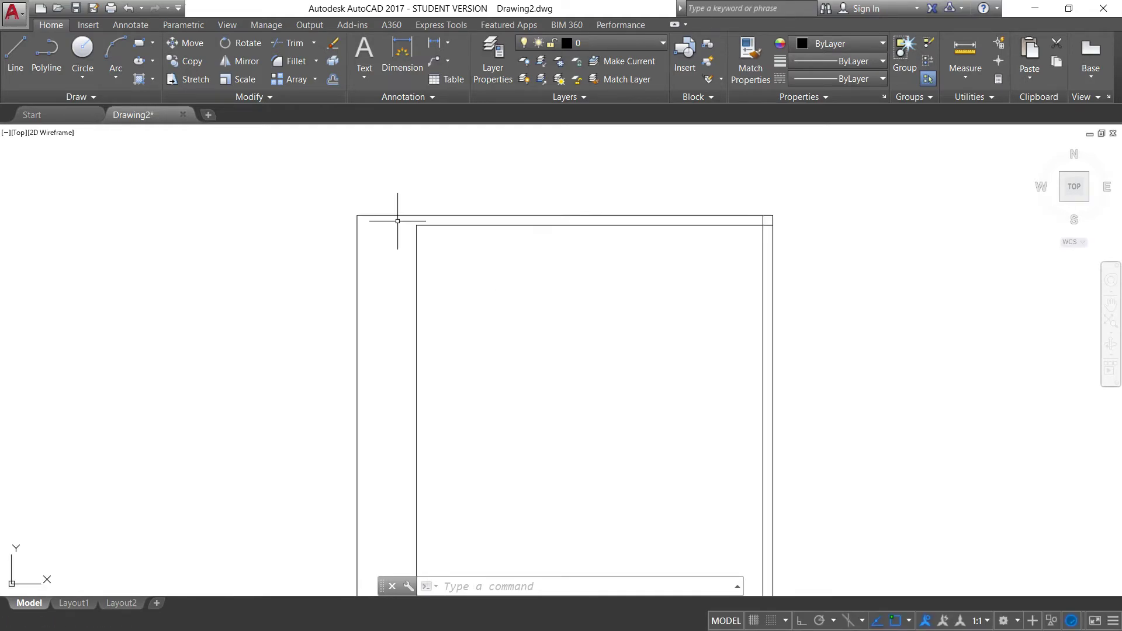
{"action": "scroll", "coordinate": [760, 292], "scroll_direction": "up", "scroll_amount": 2}
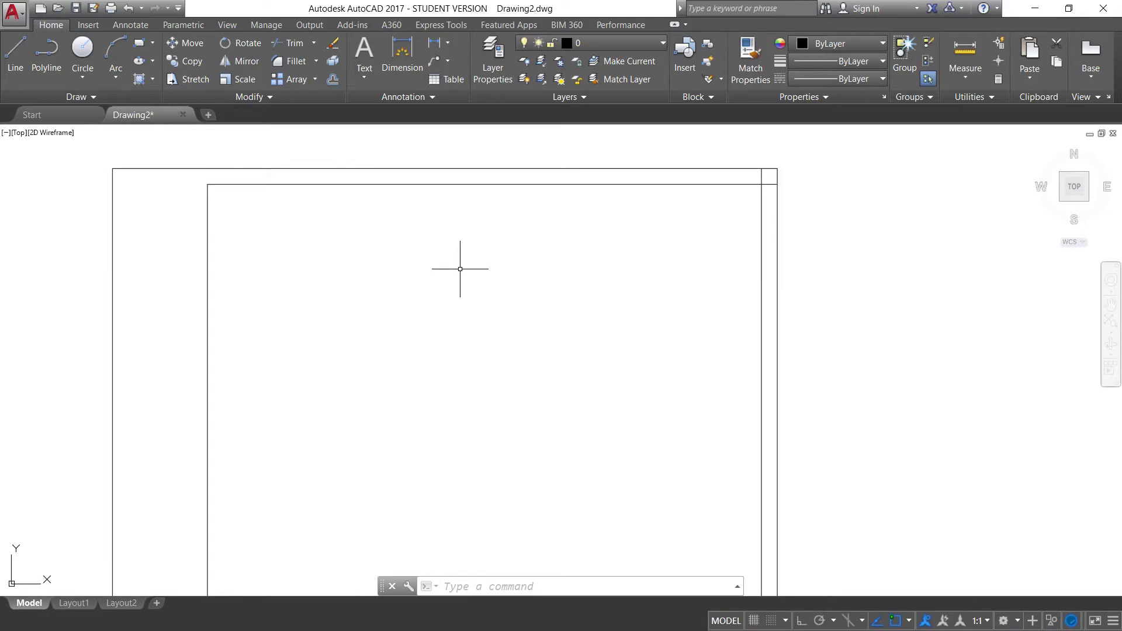
{"action": "scroll", "coordinate": [298, 241], "scroll_direction": "up", "scroll_amount": 1}
{"action": "scroll", "coordinate": [180, 168], "scroll_direction": "down", "scroll_amount": 1}
{"action": "mouse_move", "coordinate": [180, 168]}
{"action": "middle_mouse_down"}
{"action": "mouse_move", "coordinate": [496, 207]}
{"action": "mouse_move", "coordinate": [230, 236]}
{"action": "middle_mouse_up"}
{"action": "scroll", "coordinate": [446, 201], "scroll_direction": "up", "scroll_amount": 4}
{"action": "scroll", "coordinate": [446, 201], "scroll_direction": "down", "scroll_amount": 2}
- Trim both margin line overhangs at the sheet's top-right corner, using the top and right margin lines as cutting edges
{"action": "middle_click_drag", "start_coordinate": [752, 225], "coordinate": [422, 253]}
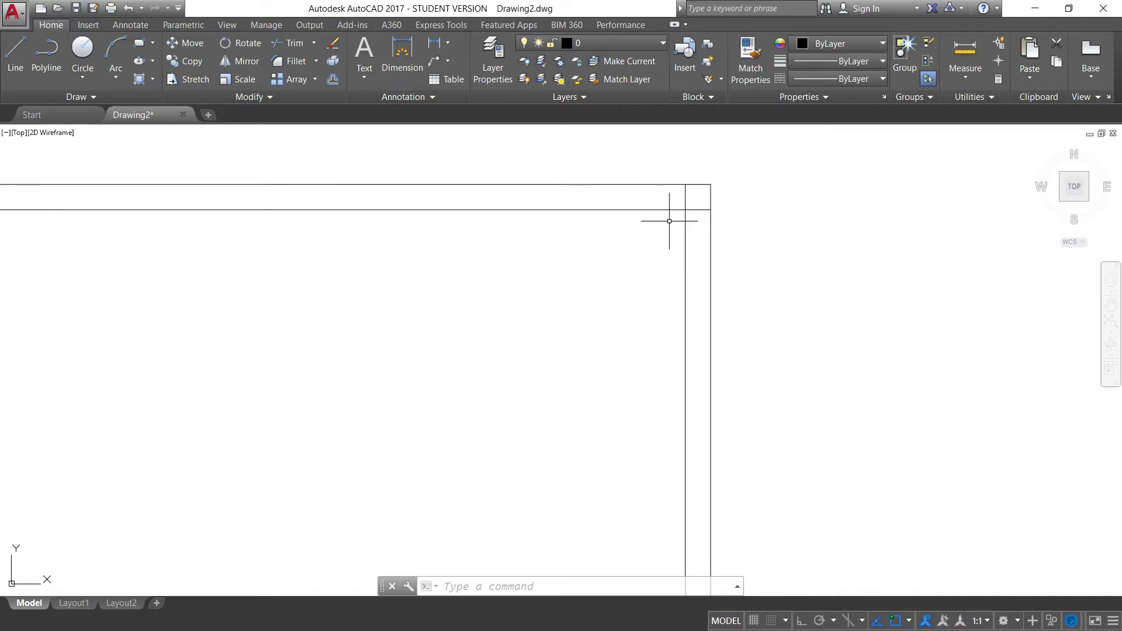
{"action": "scroll", "coordinate": [637, 260], "scroll_direction": "up", "scroll_amount": 1}
{"action": "scroll", "coordinate": [594, 300], "scroll_direction": "up", "scroll_amount": 1}
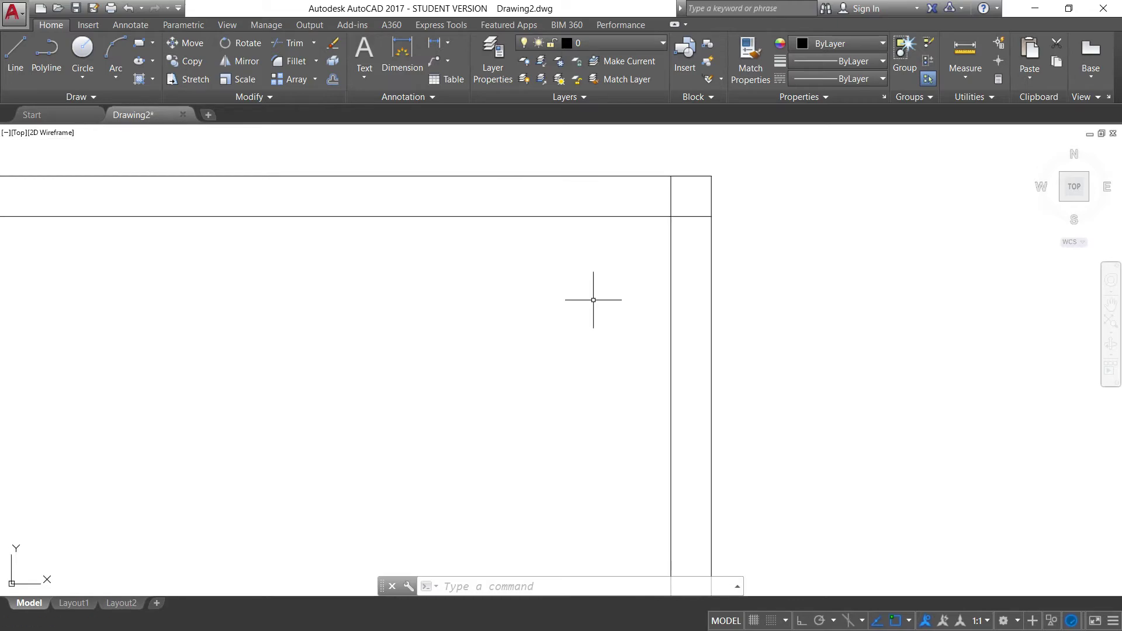
{"action": "type", "text": "tr"}
{"action": "key", "text": "Return"}
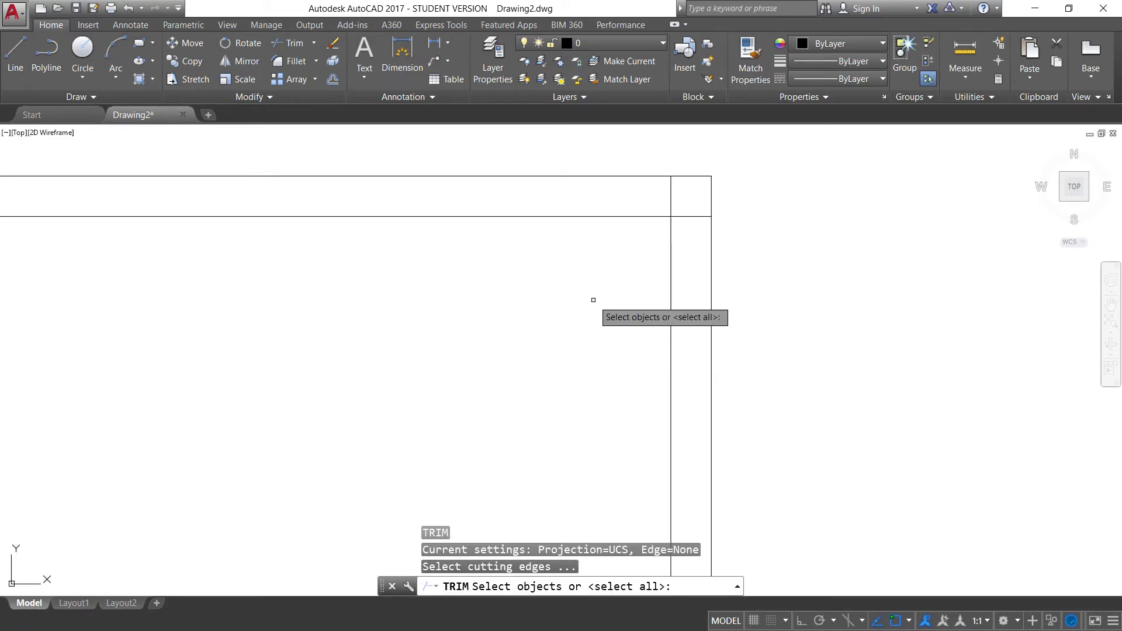
{"action": "left_click", "coordinate": [561, 217]}
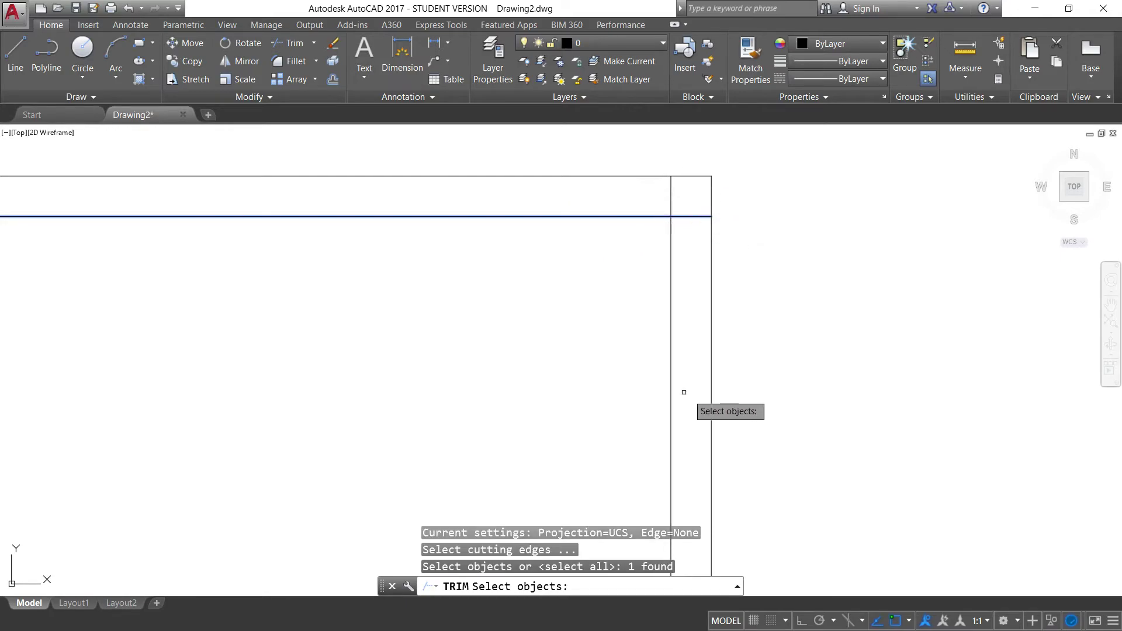
{"action": "left_click", "coordinate": [671, 286]}
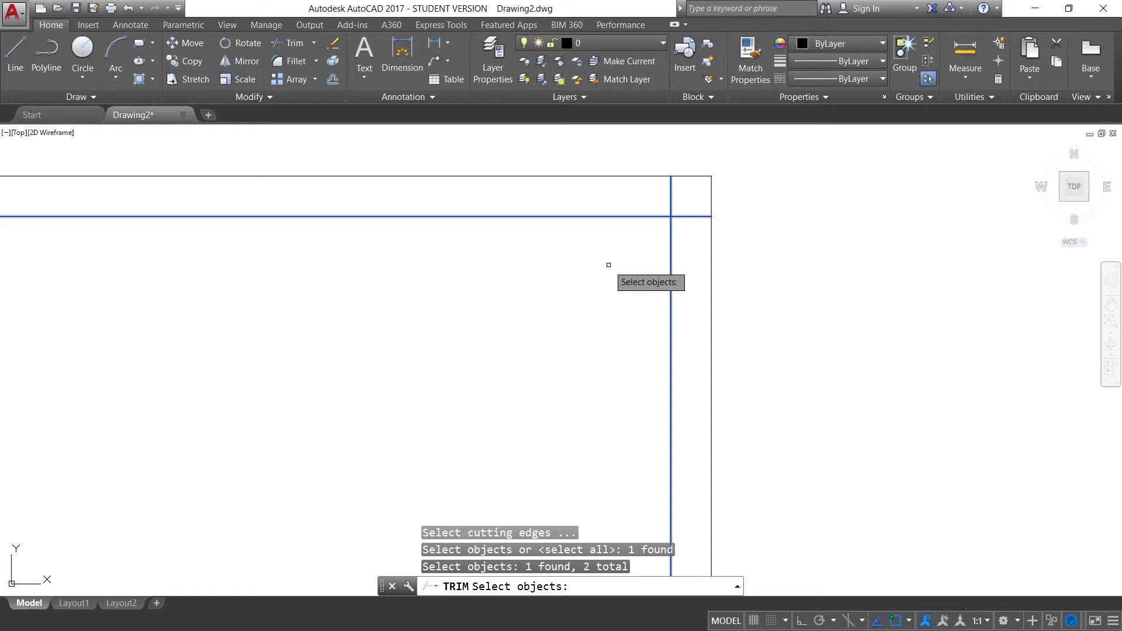
{"action": "key", "text": "Return"}
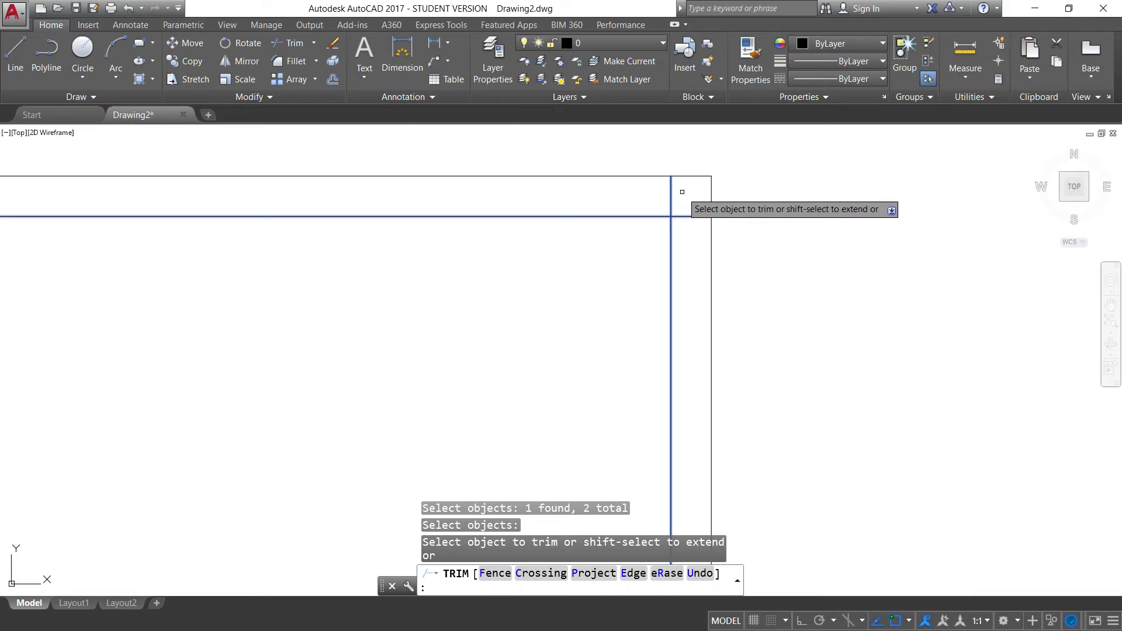
{"action": "left_click", "coordinate": [671, 186]}
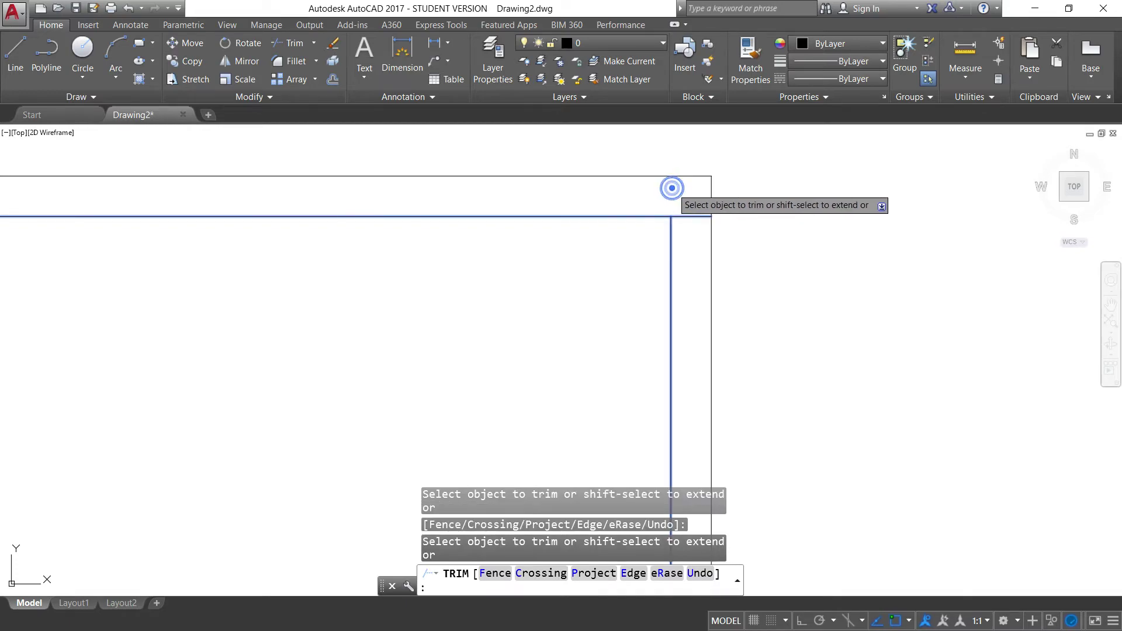
{"action": "left_click", "coordinate": [688, 214]}
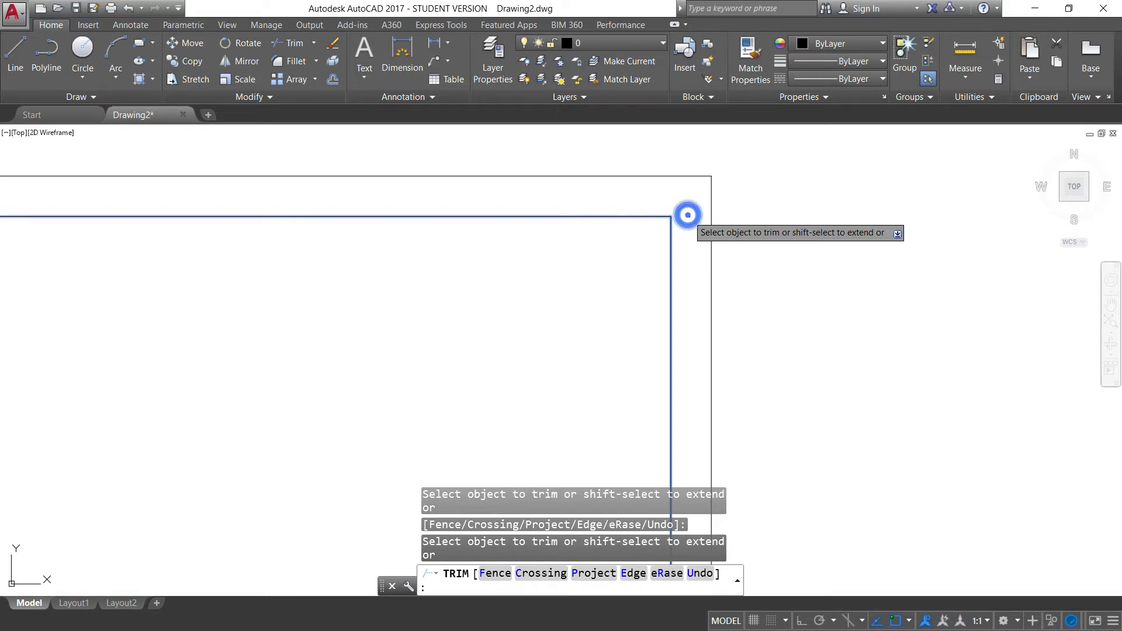
{"action": "key", "text": "Escape"}
- Examine the margin frame across the whole sheet and where the margin lines cross at the bottom-left corner
{"action": "scroll", "coordinate": [809, 275], "scroll_direction": "down", "scroll_amount": 3}
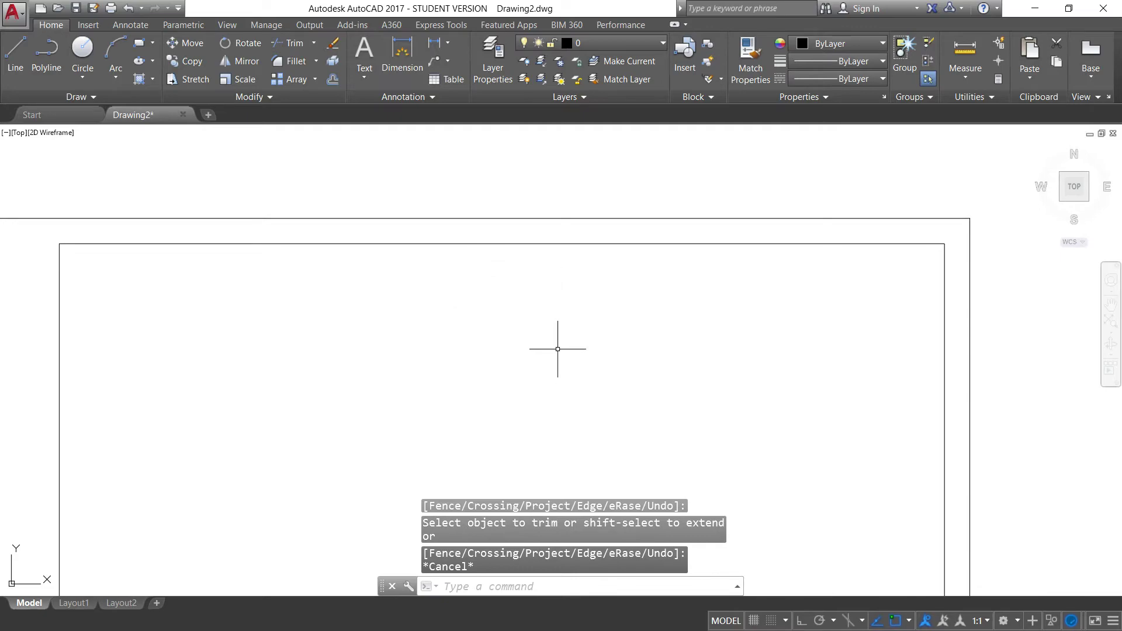
{"action": "scroll", "coordinate": [564, 345], "scroll_direction": "down", "scroll_amount": 2}
{"action": "mouse_move", "coordinate": [566, 341]}
{"action": "middle_mouse_down"}
{"action": "mouse_move", "coordinate": [579, 338]}
{"action": "mouse_move", "coordinate": [609, 280]}
{"action": "middle_mouse_up"}
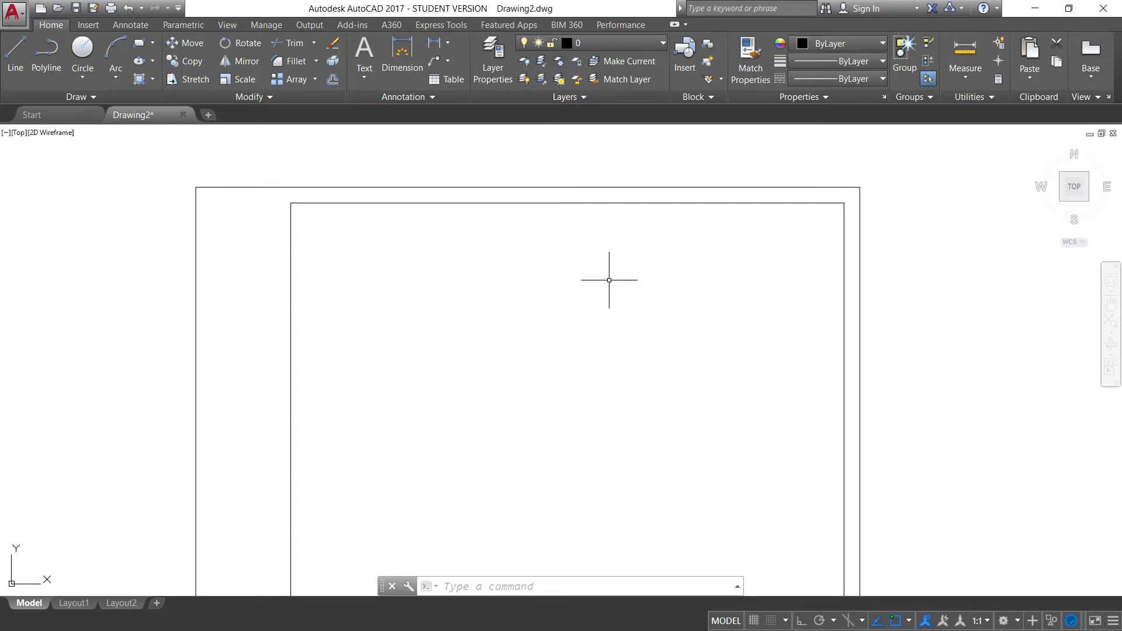
{"action": "scroll", "coordinate": [609, 280], "scroll_direction": "down", "scroll_amount": 1}
{"action": "middle_click_drag", "start_coordinate": [617, 378], "coordinate": [639, 218]}
{"action": "scroll", "coordinate": [630, 311], "scroll_direction": "down", "scroll_amount": 2}
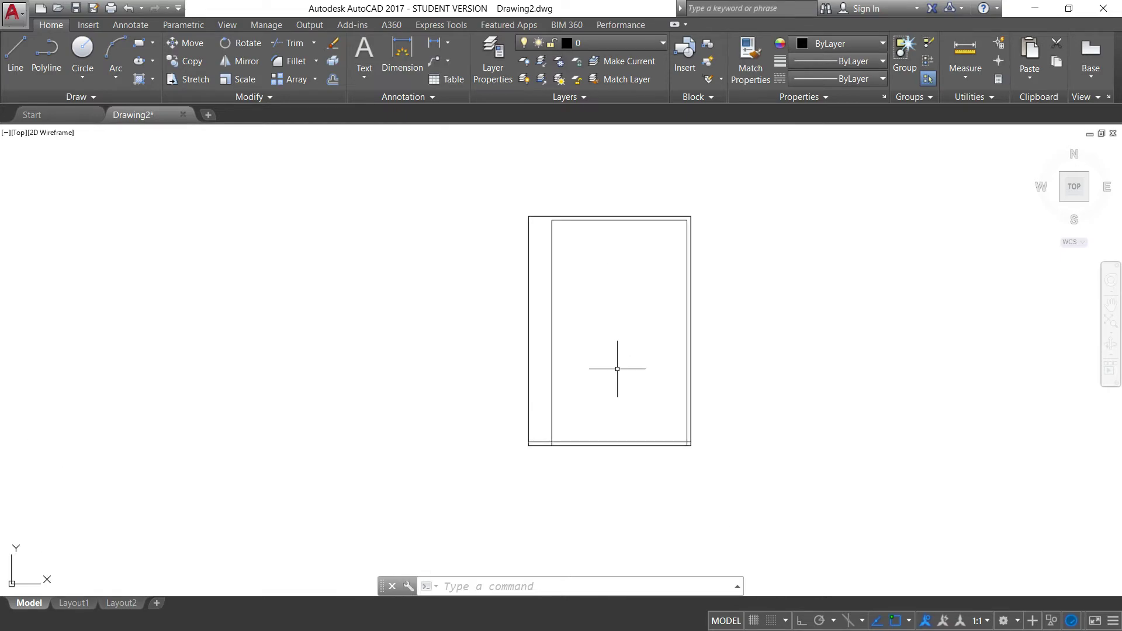
{"action": "scroll", "coordinate": [608, 446], "scroll_direction": "up", "scroll_amount": 4}
{"action": "scroll", "coordinate": [564, 446], "scroll_direction": "up", "scroll_amount": 2}
{"action": "middle_click_drag", "start_coordinate": [564, 446], "coordinate": [559, 381]}
{"action": "scroll", "coordinate": [516, 378], "scroll_direction": "up", "scroll_amount": 2}
{"action": "scroll", "coordinate": [401, 363], "scroll_direction": "up", "scroll_amount": 2}
{"action": "middle_click_drag", "start_coordinate": [401, 363], "coordinate": [554, 378]}
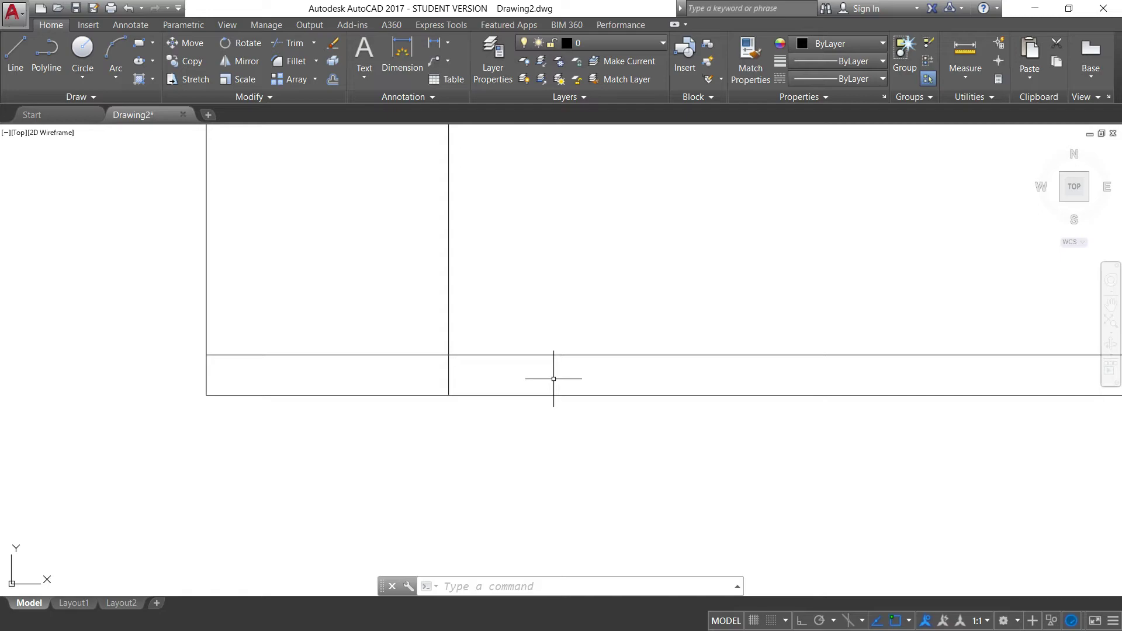
- Trim the margin line overhangs at the sheet's bottom-left corner, using the left, bottom and right margin lines as cutting edges
{"action": "scroll", "coordinate": [554, 379], "scroll_direction": "down", "scroll_amount": 4}
{"action": "mouse_move", "coordinate": [642, 359]}
{"action": "middle_mouse_down"}
{"action": "mouse_move", "coordinate": [579, 358]}
{"action": "mouse_move", "coordinate": [564, 383]}
{"action": "middle_mouse_up"}
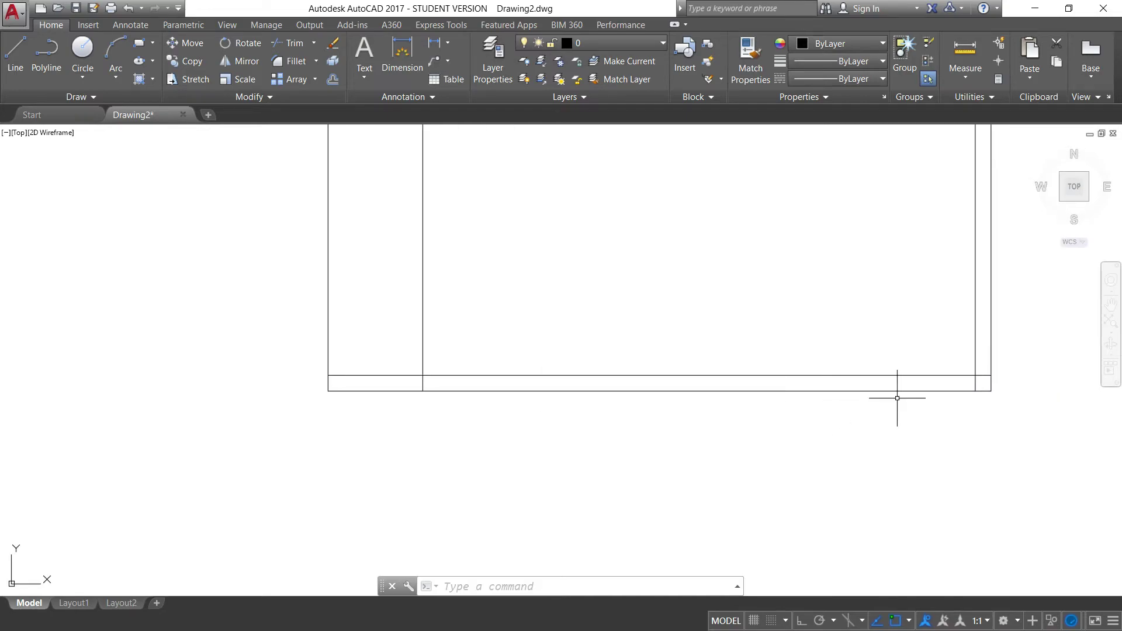
{"action": "scroll", "coordinate": [972, 381], "scroll_direction": "up", "scroll_amount": 3}
{"action": "scroll", "coordinate": [990, 380], "scroll_direction": "down", "scroll_amount": 3}
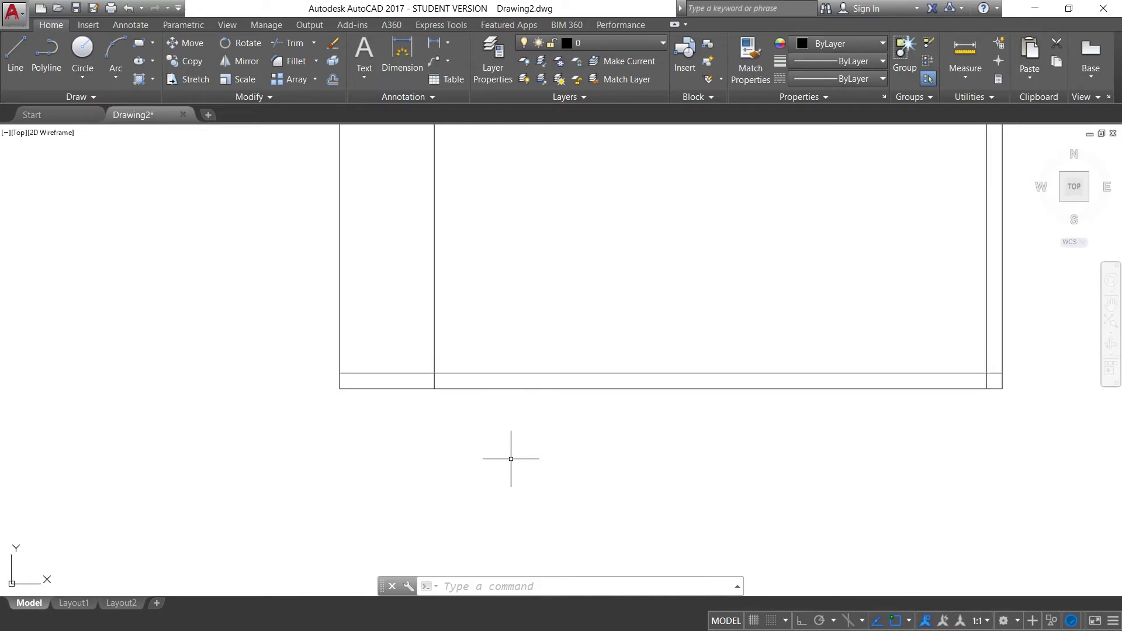
{"action": "type", "text": "tr"}
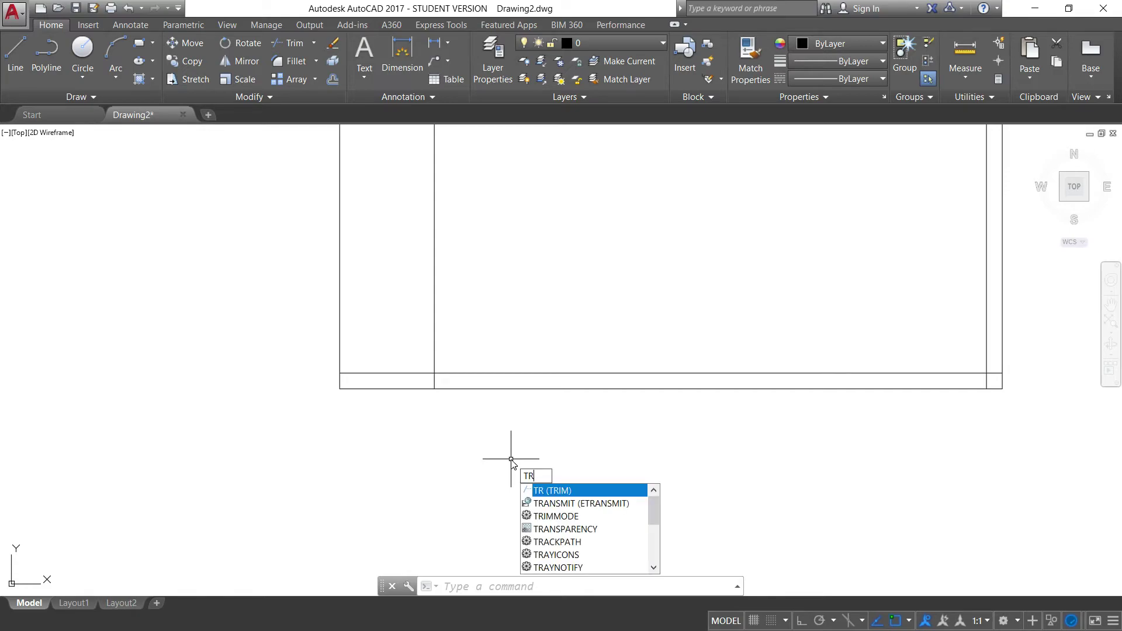
{"action": "key", "text": "Return"}
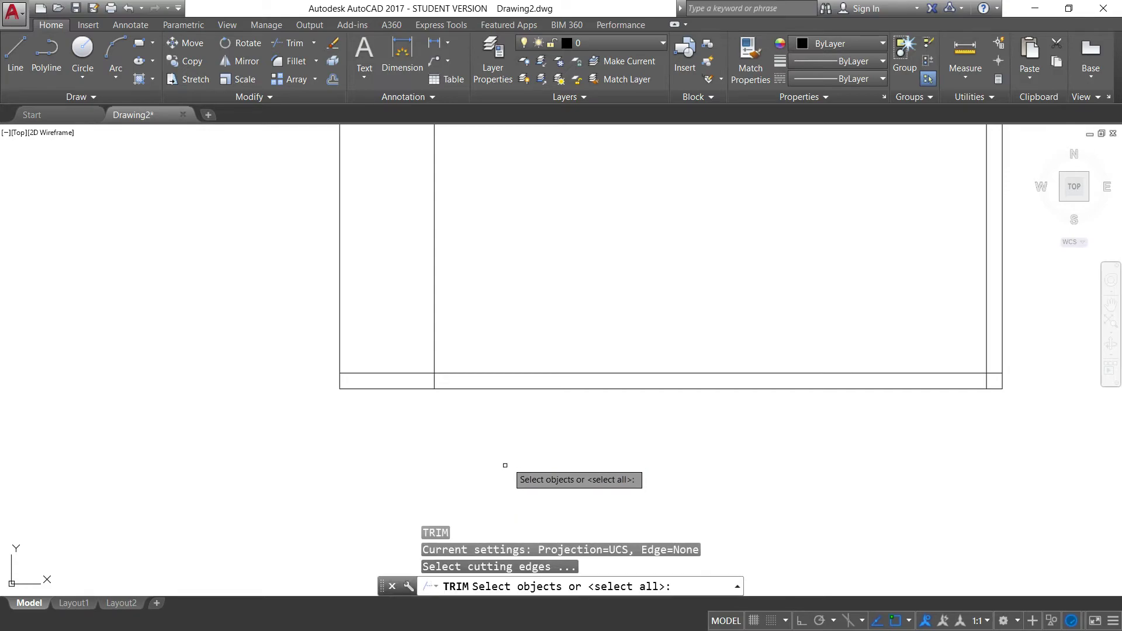
{"action": "left_click", "coordinate": [434, 338]}
{"action": "left_click", "coordinate": [475, 373]}
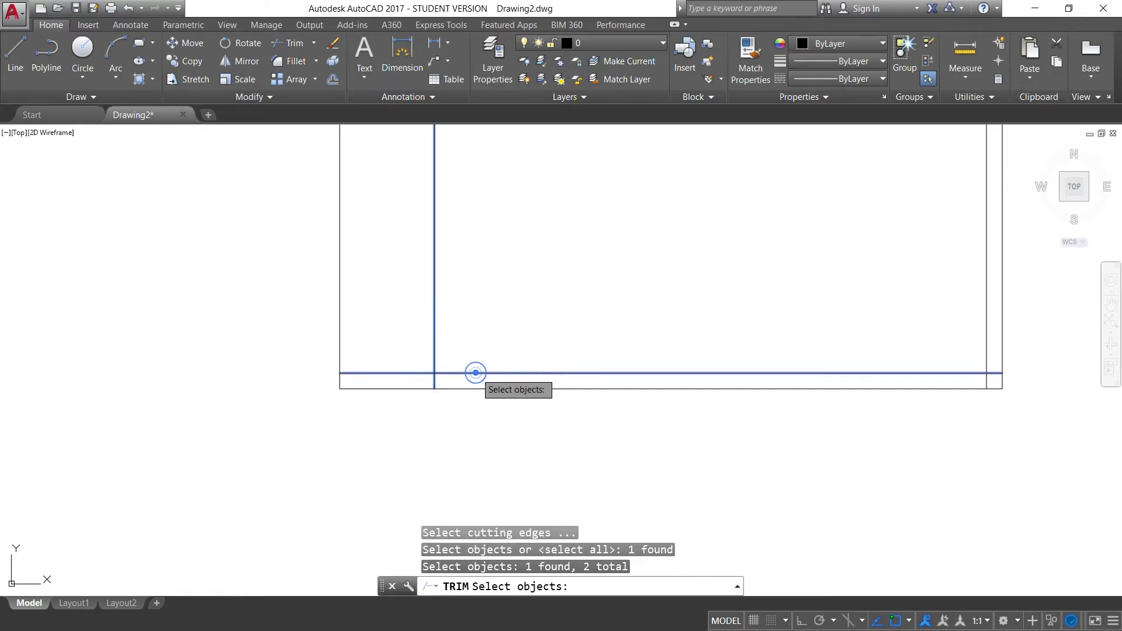
{"action": "left_click", "coordinate": [987, 280]}
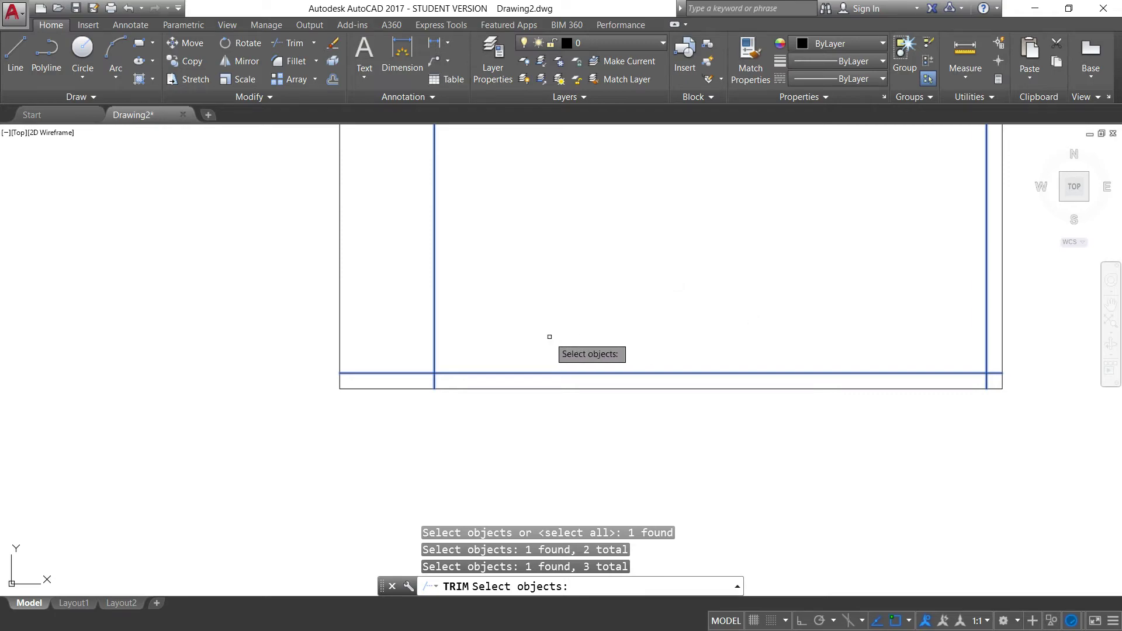
{"action": "key", "text": "Return"}
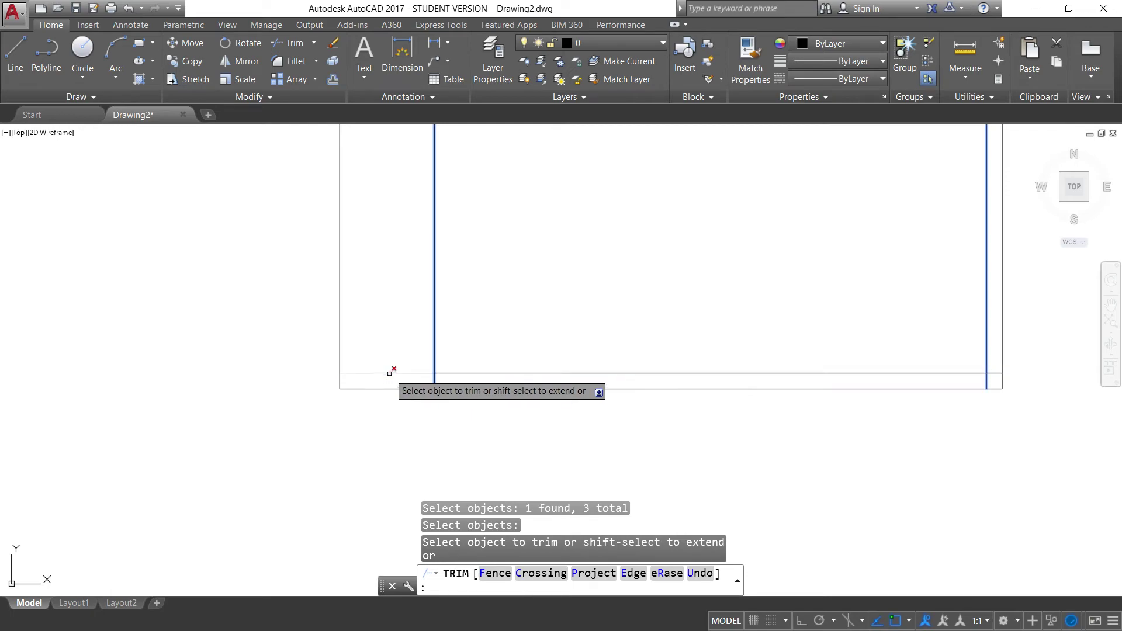
{"action": "left_click", "coordinate": [389, 374]}
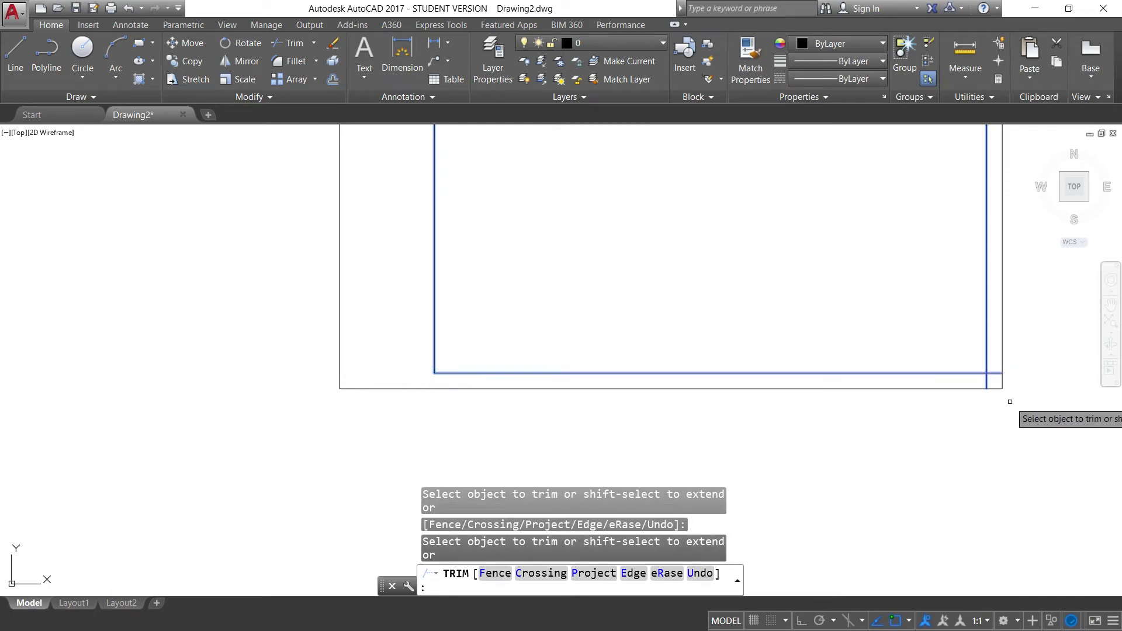
- Trim both margin line overhangs at the sheet's bottom-right corner against the selected cutting edges
{"action": "left_click", "coordinate": [987, 380]}
{"action": "left_click", "coordinate": [994, 373]}
{"action": "key", "text": "Escape"}
- Examine the trimmed margin frame and its corners across the whole sheet
{"action": "scroll", "coordinate": [727, 345], "scroll_direction": "down", "scroll_amount": 3}
{"action": "middle_click_drag", "start_coordinate": [727, 346], "coordinate": [542, 259]}
{"action": "scroll", "coordinate": [601, 320], "scroll_direction": "up", "scroll_amount": 2}
{"action": "scroll", "coordinate": [601, 321], "scroll_direction": "down", "scroll_amount": 2}
{"action": "middle_click_drag", "start_coordinate": [543, 309], "coordinate": [543, 424]}
{"action": "scroll", "coordinate": [506, 383], "scroll_direction": "up", "scroll_amount": 2}
{"action": "scroll", "coordinate": [479, 389], "scroll_direction": "down", "scroll_amount": 2}
{"action": "scroll", "coordinate": [463, 371], "scroll_direction": "up", "scroll_amount": 2}
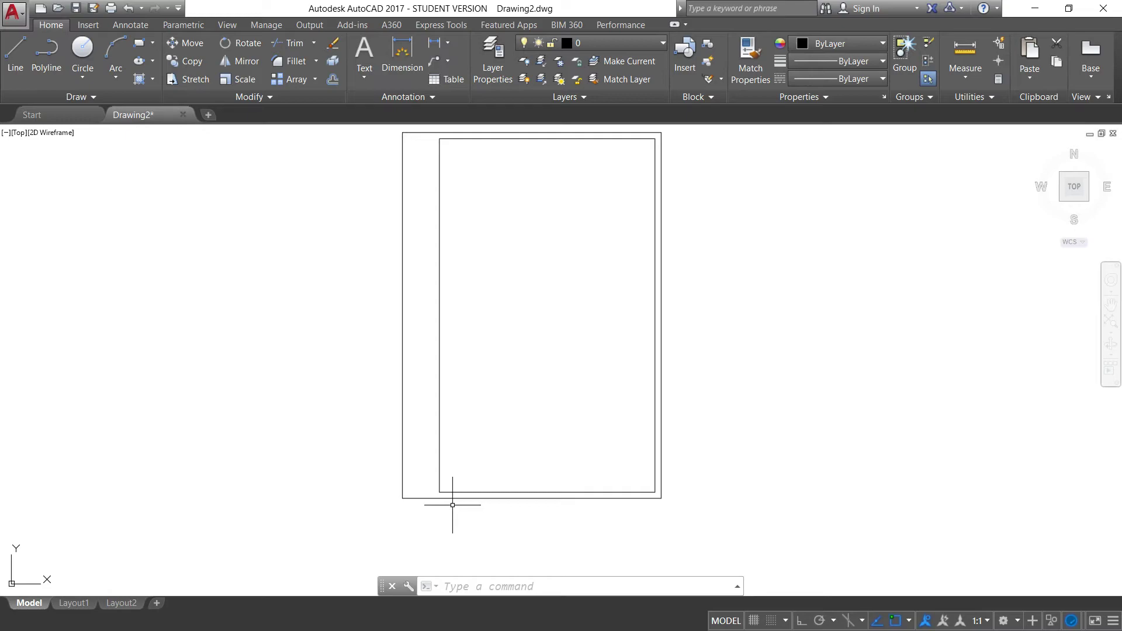
- Offset the bottom margin line upward by 45 for the upper edge of the title block
{"action": "scroll", "coordinate": [453, 504], "scroll_direction": "up", "scroll_amount": 4}
{"action": "scroll", "coordinate": [536, 430], "scroll_direction": "up", "scroll_amount": 2}
{"action": "middle_click_drag", "start_coordinate": [536, 430], "coordinate": [530, 410]}
{"action": "scroll", "coordinate": [498, 406], "scroll_direction": "down", "scroll_amount": 2}
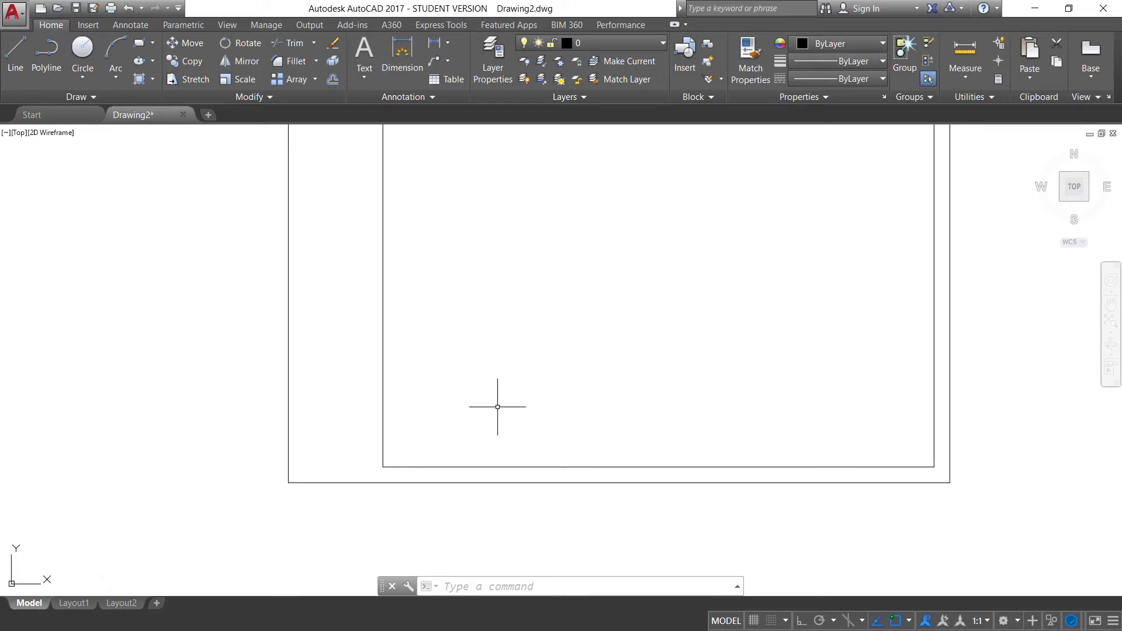
{"action": "type", "text": "OFFSET"}
{"action": "key", "text": "Return"}
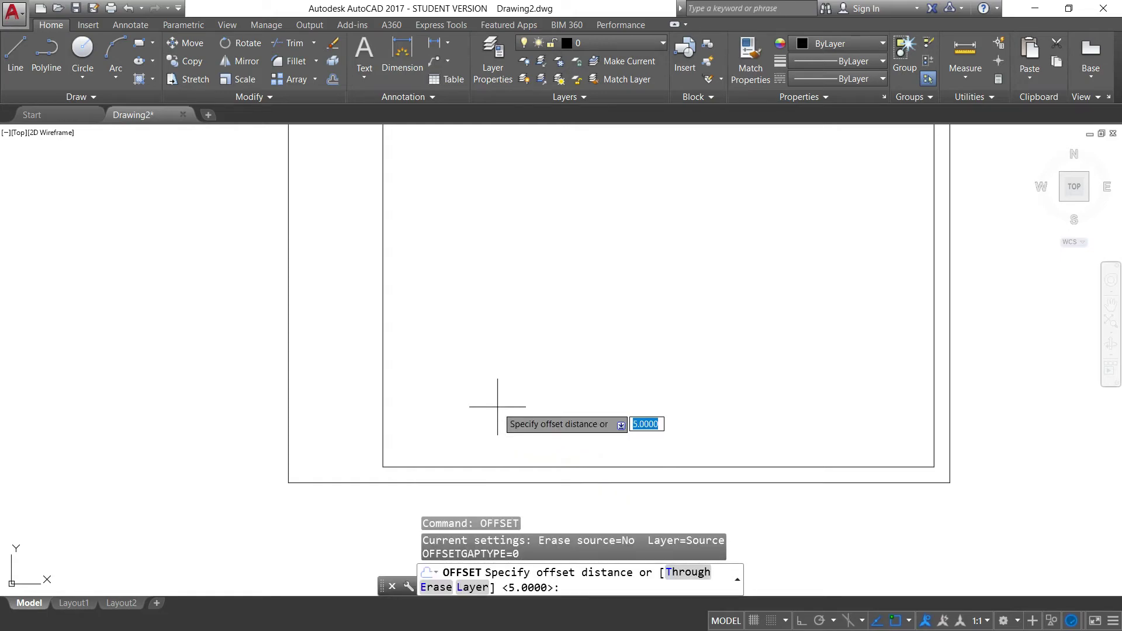
{"action": "type", "text": "45"}
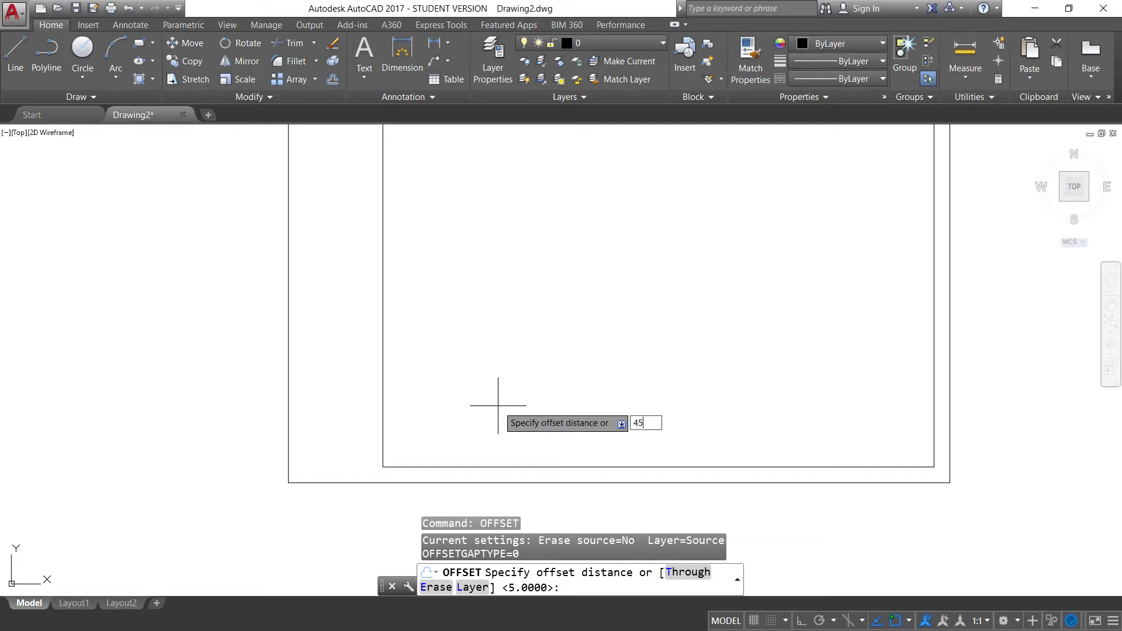
{"action": "key", "text": "Return"}
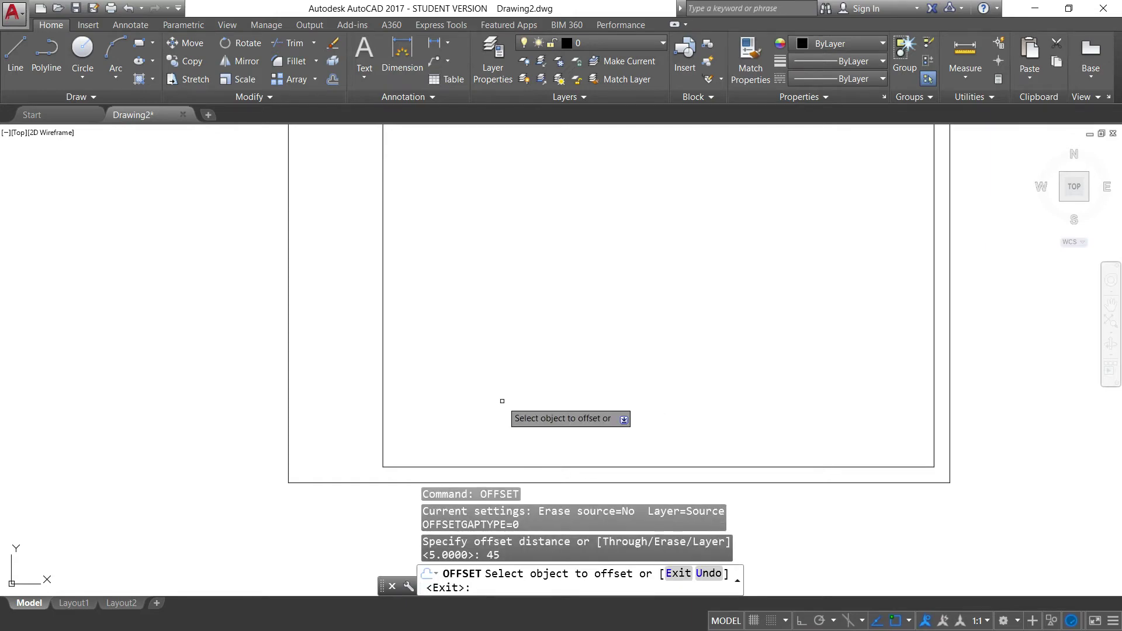
{"action": "left_click", "coordinate": [526, 467]}
{"action": "left_click", "coordinate": [563, 276]}
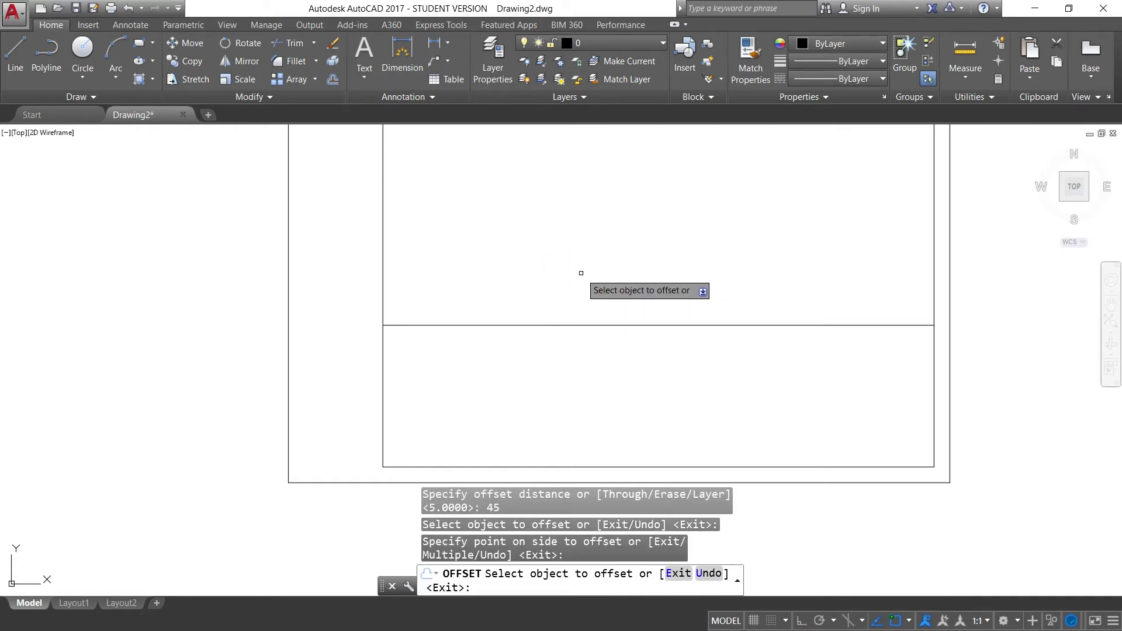
{"action": "key", "text": "Escape"}
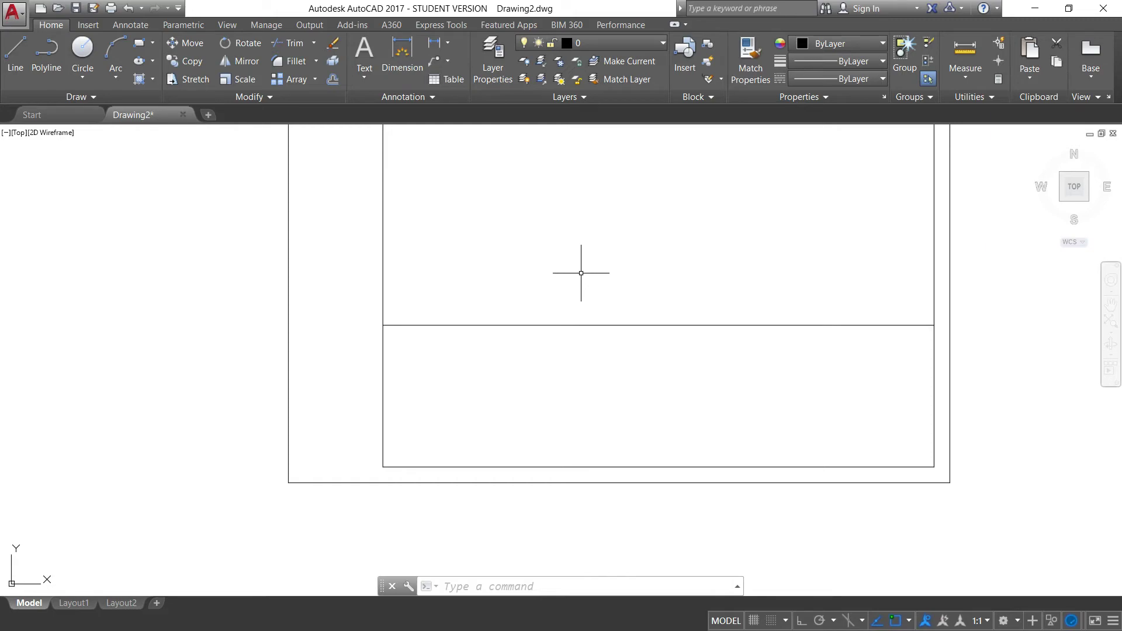
- Offset the left margin line 90 into the frame for the title block's vertical divider
{"action": "type", "text": "offset"}
{"action": "key", "text": "Return"}
{"action": "type", "text": "10"}
{"action": "key", "text": "Return"}
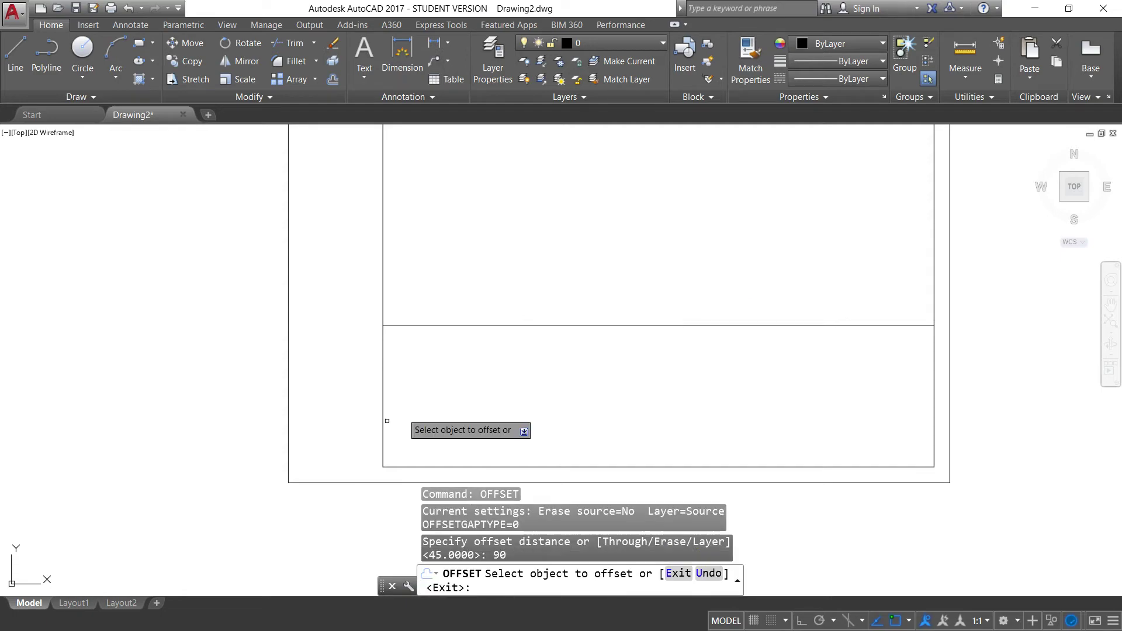
{"action": "left_click", "coordinate": [383, 404]}
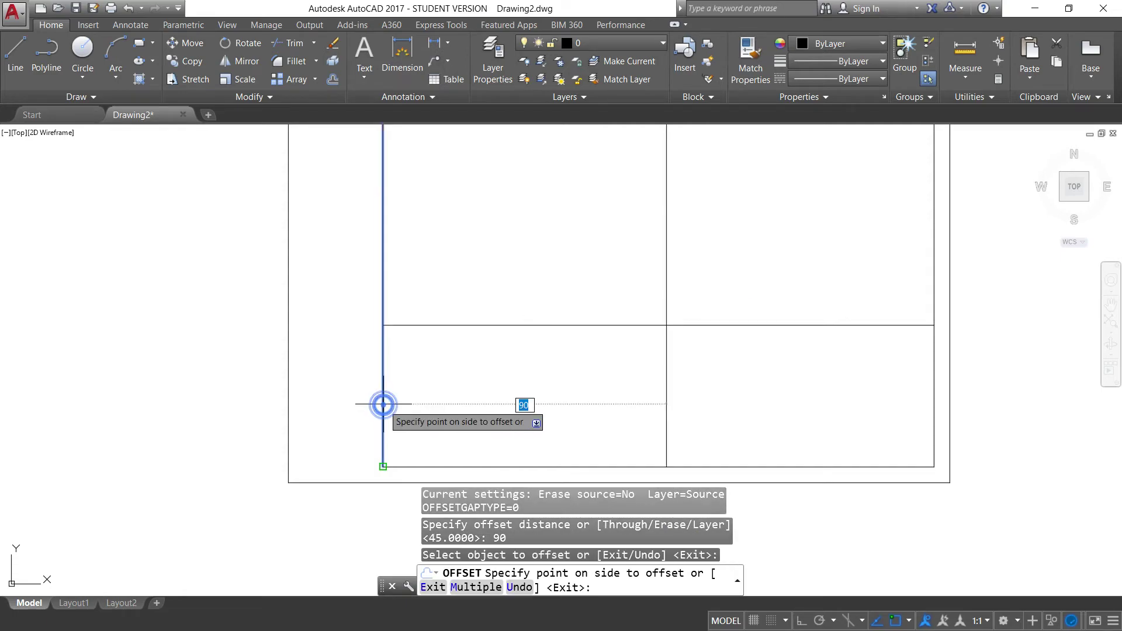
{"action": "left_click", "coordinate": [738, 401]}
{"action": "scroll", "coordinate": [702, 281], "scroll_direction": "down", "scroll_amount": 4}
{"action": "middle_click_drag", "start_coordinate": [696, 261], "coordinate": [681, 253]}
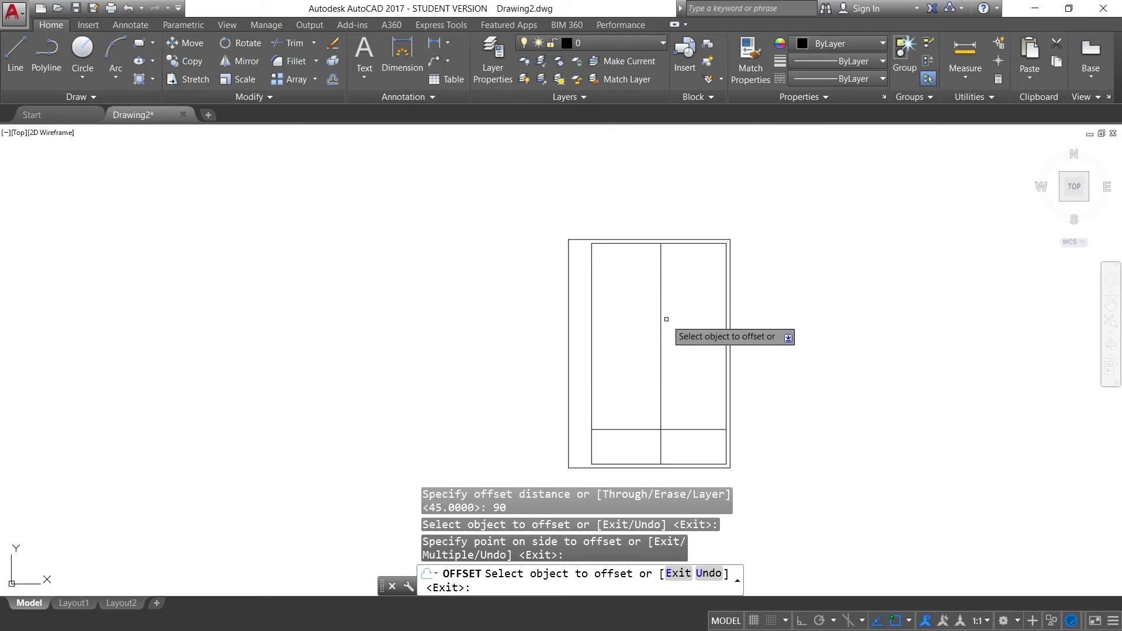
{"action": "scroll", "coordinate": [682, 271], "scroll_direction": "up", "scroll_amount": 4}
{"action": "scroll", "coordinate": [668, 328], "scroll_direction": "up", "scroll_amount": 3}
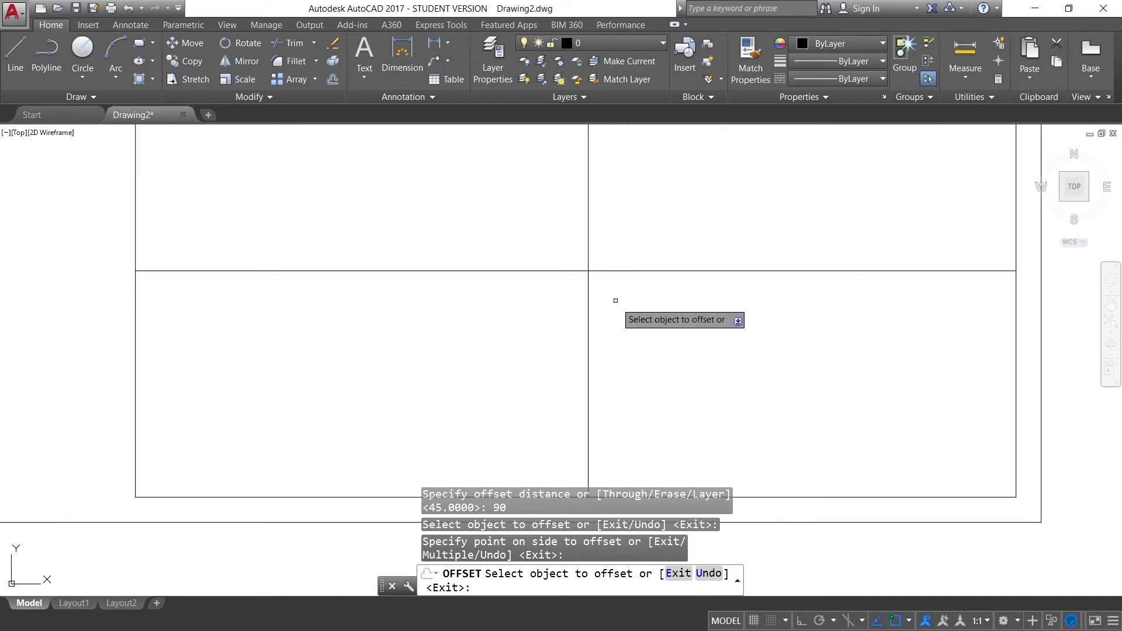
{"action": "key", "text": "Escape"}
- Trim the vertical divider's part above the title block, using the title block's upper edge as the cutting edge
{"action": "type", "text": "tri"}
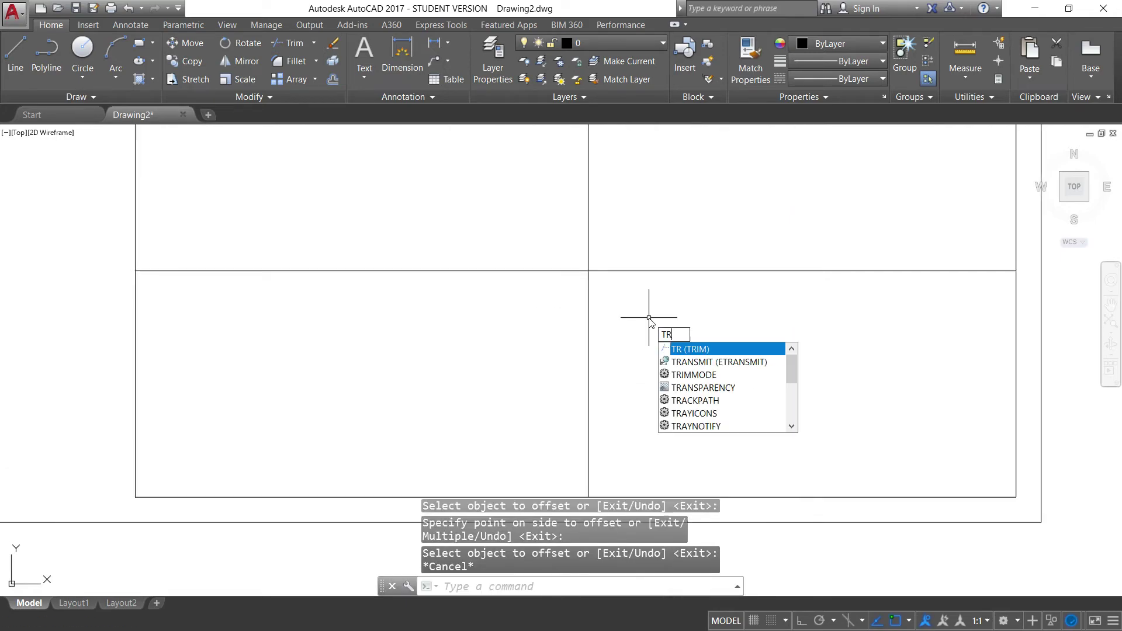
{"action": "key", "text": "Return"}
{"action": "left_click", "coordinate": [646, 271]}
{"action": "key", "text": "Return"}
{"action": "left_click", "coordinate": [587, 224]}
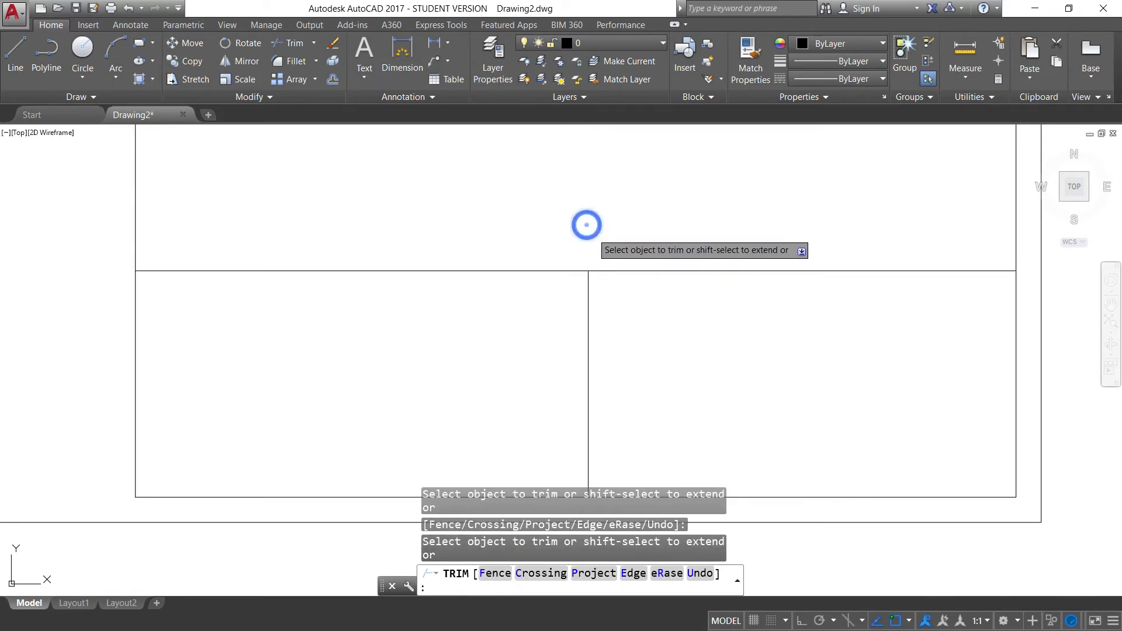
{"action": "key", "text": "Escape"}
- Offset the left margin line 45 into the frame for a second vertical divider in the title block
{"action": "scroll", "coordinate": [586, 223], "scroll_direction": "down", "scroll_amount": 3}
{"action": "middle_click_drag", "start_coordinate": [473, 292], "coordinate": [618, 388]}
{"action": "scroll", "coordinate": [618, 388], "scroll_direction": "up", "scroll_amount": 2}
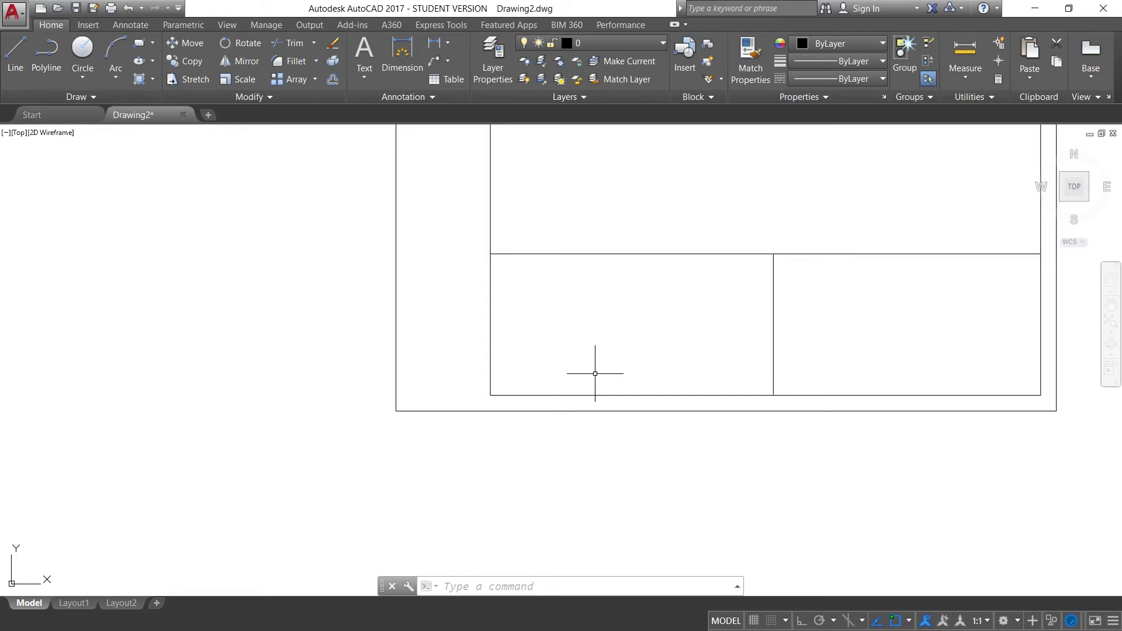
{"action": "type", "text": "OFFSET"}
{"action": "key", "text": "Return"}
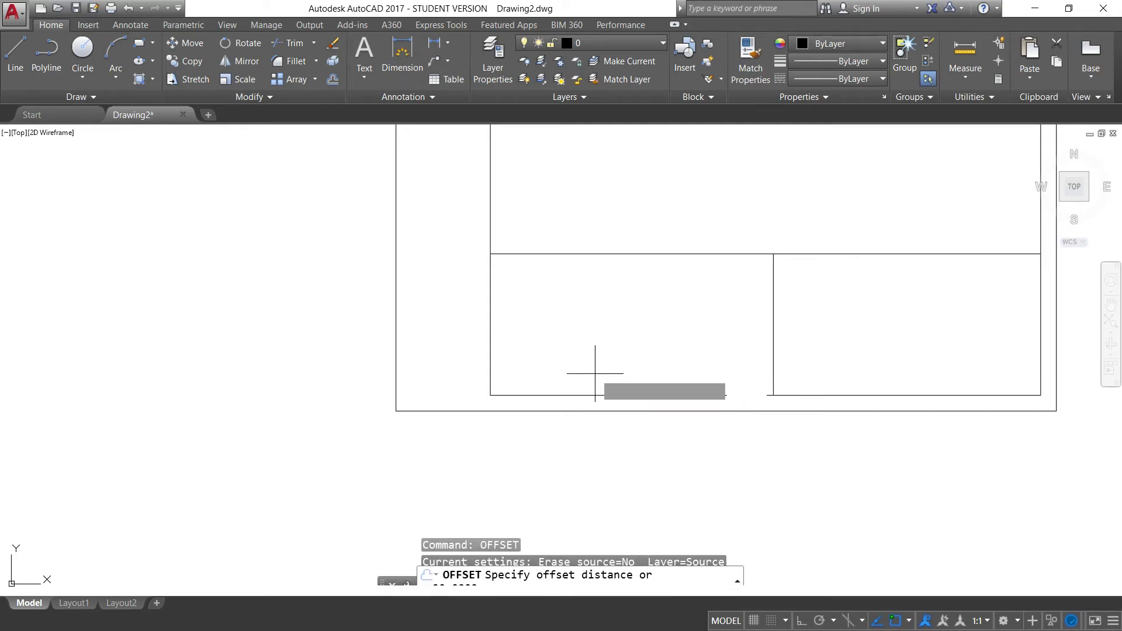
{"action": "type", "text": "45"}
{"action": "key", "text": "Return"}
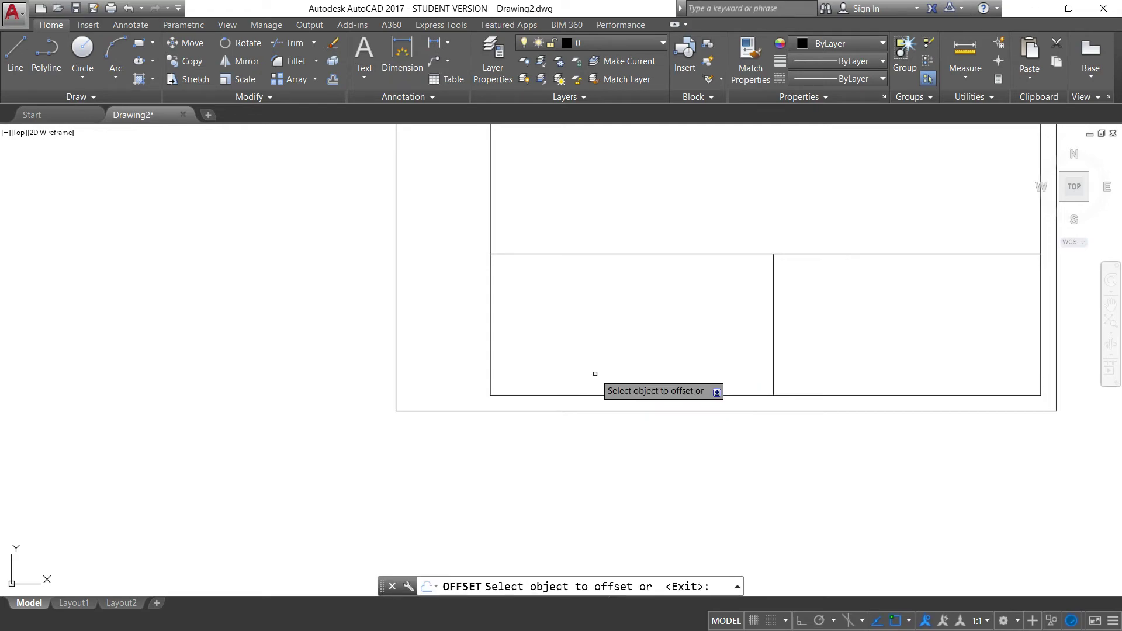
{"action": "left_click", "coordinate": [492, 368]}
{"action": "left_click", "coordinate": [710, 349]}
{"action": "key", "text": "Escape"}
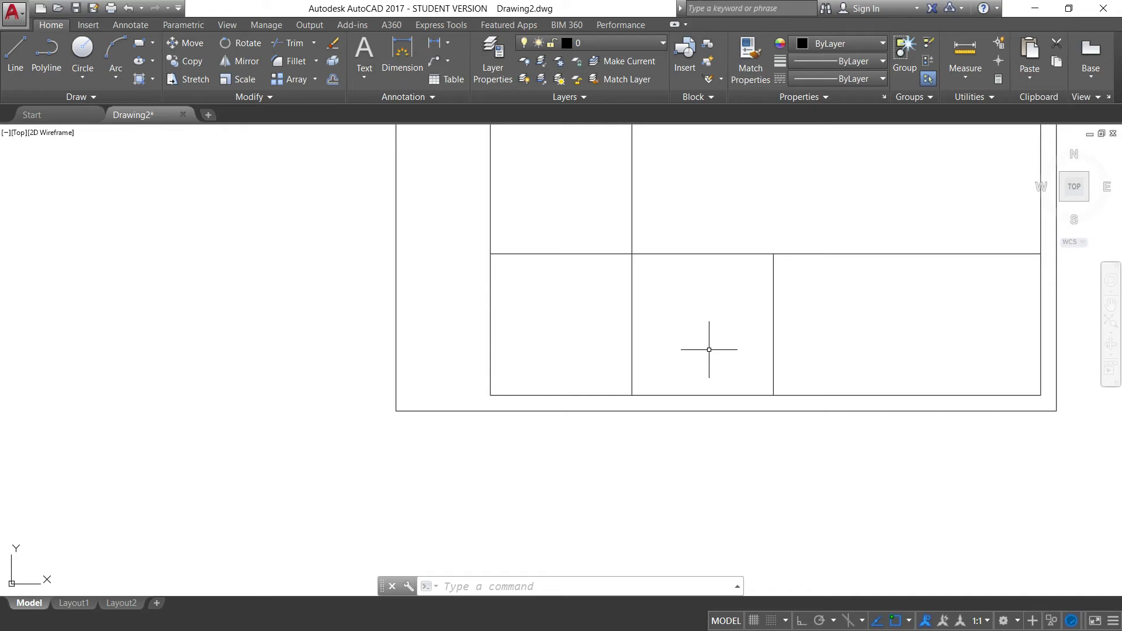
- Offset the bottom margin line upward by 10 for a lower row in the title block
{"action": "type", "text": "off"}
{"action": "key", "text": "Return"}
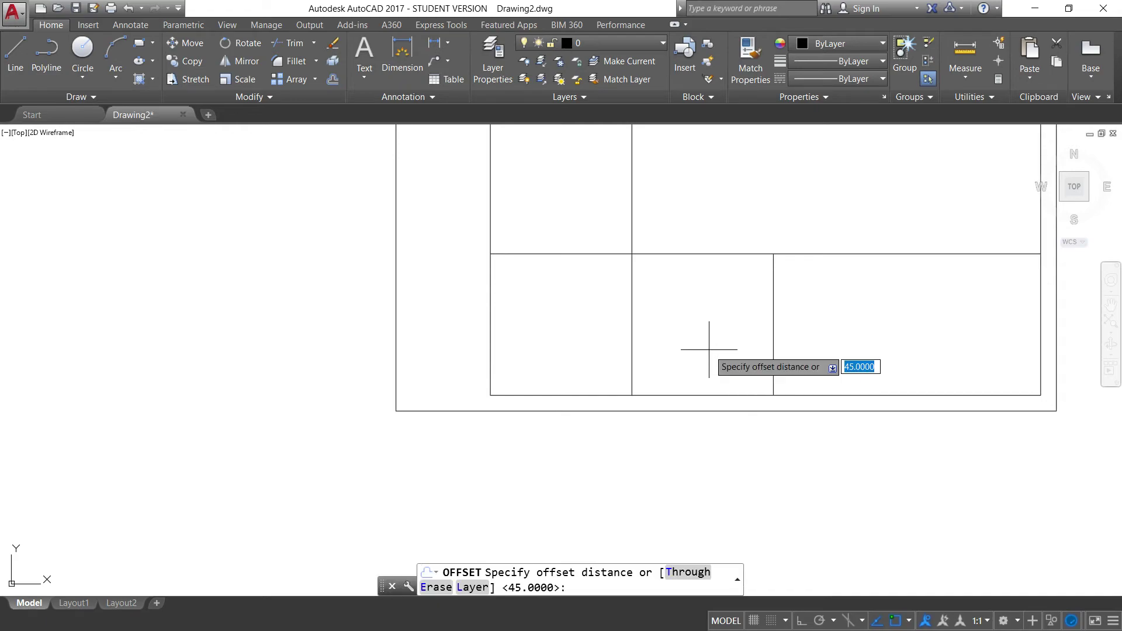
{"action": "type", "text": "10"}
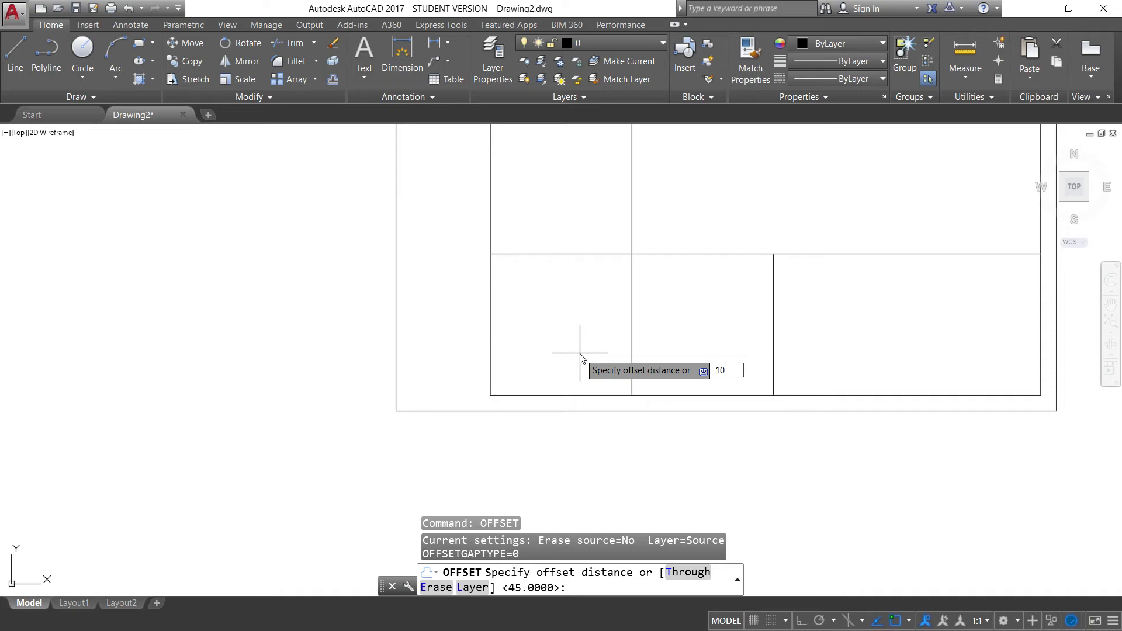
{"action": "key", "text": "Return"}
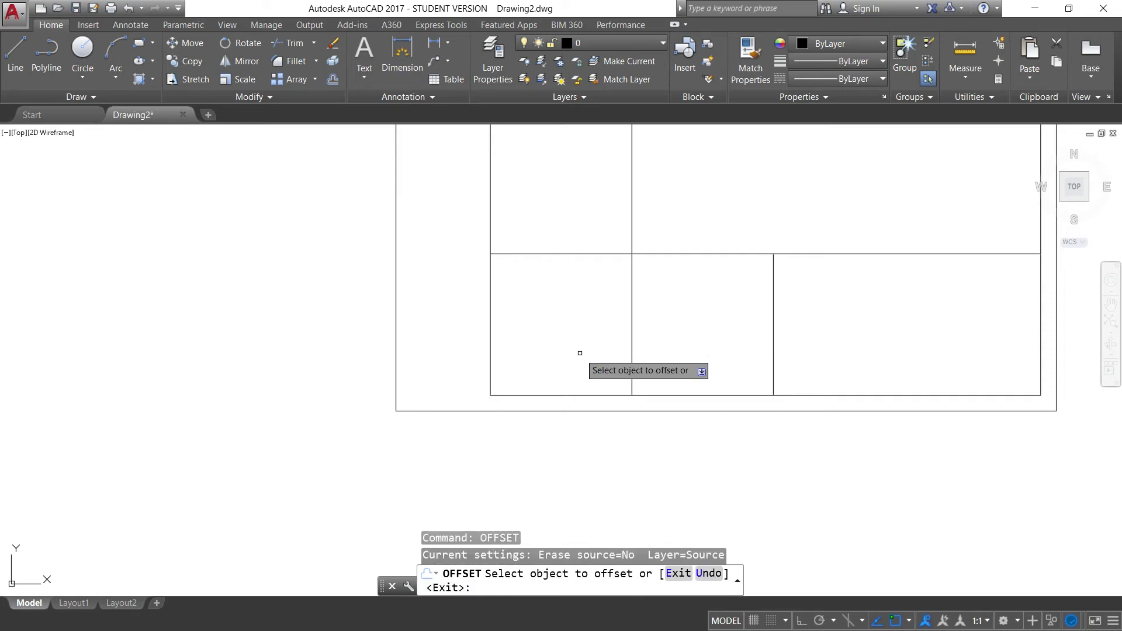
{"action": "left_click", "coordinate": [565, 396]}
{"action": "left_click", "coordinate": [564, 359]}
{"action": "key", "text": "Escape"}
- Trim the new left vertical divider above the title block's lower row, using the row's upper line as the cutting edge
{"action": "type", "text": "tr"}
{"action": "key", "text": "Return"}
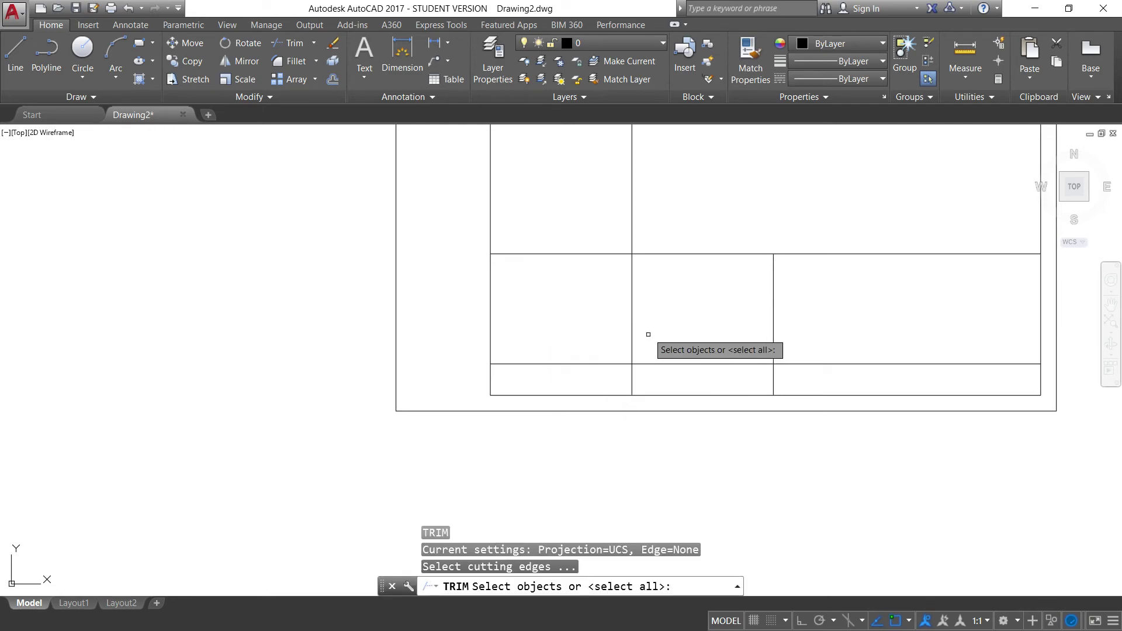
{"action": "left_click", "coordinate": [609, 364]}
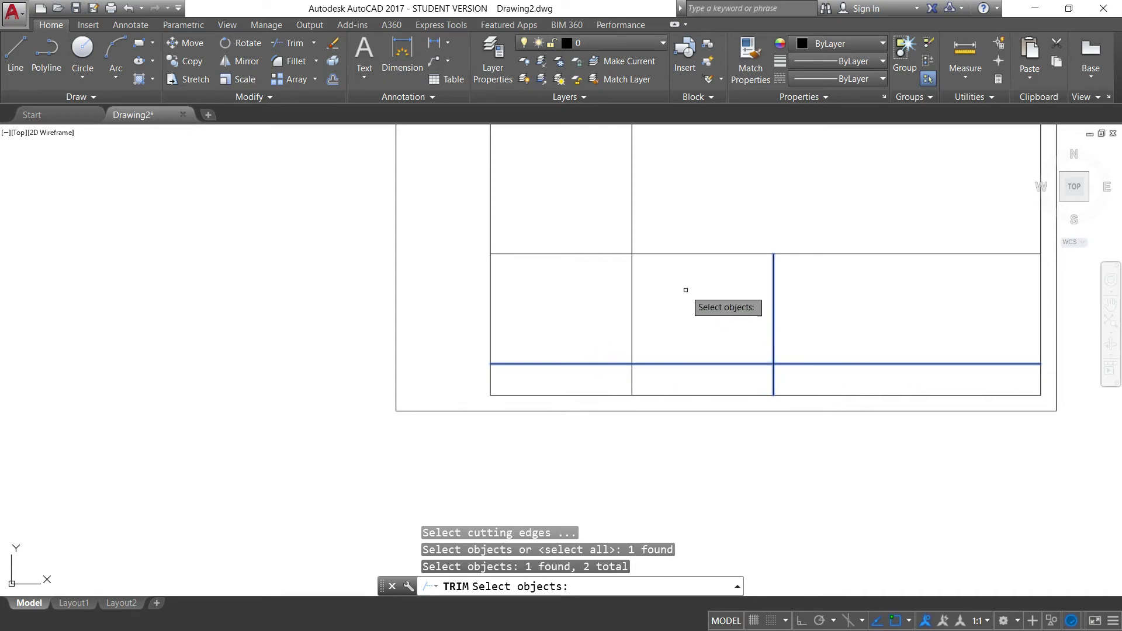
{"action": "key", "text": "Return"}
{"action": "left_click", "coordinate": [633, 342]}
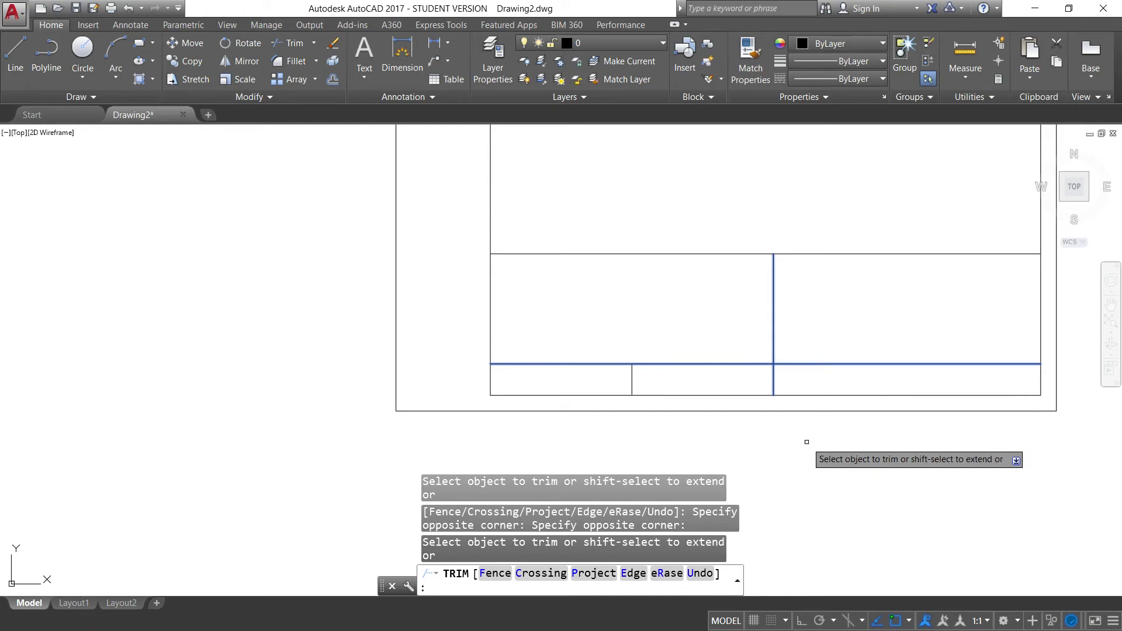
{"action": "key", "text": "Escape"}
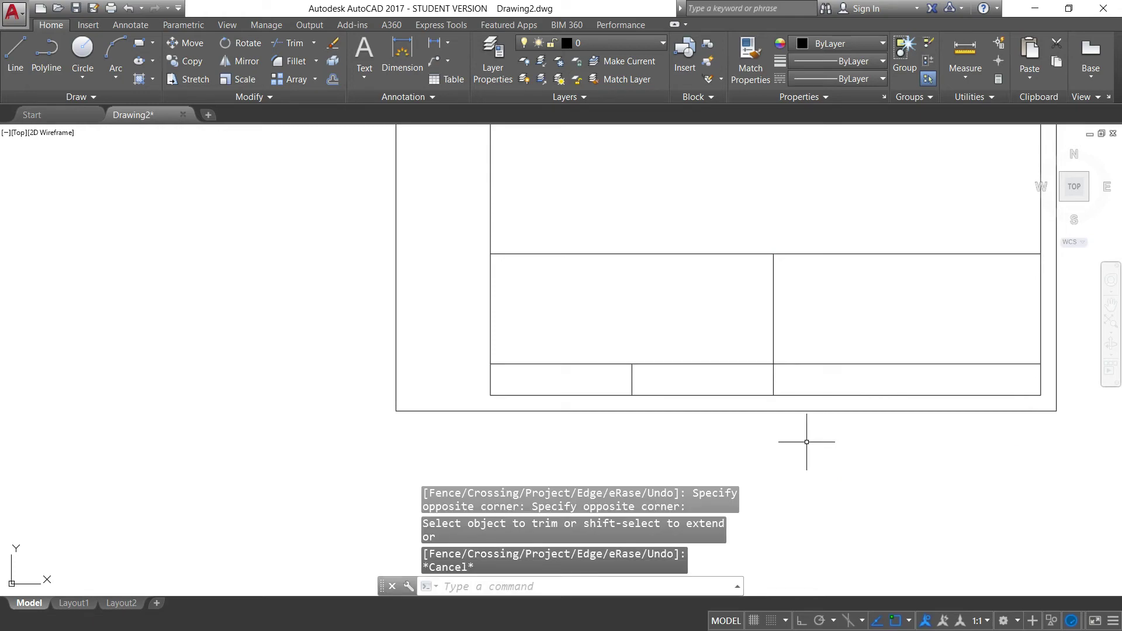
{"action": "scroll", "coordinate": [807, 442], "scroll_direction": "up", "scroll_amount": 2}
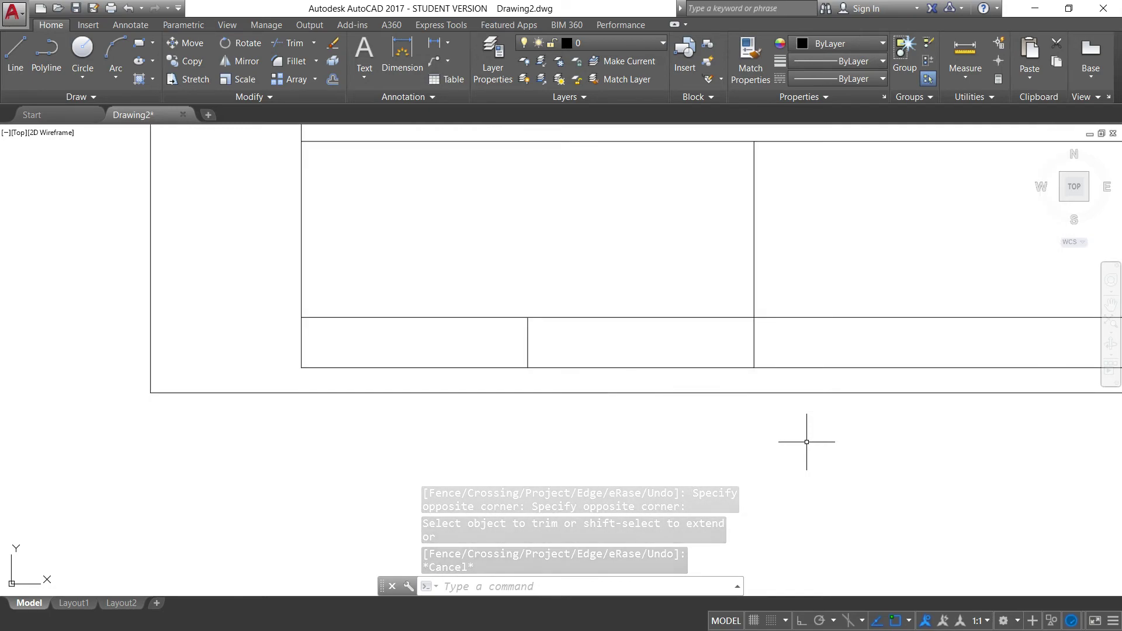
{"action": "scroll", "coordinate": [809, 342], "scroll_direction": "down", "scroll_amount": 2}
{"action": "left_click", "coordinate": [819, 325]}
{"action": "left_click", "coordinate": [821, 326]}
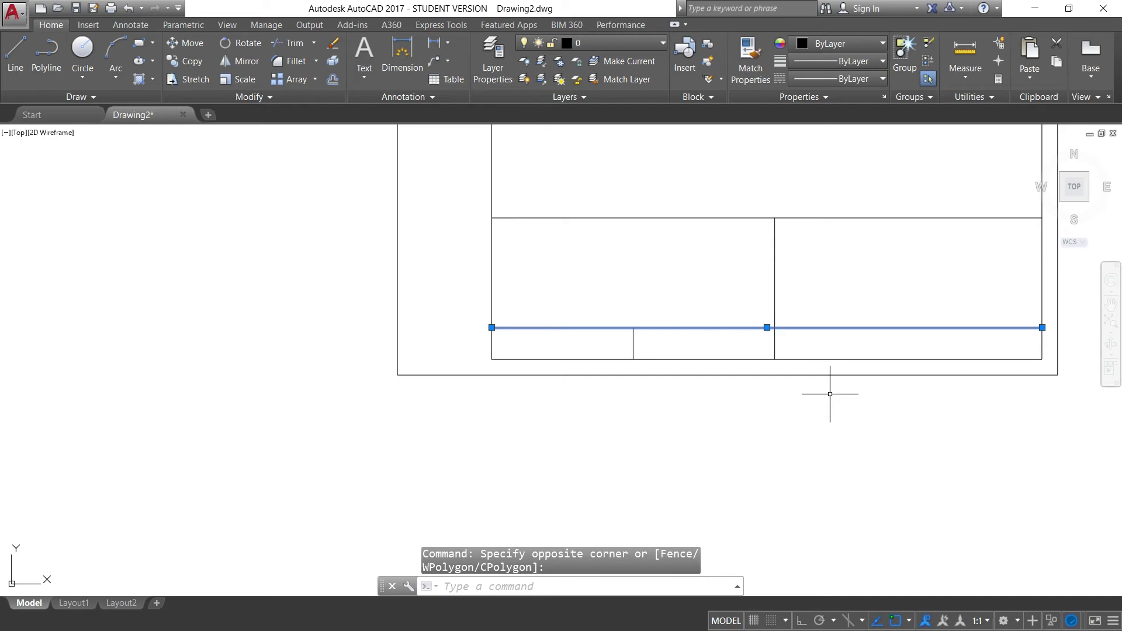
{"action": "key", "text": "Escape"}
{"action": "mouse_move", "coordinate": [767, 429]}
{"action": "middle_mouse_down"}
{"action": "mouse_move", "coordinate": [705, 462]}
{"action": "mouse_move", "coordinate": [751, 440]}
{"action": "mouse_move", "coordinate": [771, 413]}
{"action": "middle_mouse_up"}
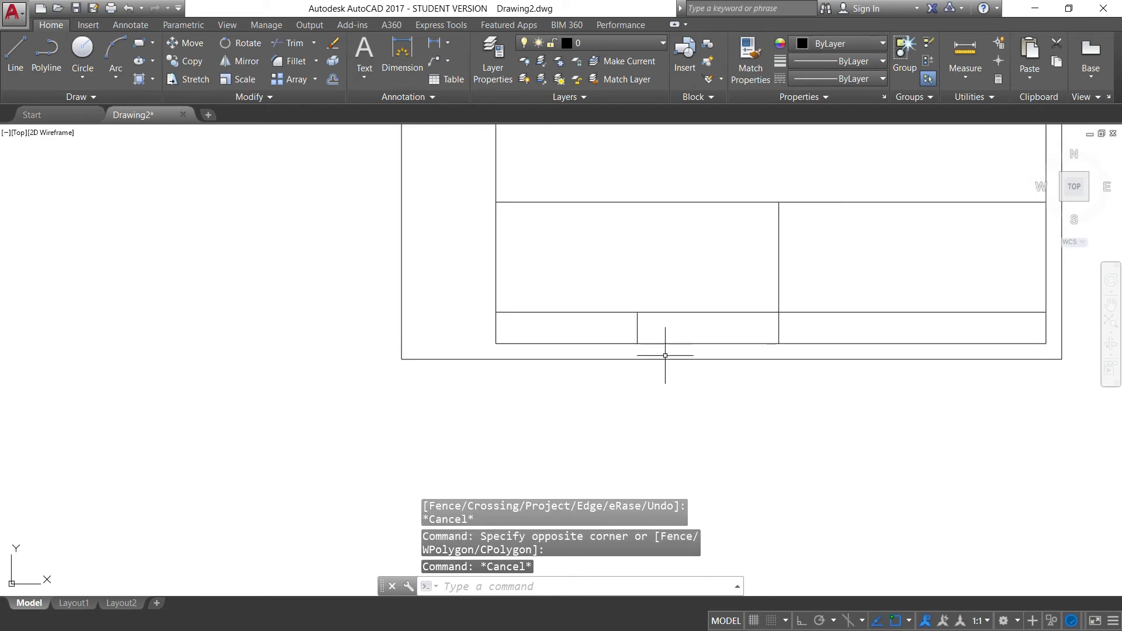
- Add the multiline text "Esc: S/N" in the lower-left title block cell, spanning the cell from its upper-left to lower-right corner
{"action": "scroll", "coordinate": [623, 274], "scroll_direction": "down", "scroll_amount": 2}
{"action": "scroll", "coordinate": [579, 304], "scroll_direction": "up", "scroll_amount": 6}
{"action": "scroll", "coordinate": [580, 305], "scroll_direction": "down", "scroll_amount": 2}
{"action": "scroll", "coordinate": [524, 380], "scroll_direction": "down", "scroll_amount": 3}
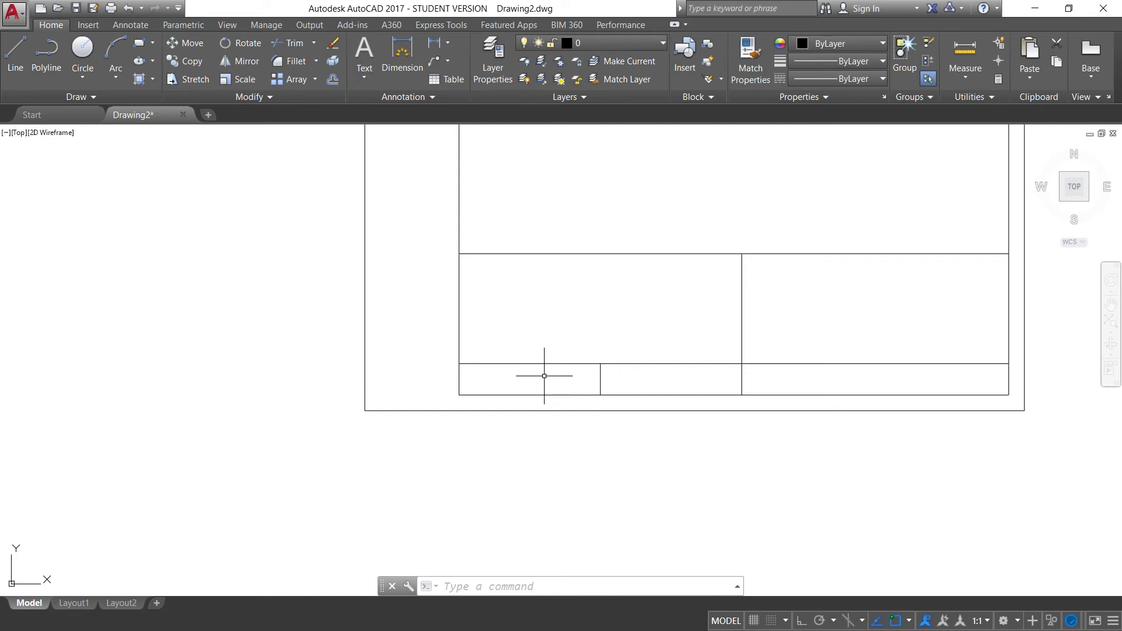
{"action": "scroll", "coordinate": [534, 383], "scroll_direction": "up", "scroll_amount": 4}
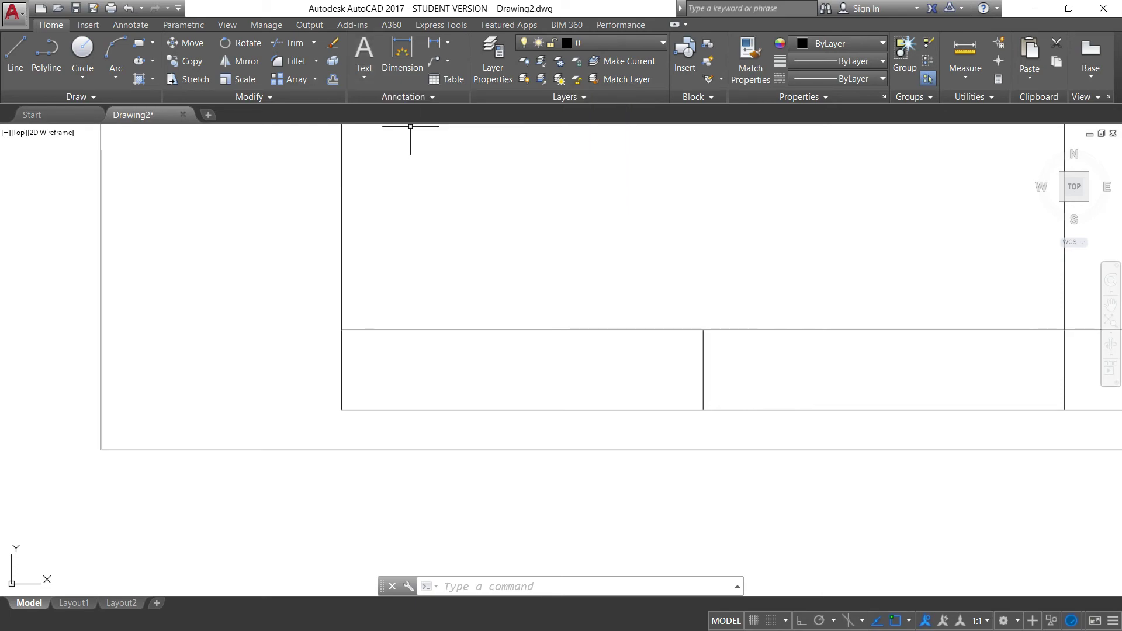
{"action": "left_click", "coordinate": [366, 57]}
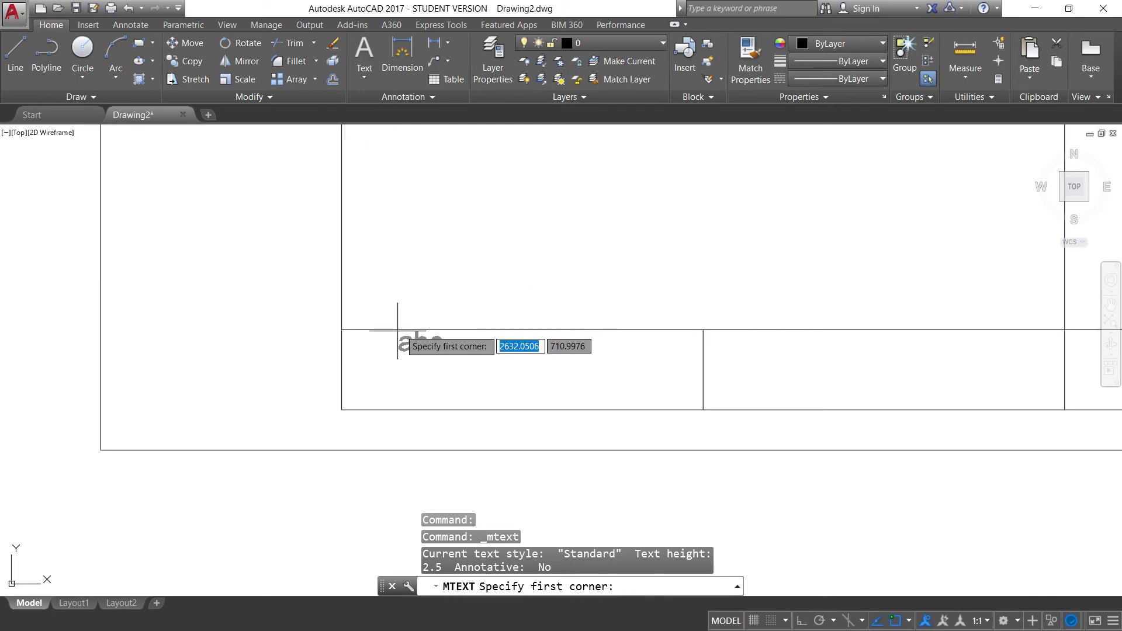
{"action": "left_click", "coordinate": [340, 328]}
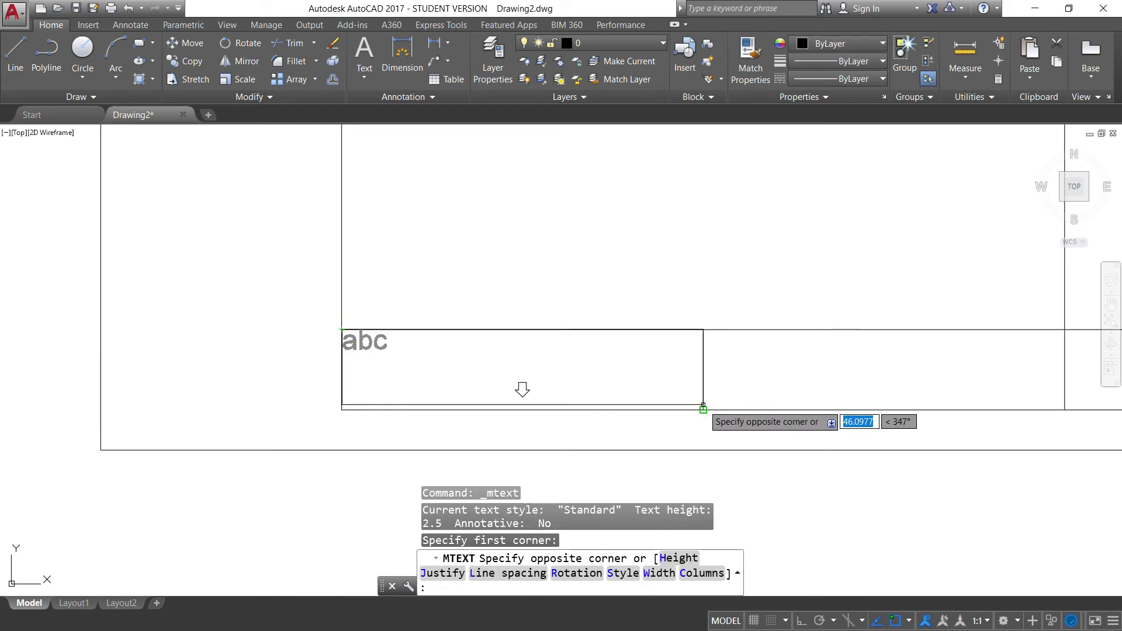
{"action": "left_click", "coordinate": [703, 408]}
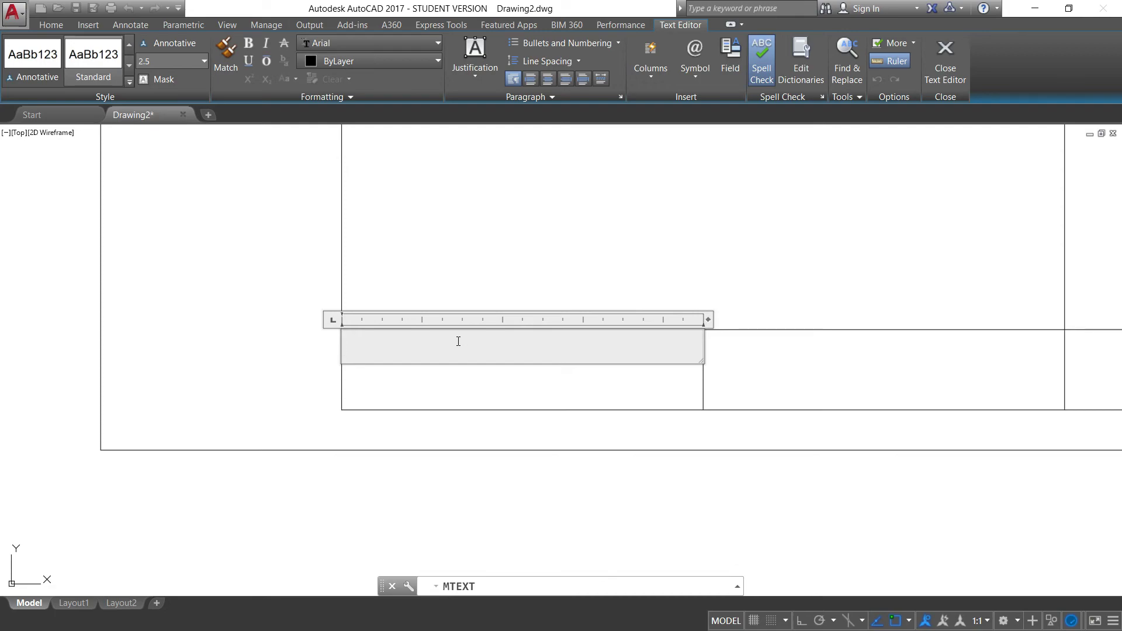
{"action": "type", "text": "Esc: S"}
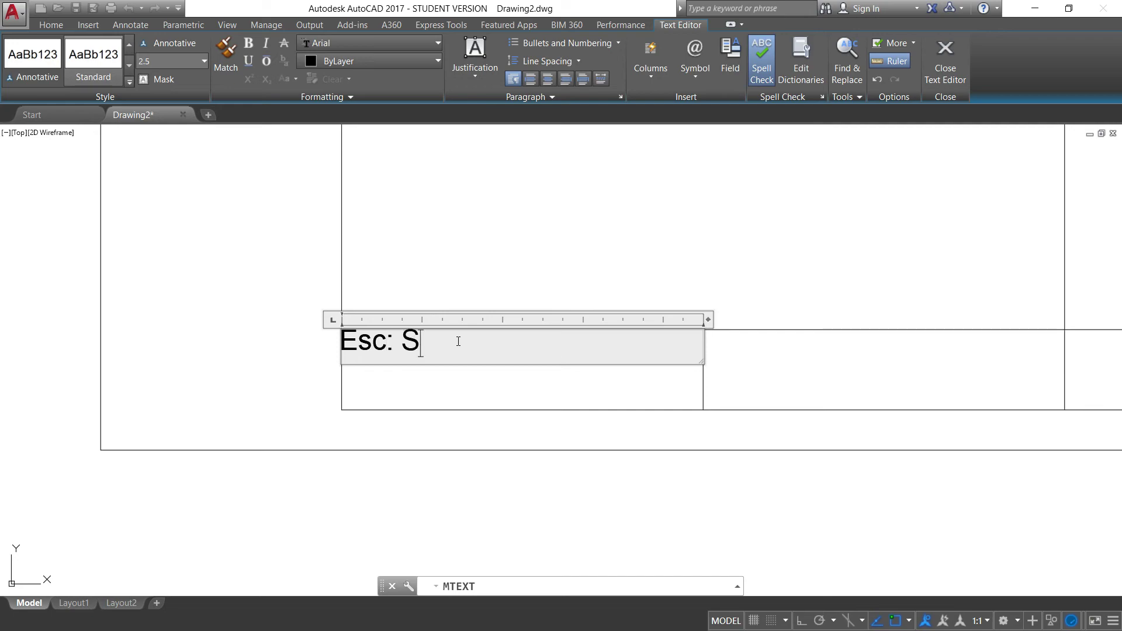
{"action": "type", "text": "/N"}
{"action": "left_click", "coordinate": [536, 228]}
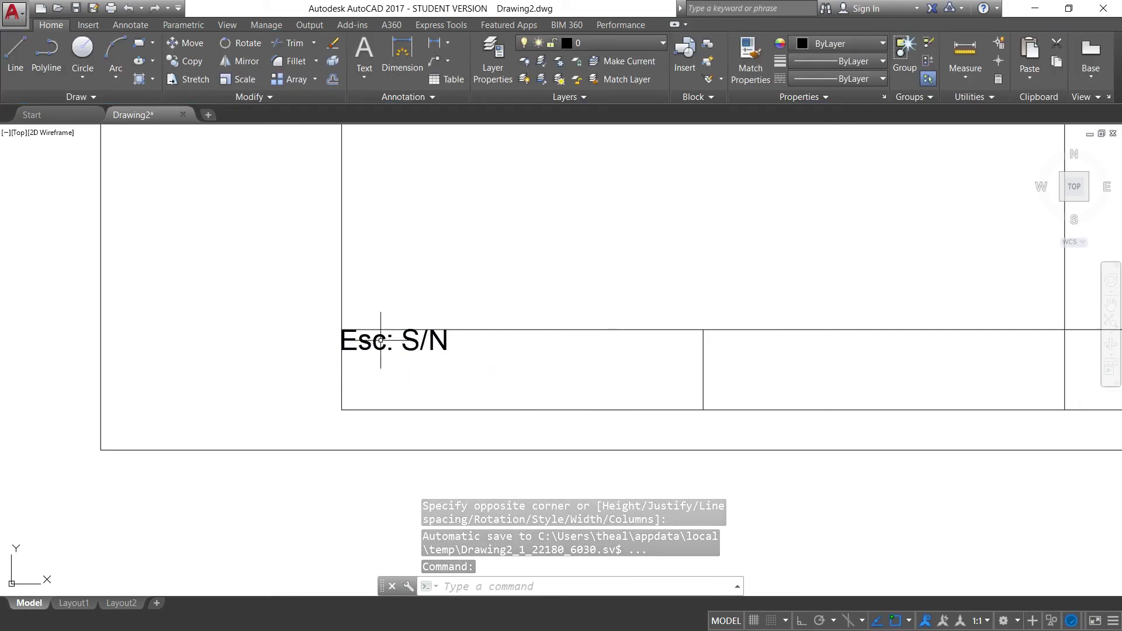
- Move the "Esc: S/N" text straight down by about 2.6 from the cell's upper edge
{"action": "left_click", "coordinate": [343, 327]}
{"action": "key", "text": "Escape"}
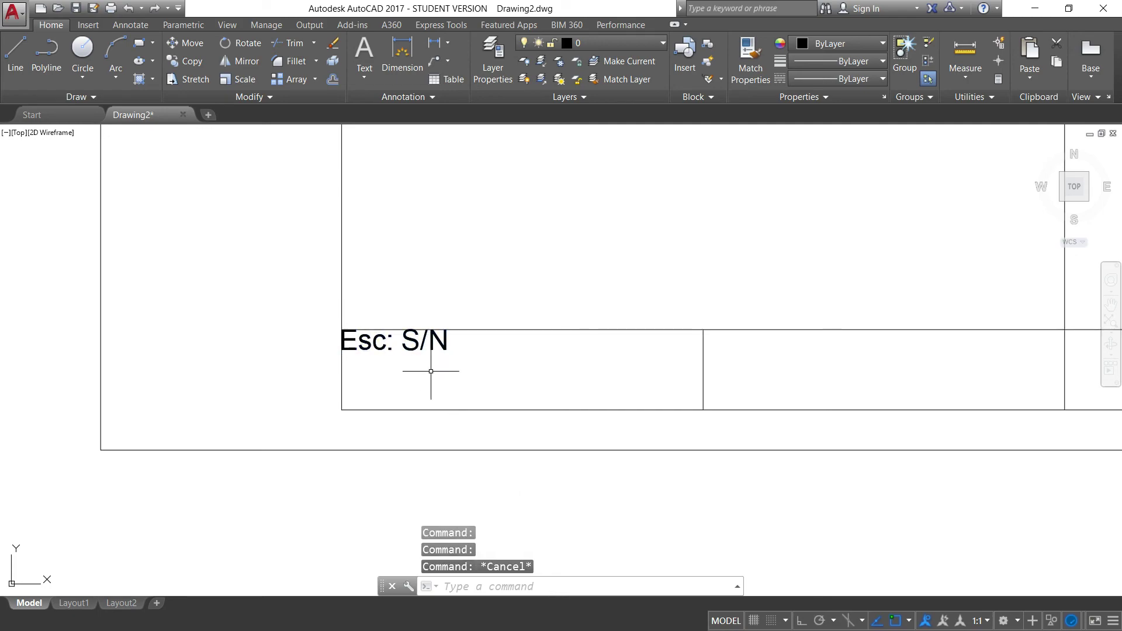
{"action": "left_click", "coordinate": [378, 338]}
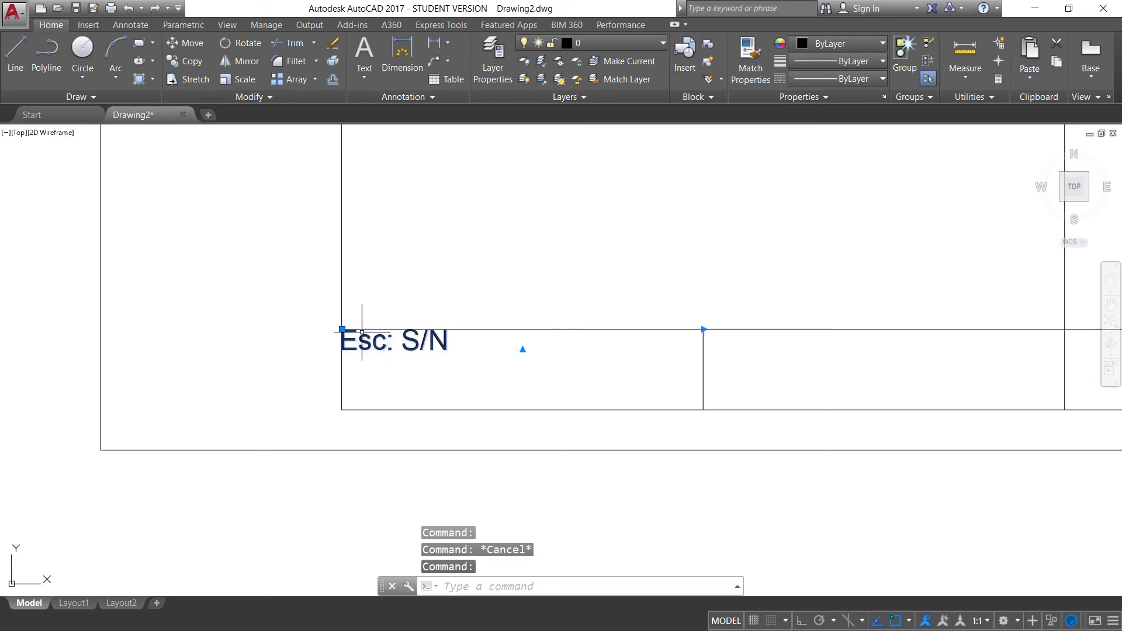
{"action": "left_click", "coordinate": [346, 329]}
{"action": "left_click", "coordinate": [343, 329]}
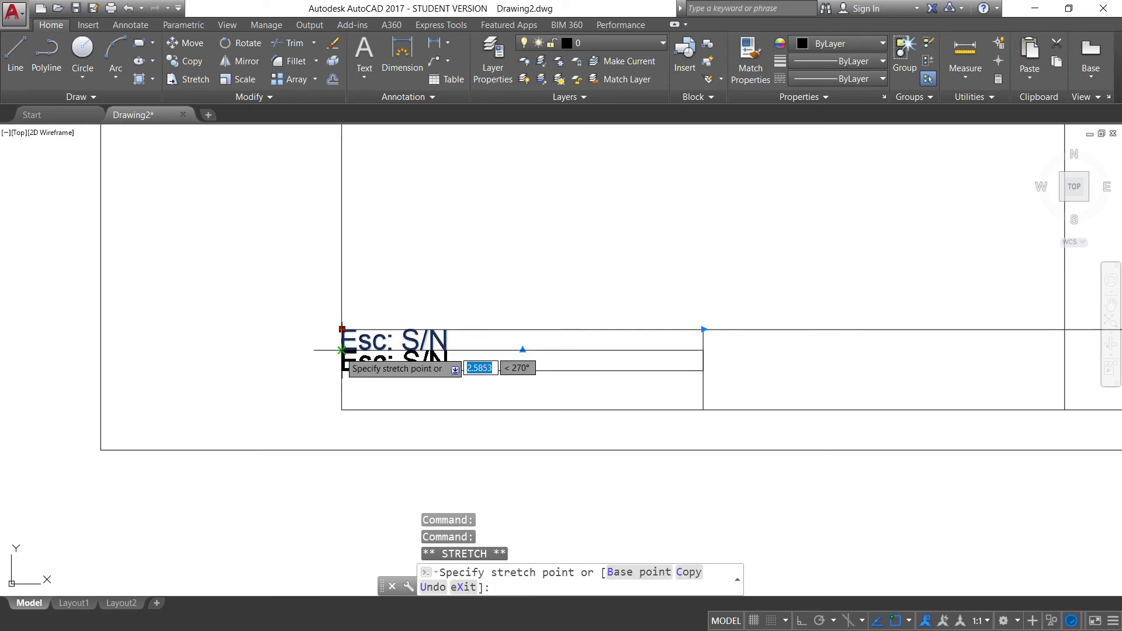
{"action": "key", "text": "Escape"}
{"action": "key", "text": "Escape"}
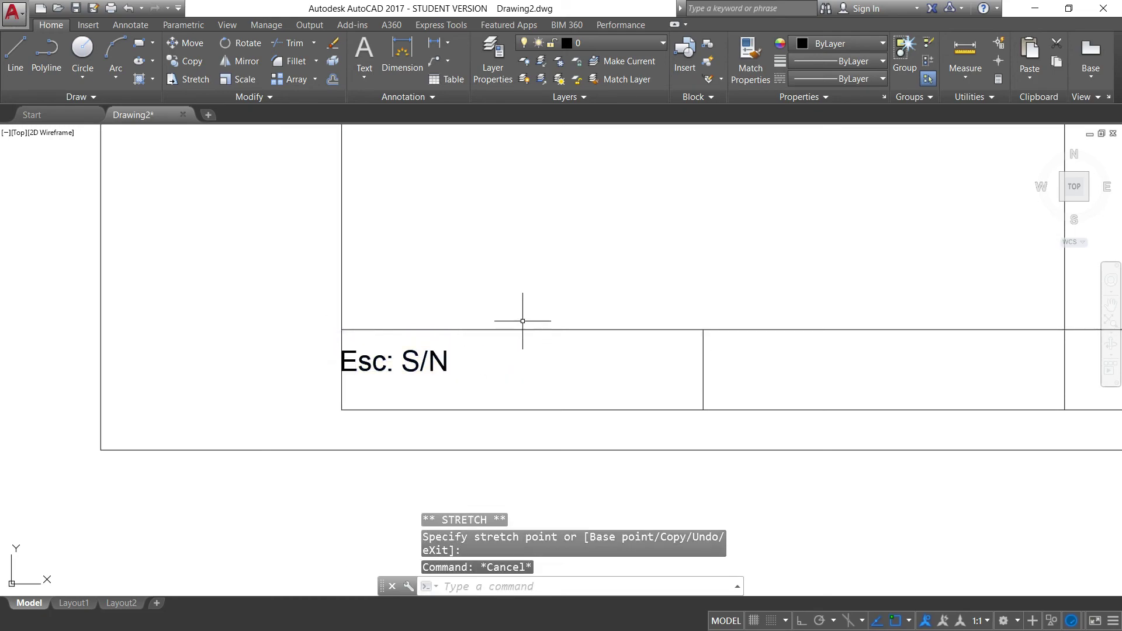
{"action": "left_click", "coordinate": [375, 363]}
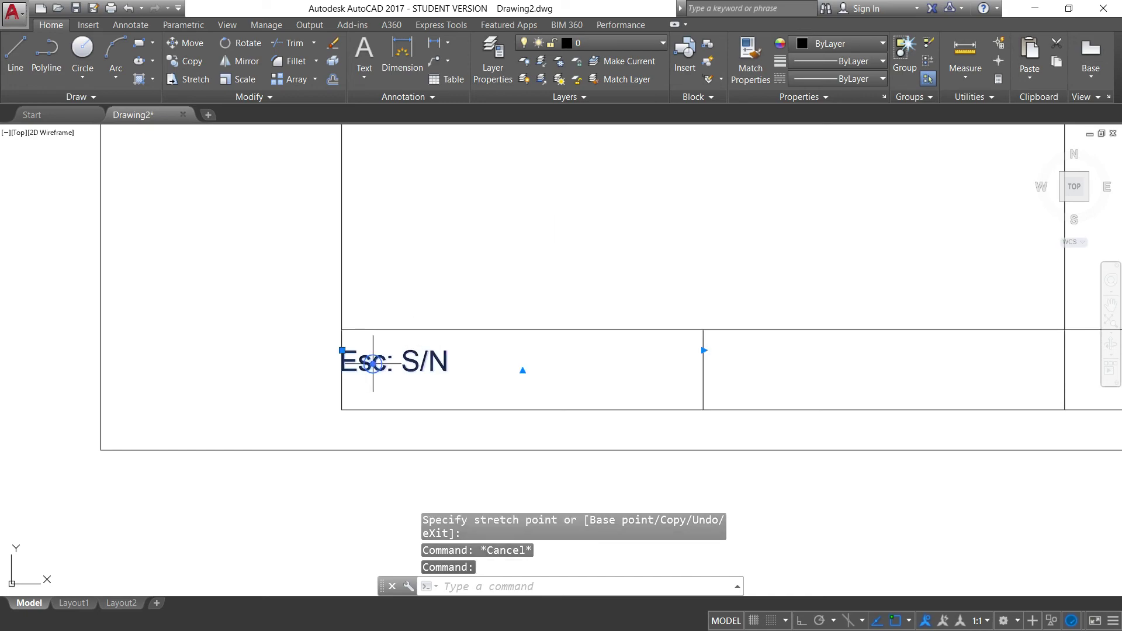
{"action": "left_click", "coordinate": [342, 351]}
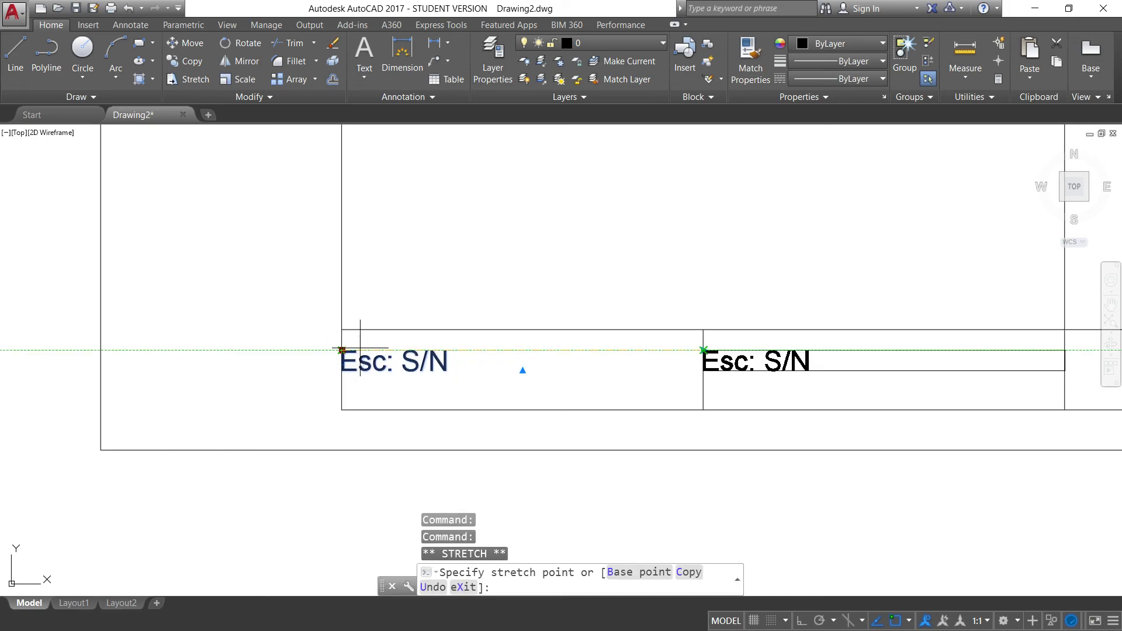
{"action": "left_click", "coordinate": [364, 349]}
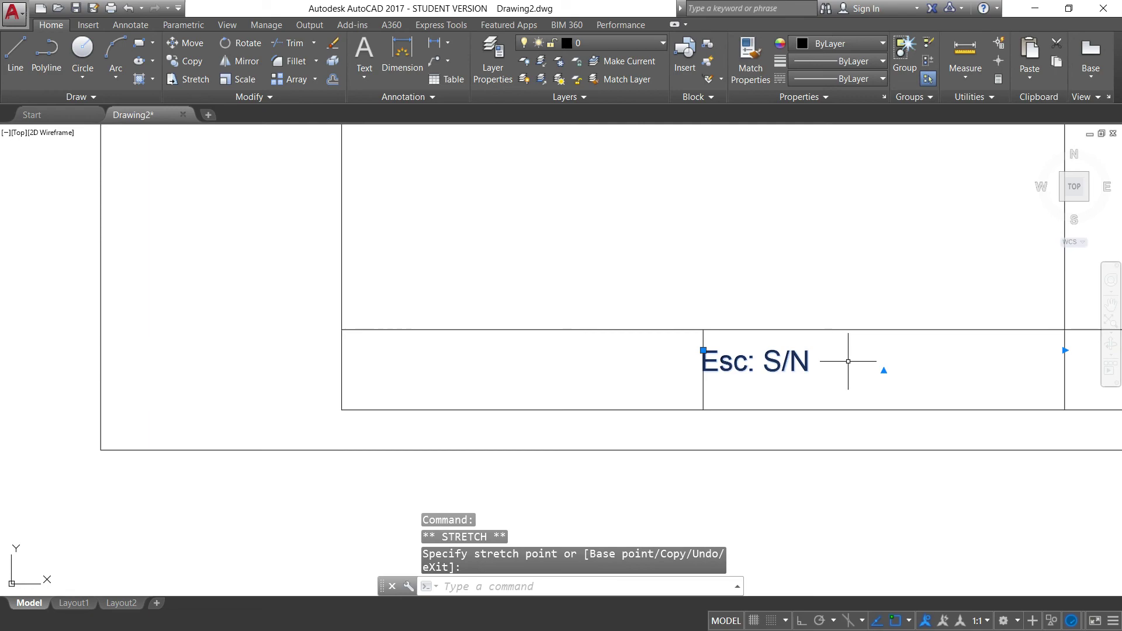
{"action": "key", "text": "ctrl+z"}
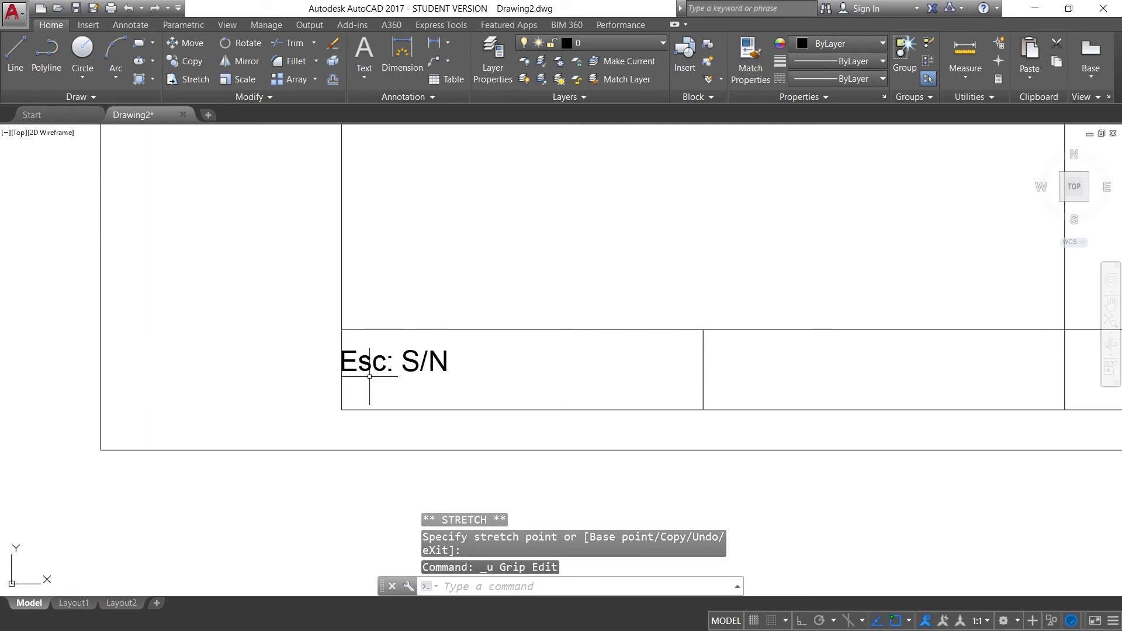
- Move the "Esc: S/N" text horizontally about 3.7 into the cell, away from the left margin line
{"action": "scroll", "coordinate": [369, 377], "scroll_direction": "up", "scroll_amount": 5}
{"action": "scroll", "coordinate": [369, 351], "scroll_direction": "down", "scroll_amount": 2}
{"action": "left_click", "coordinate": [339, 306]}
{"action": "left_click", "coordinate": [325, 305]}
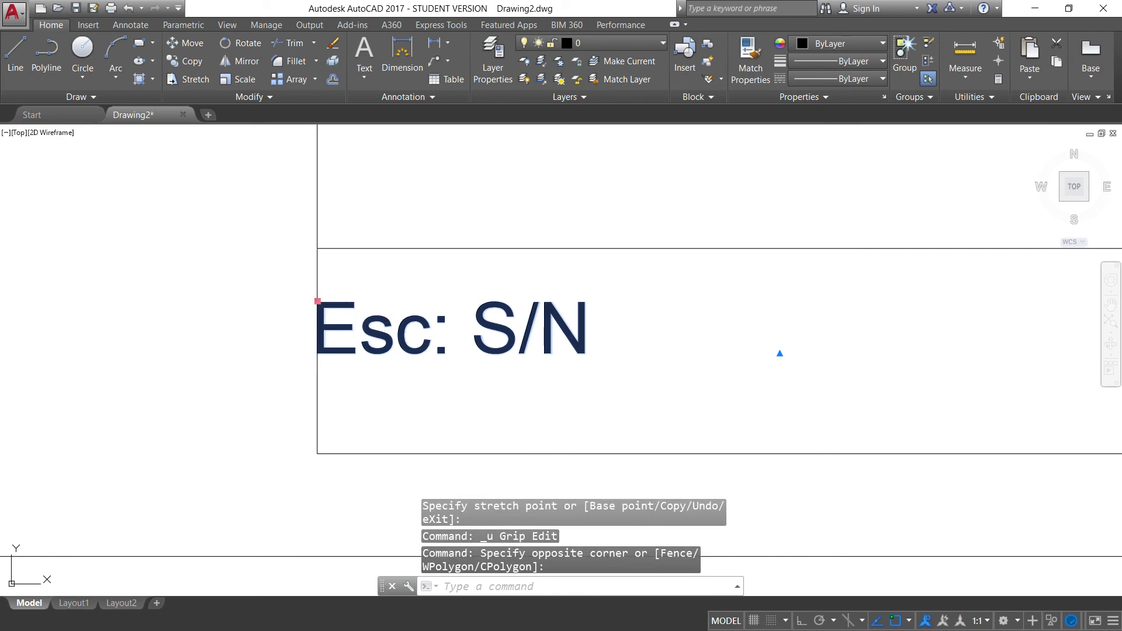
{"action": "left_click", "coordinate": [319, 302]}
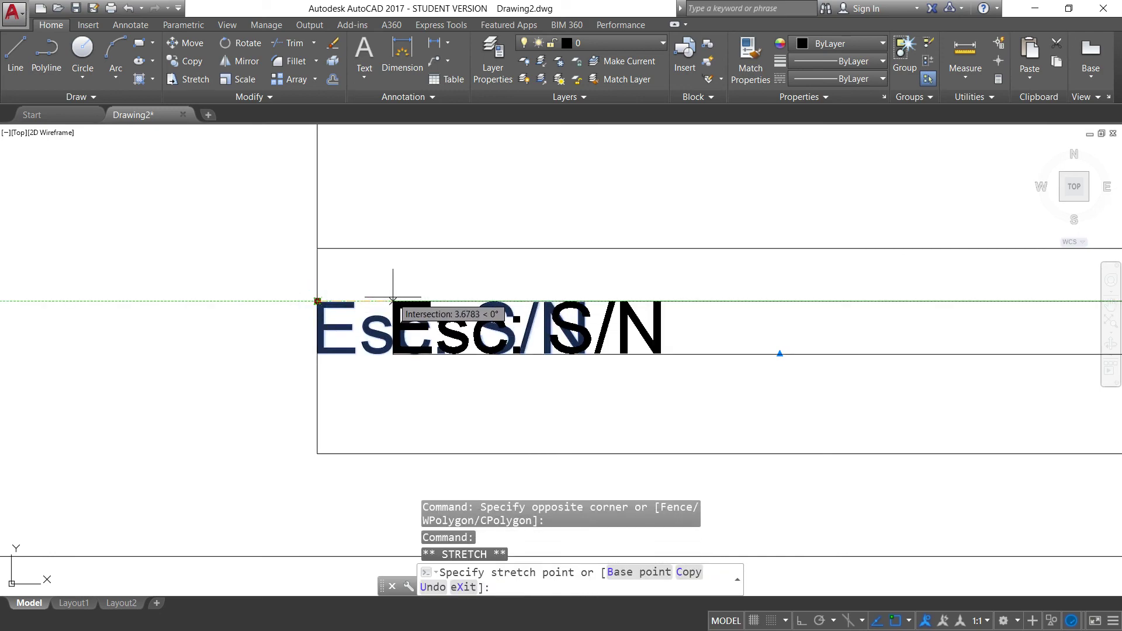
{"action": "key", "text": "Escape"}
{"action": "key", "text": "Escape"}
{"action": "scroll", "coordinate": [444, 383], "scroll_direction": "down", "scroll_amount": 5}
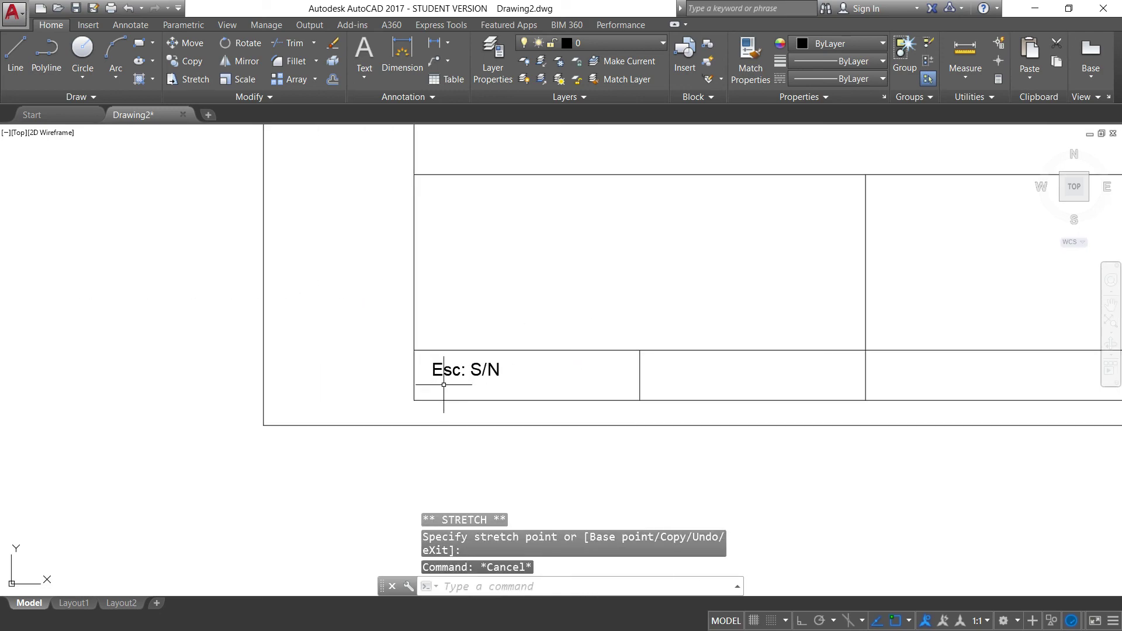
- Open the "Esc: S/N" text for editing and set the height of its whole content to 5
{"action": "left_click", "coordinate": [437, 365]}
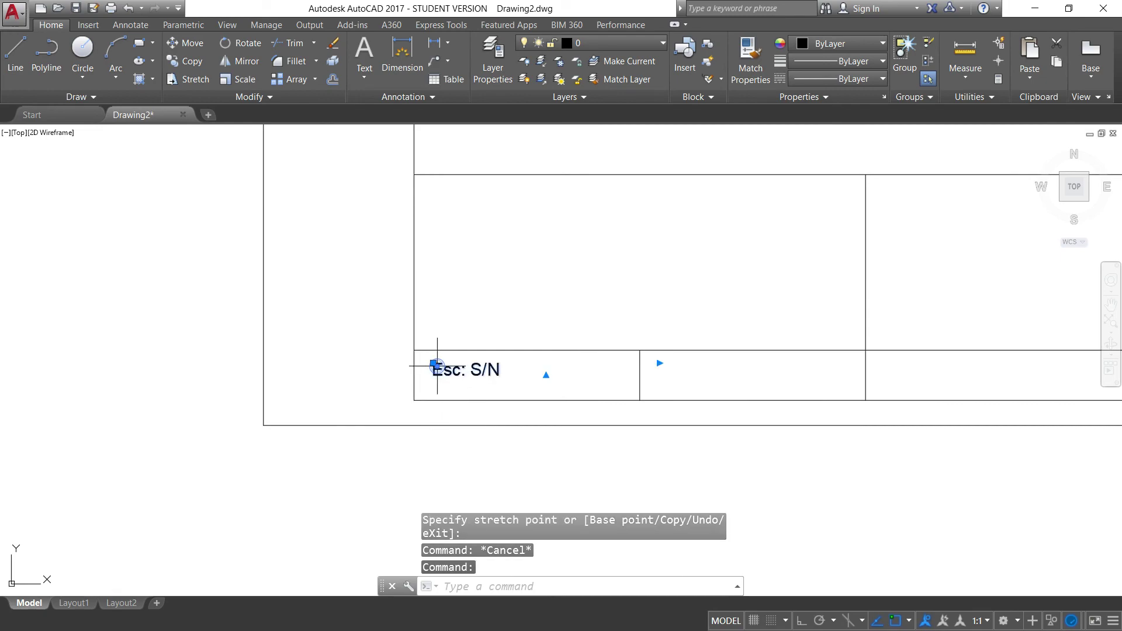
{"action": "left_click", "coordinate": [477, 370]}
{"action": "double_click", "coordinate": [477, 370]}
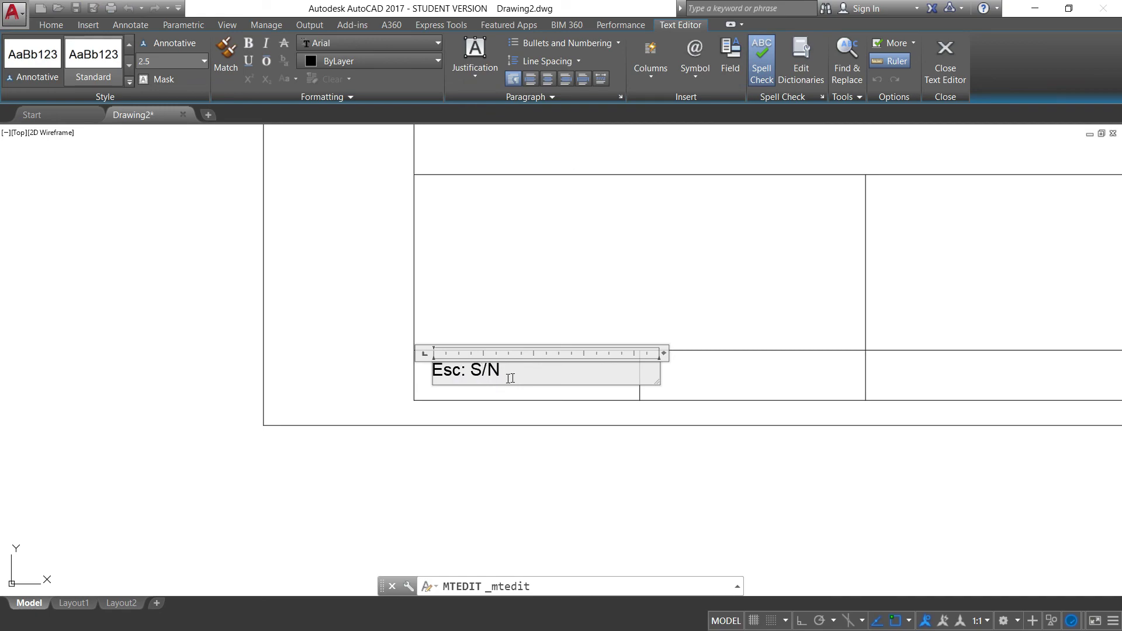
{"action": "left_click", "coordinate": [483, 372]}
{"action": "left_click", "coordinate": [186, 62]}
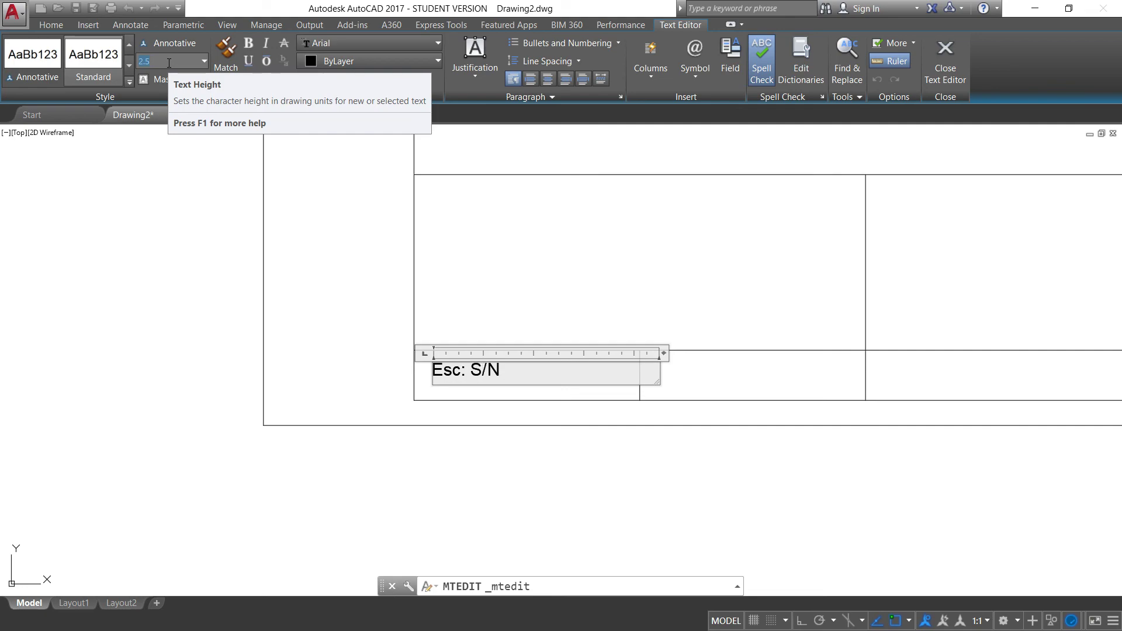
{"action": "left_click", "coordinate": [506, 372]}
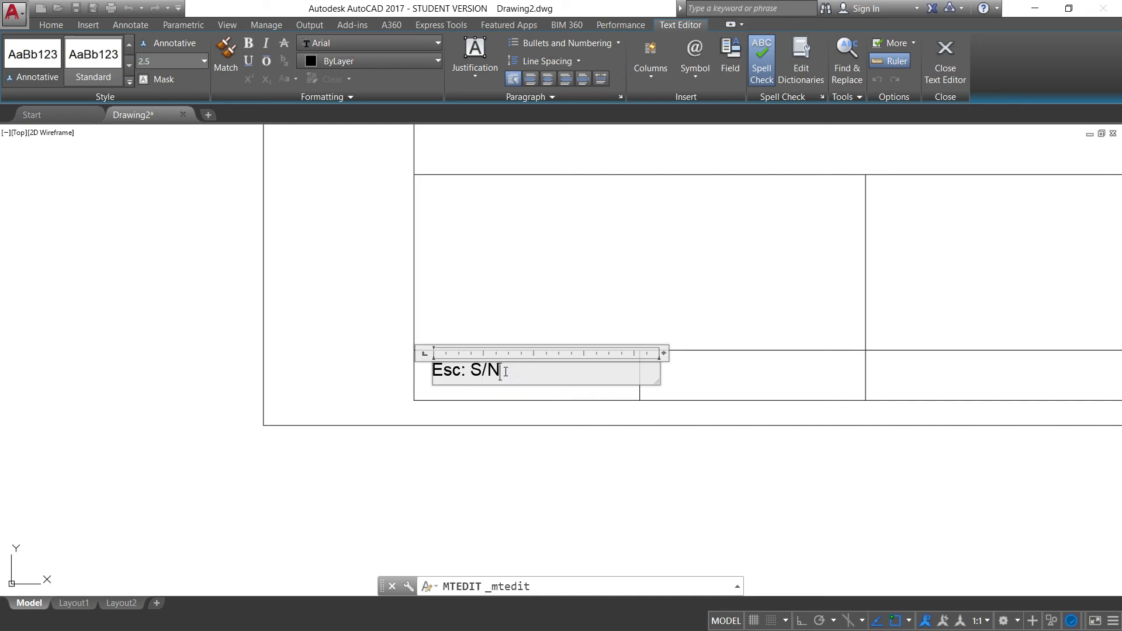
{"action": "key", "text": "ctrl+a"}
{"action": "left_click", "coordinate": [168, 61]}
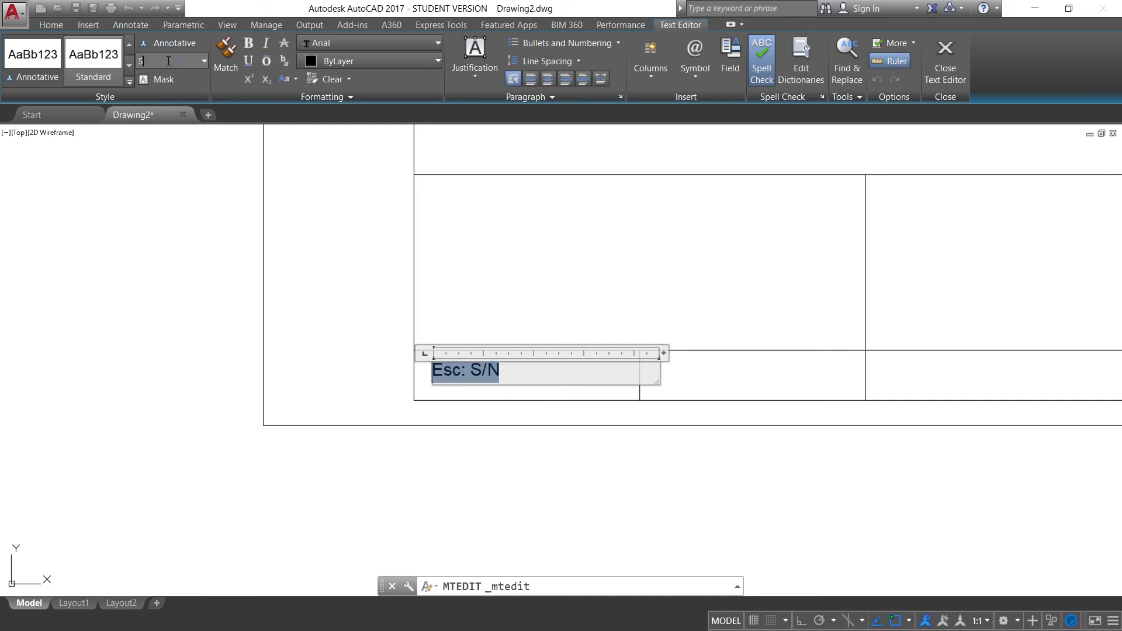
{"action": "type", "text": "5"}
{"action": "key", "text": "Return"}
- Set the selected "Esc: S/N" text's height to 4 and finish editing it
{"action": "right_click", "coordinate": [168, 61]}
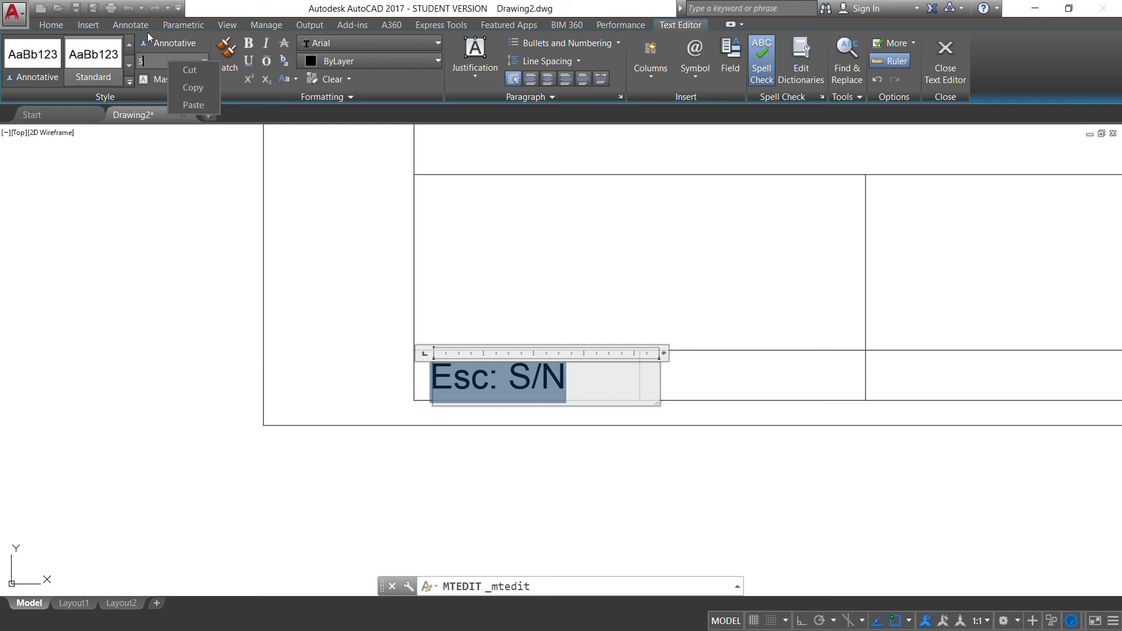
{"action": "left_click", "coordinate": [153, 59]}
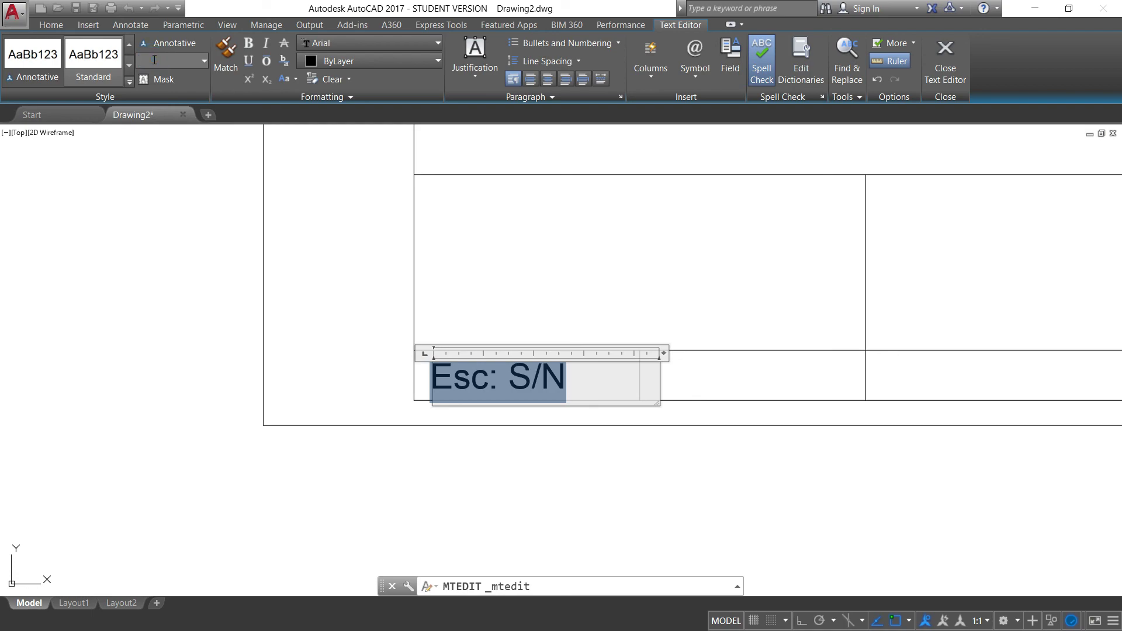
{"action": "type", "text": "4"}
{"action": "key", "text": "Return"}
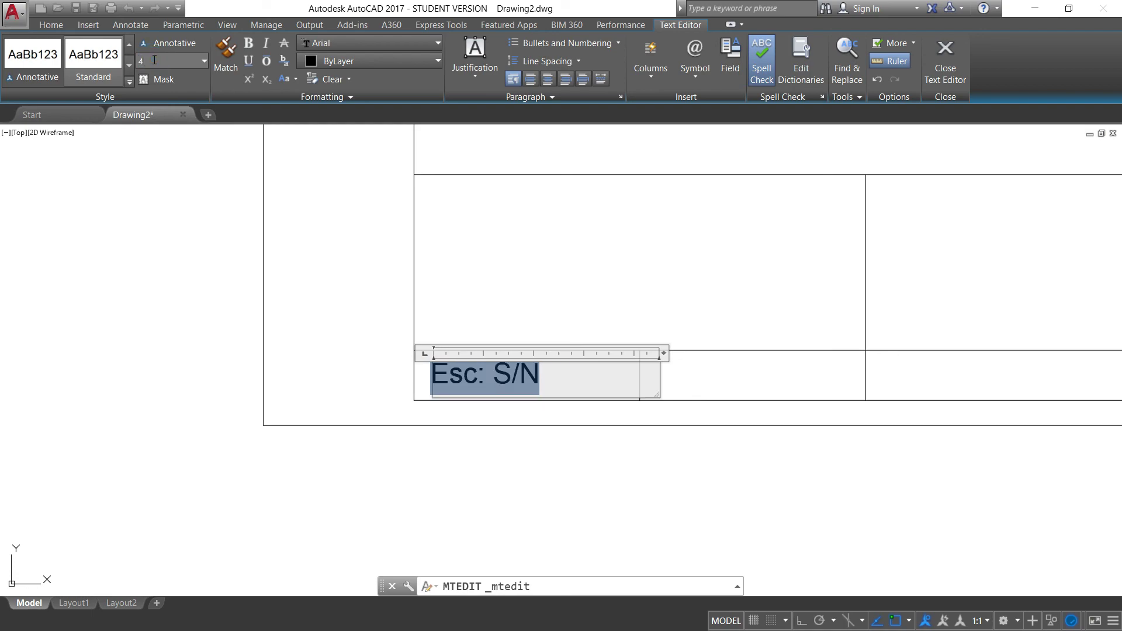
{"action": "left_click", "coordinate": [284, 354]}
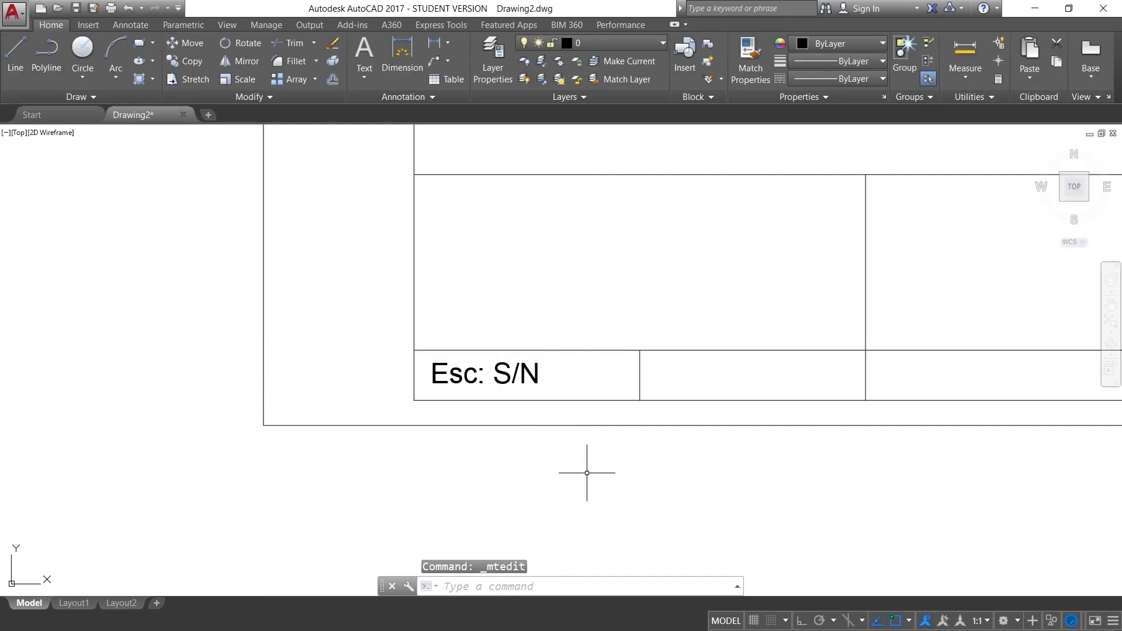
{"action": "scroll", "coordinate": [552, 482], "scroll_direction": "down", "scroll_amount": 2}
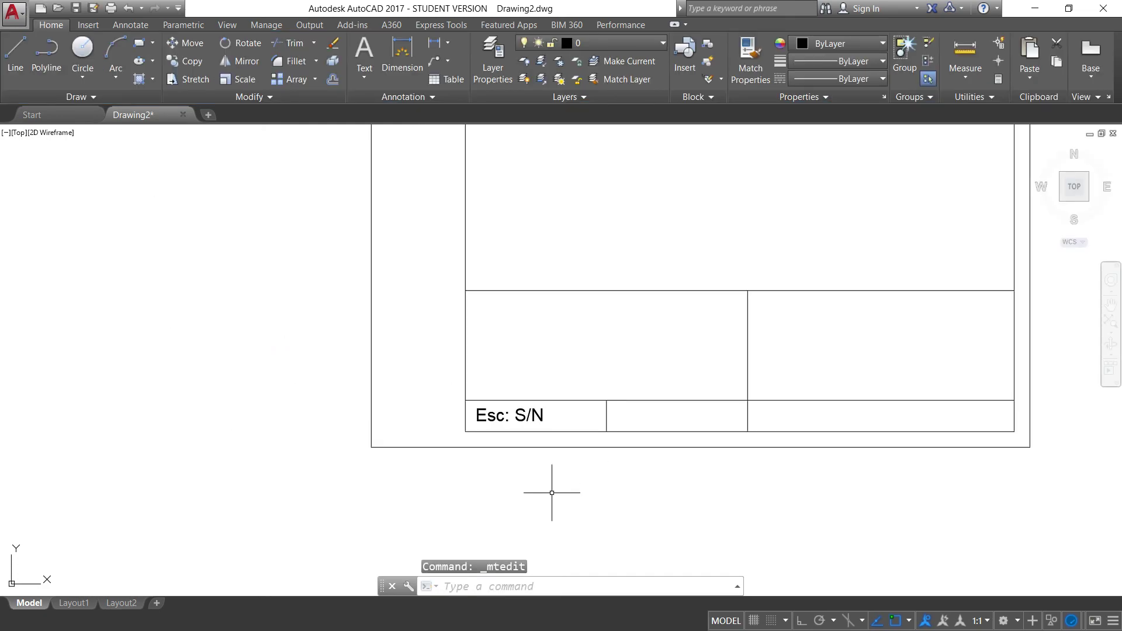